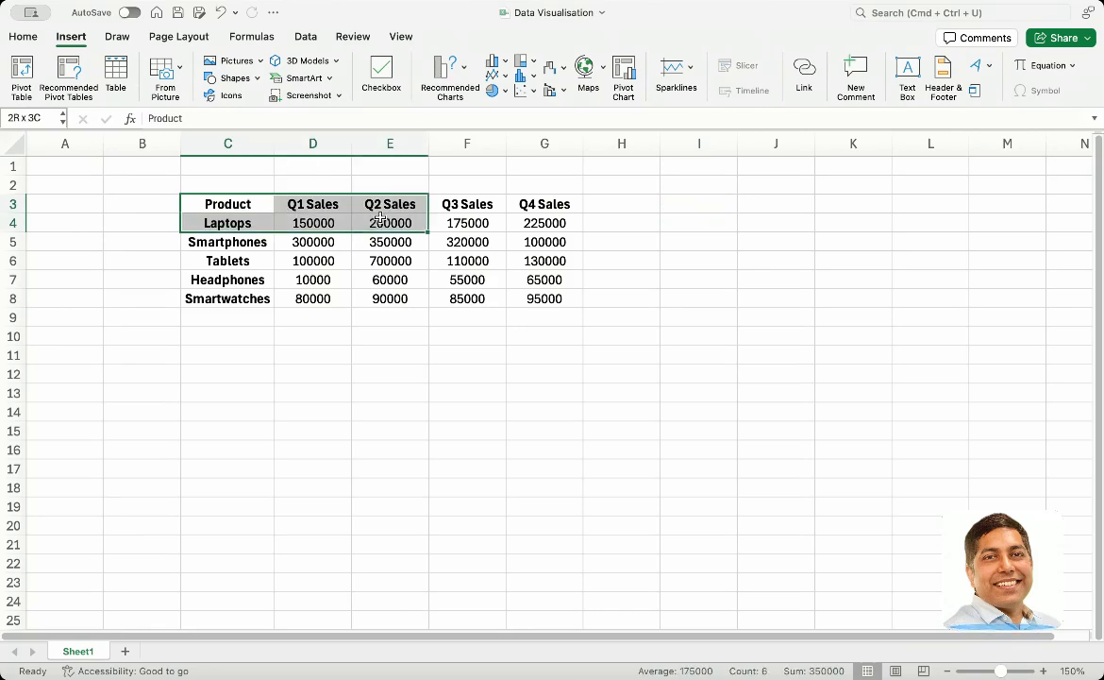
# Insert a 2D area chart of the quarterly Laptops sales and place it beside the table, over columns H to M
pyautogui.click(505, 79)
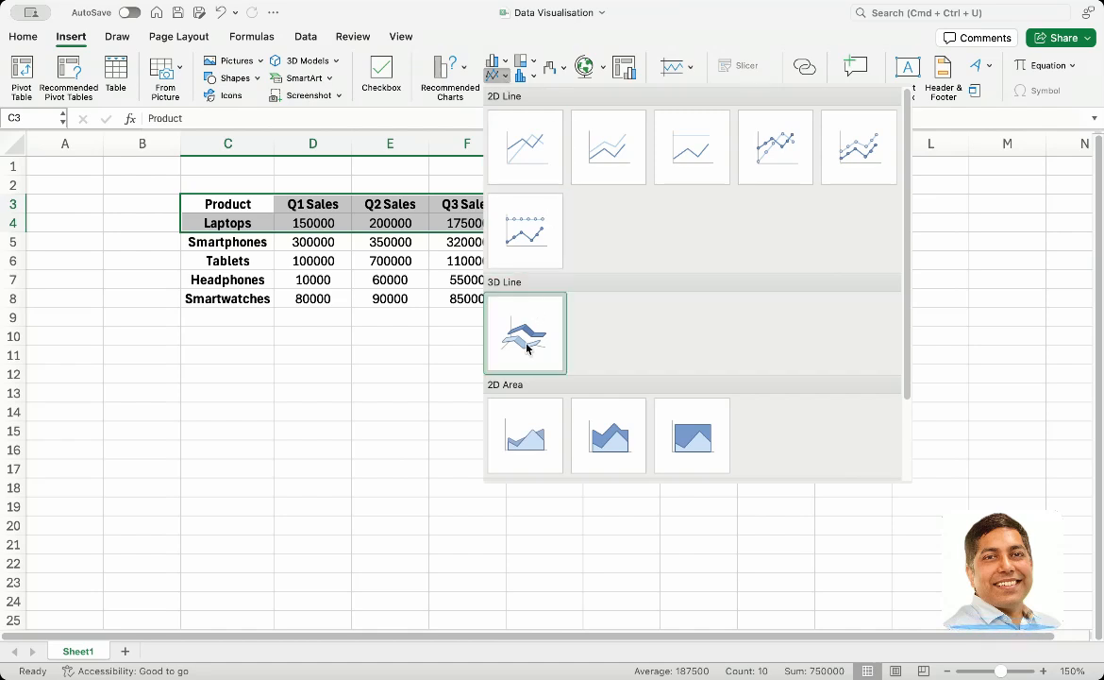
pyautogui.scroll(-2, 524, 427)
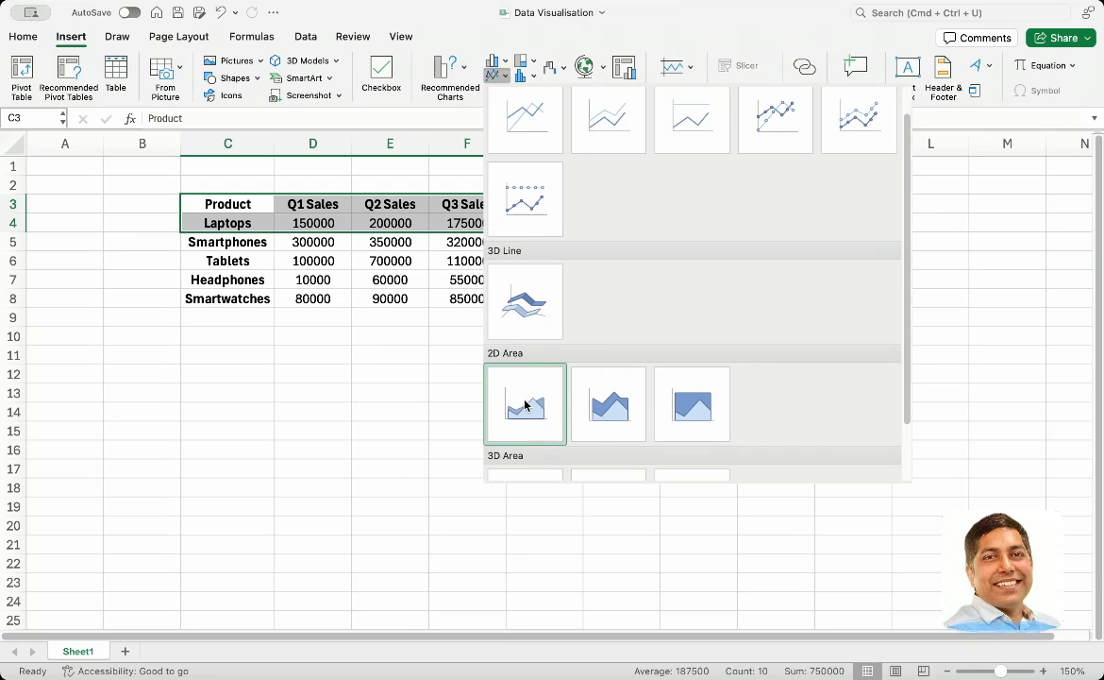
pyautogui.click(526, 405)
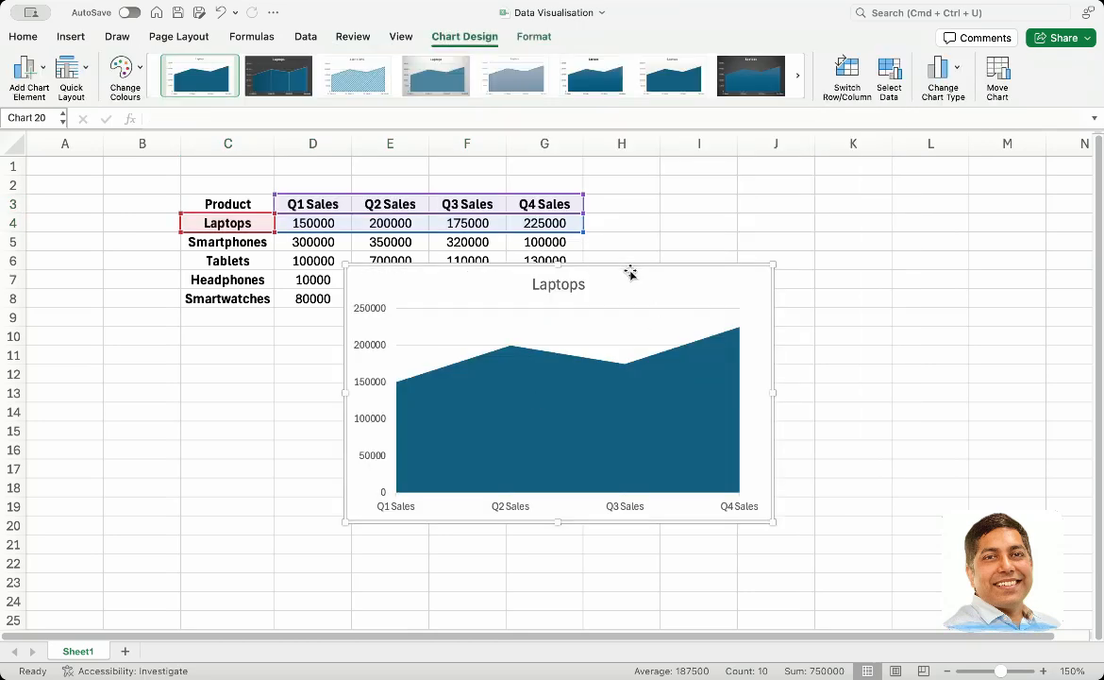
pyautogui.moveTo(632, 271); pyautogui.dragTo(875, 201)
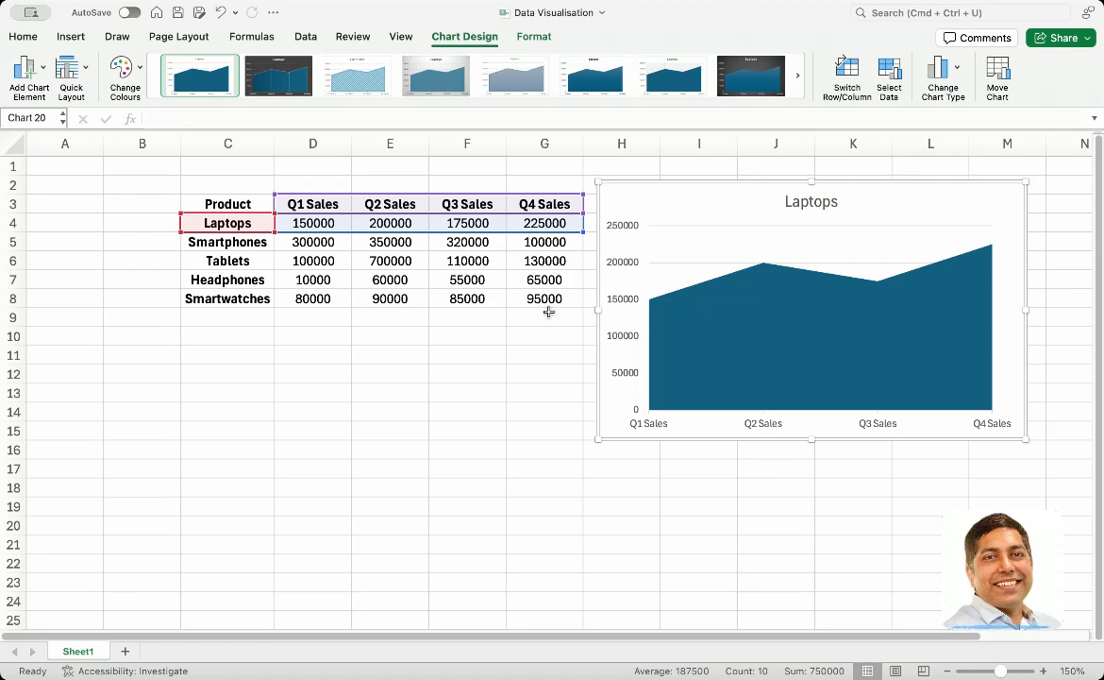
pyautogui.moveTo(584, 233); pyautogui.dragTo(587, 270)
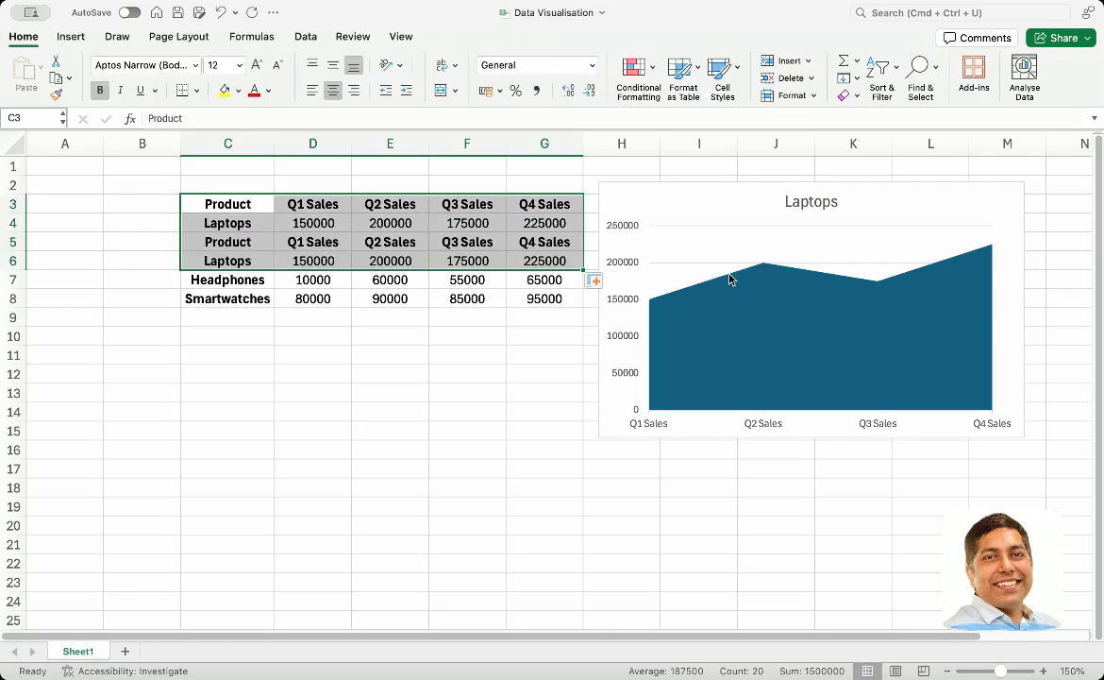
pyautogui.click(692, 244)
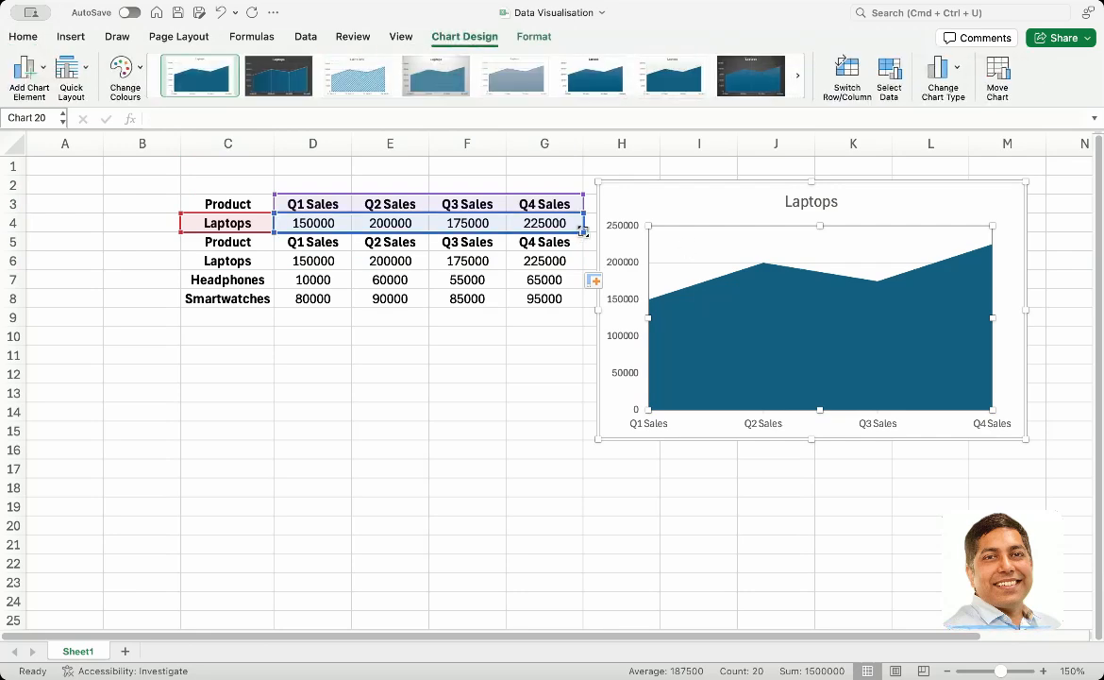
pyautogui.click(485, 409)
pyautogui.press('super+z')
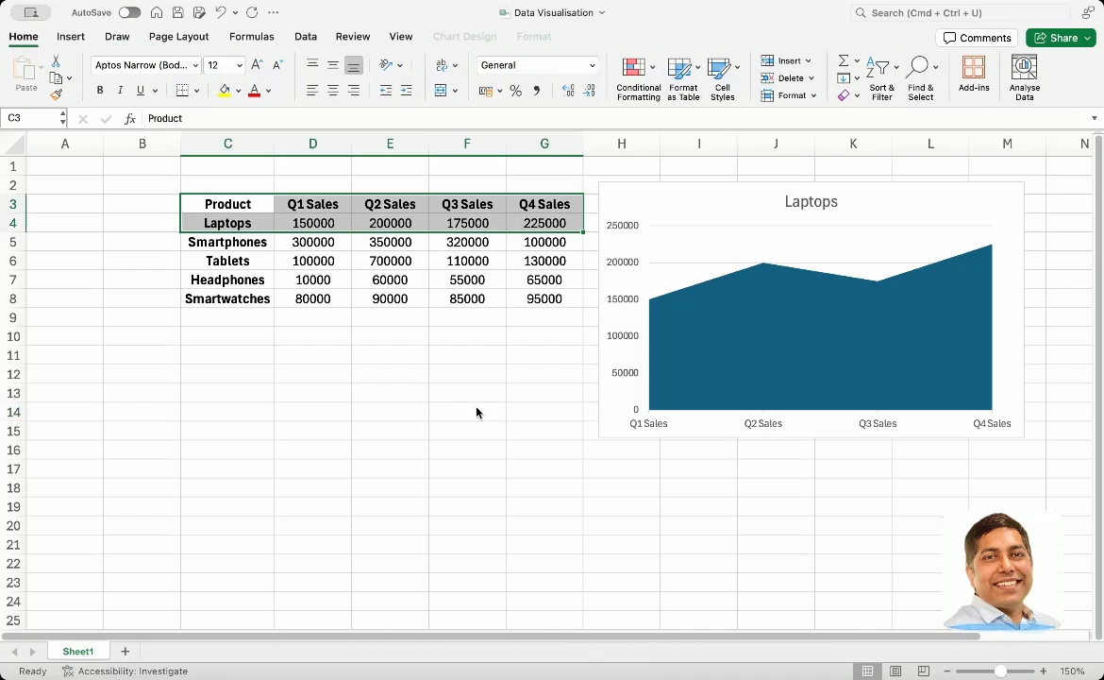
# Extend the area chart's data range down to include the Smartphones and Tablets rows
pyautogui.click(658, 229)
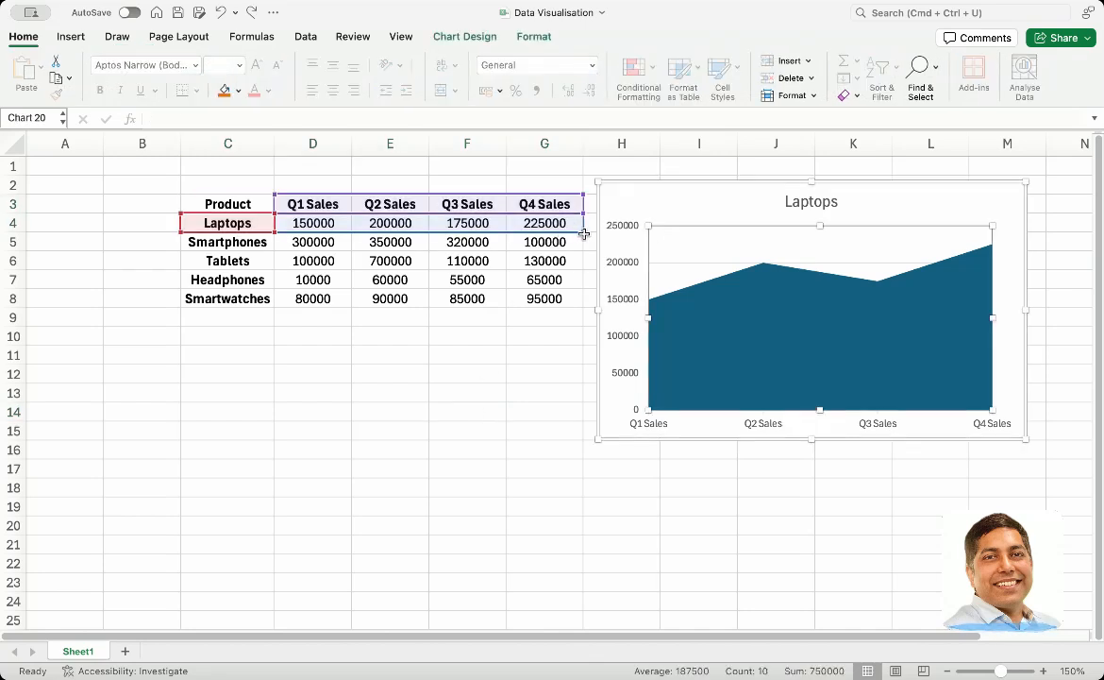
pyautogui.moveTo(584, 233); pyautogui.dragTo(583, 272)
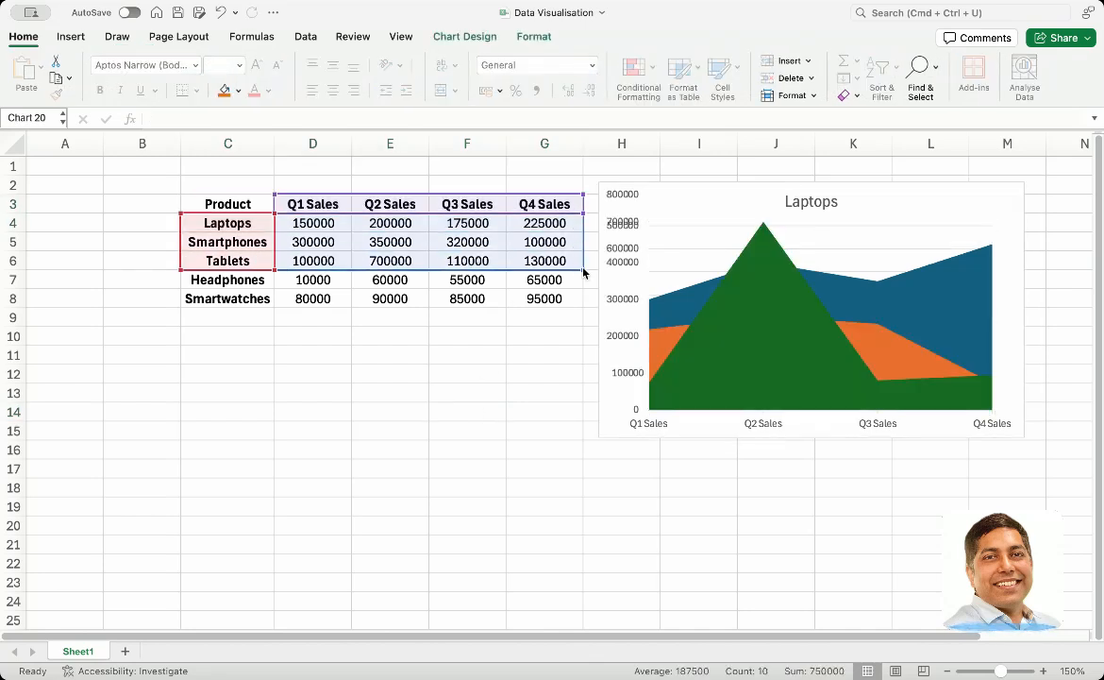
pyautogui.click(648, 273)
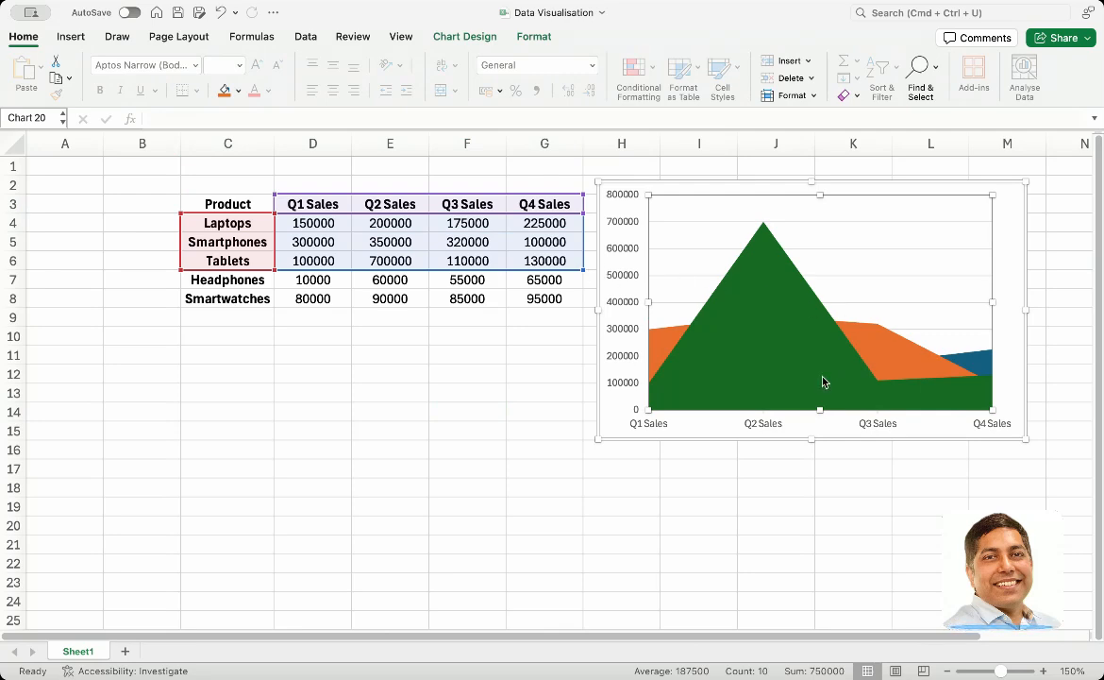
# Check the individual product series in the area chart and delete the chart
pyautogui.click(781, 368)
pyautogui.click(873, 338)
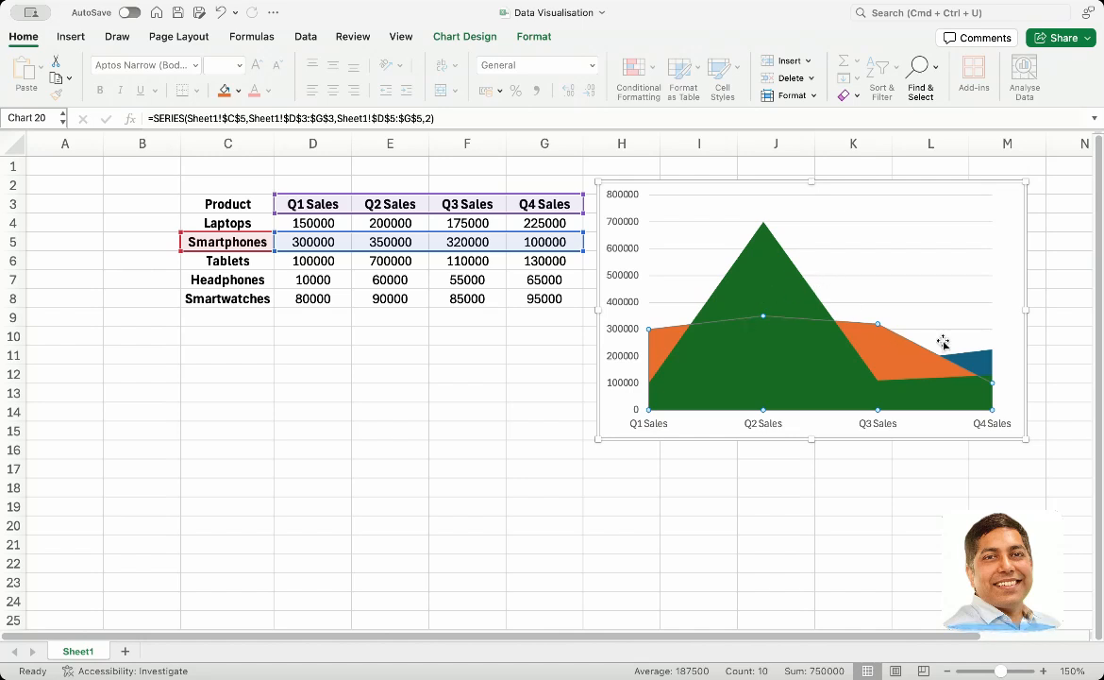
pyautogui.click(984, 363)
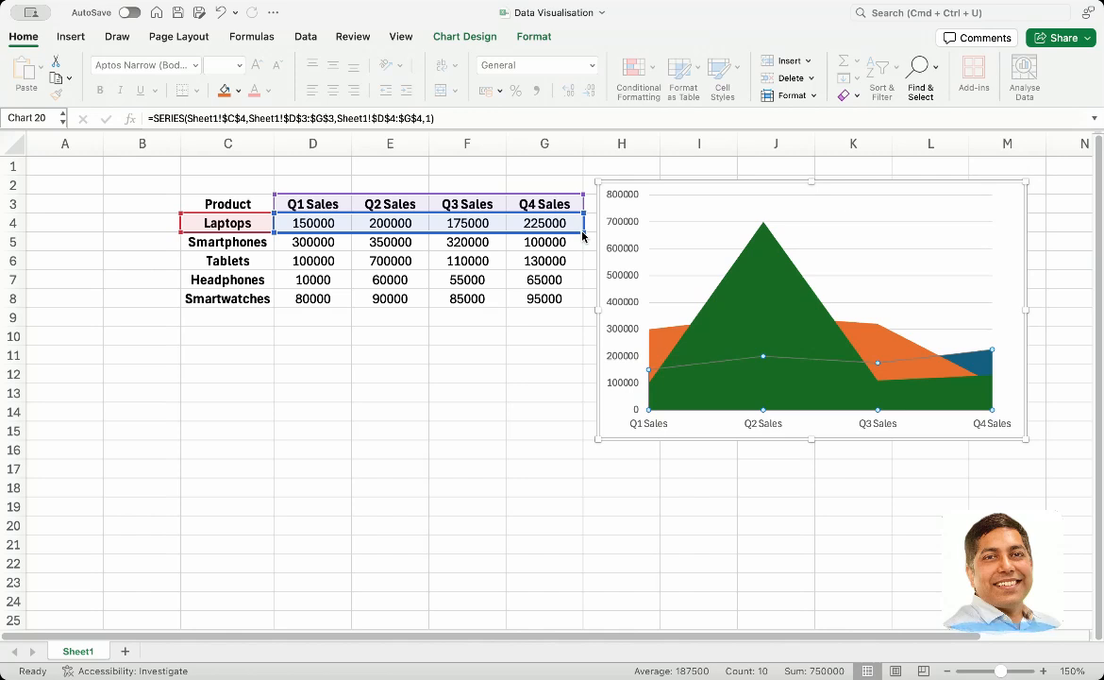
pyautogui.click(643, 246)
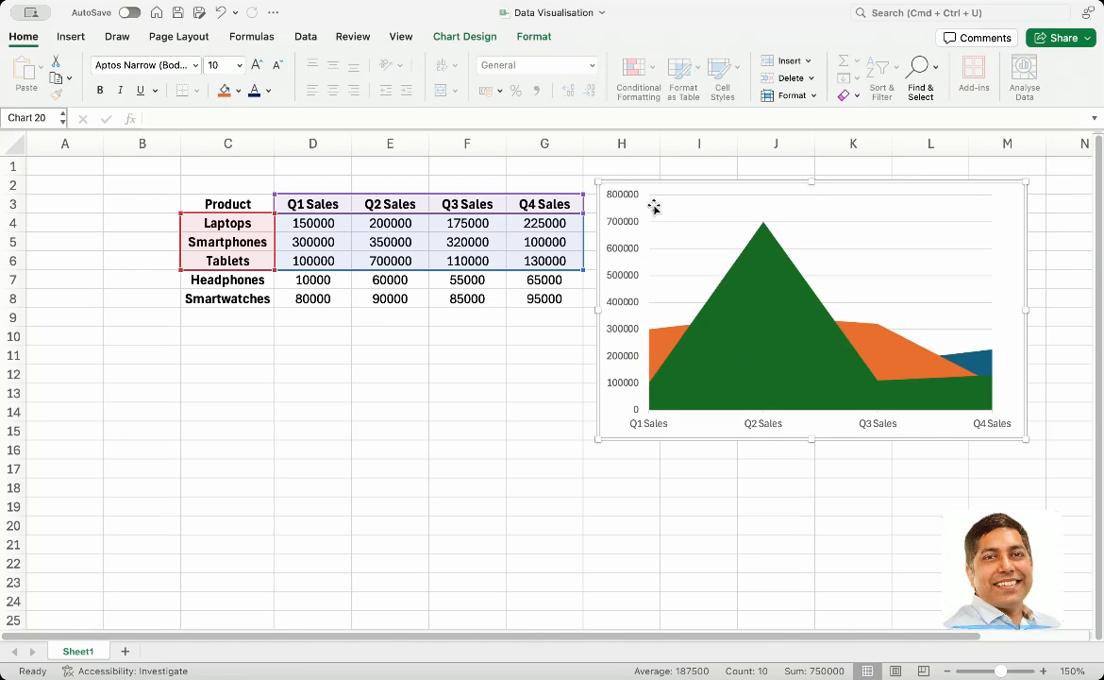
pyautogui.press('Delete')
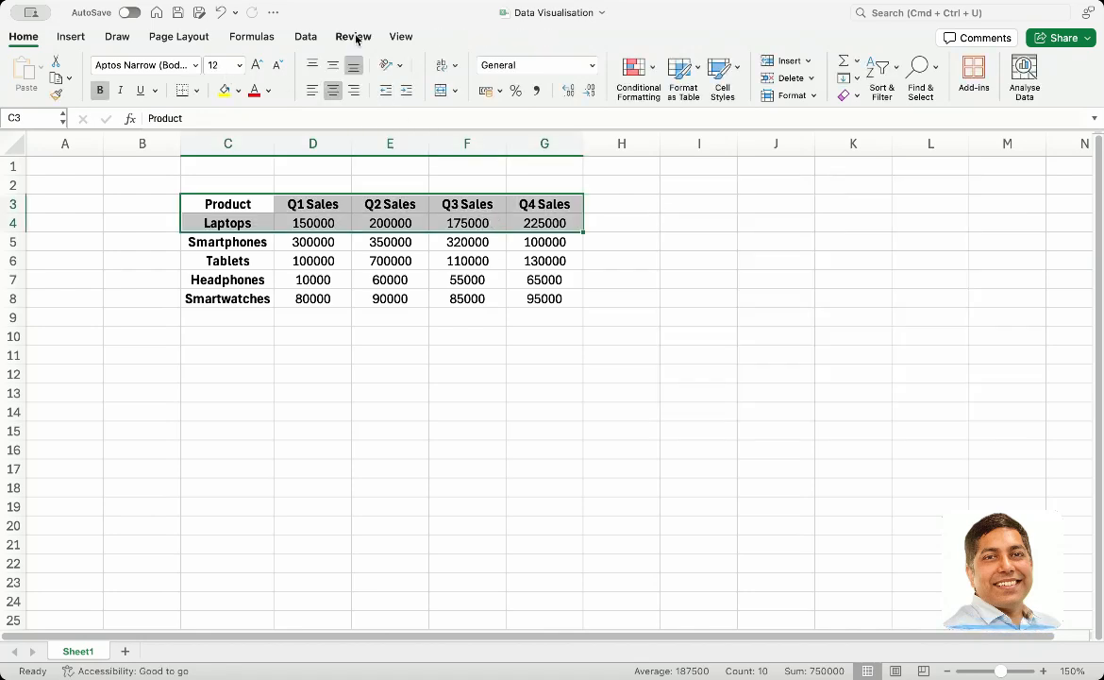
# Look through the 2D and 3D line and area chart types offered for the selected Laptops data
pyautogui.click(74, 37)
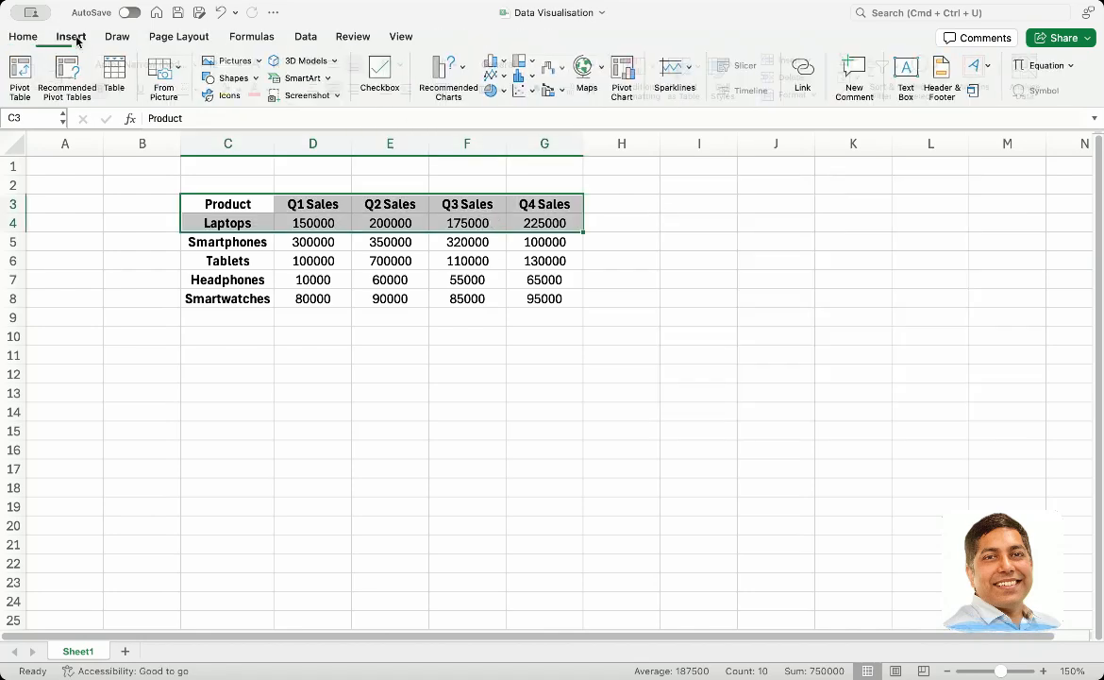
pyautogui.click(505, 75)
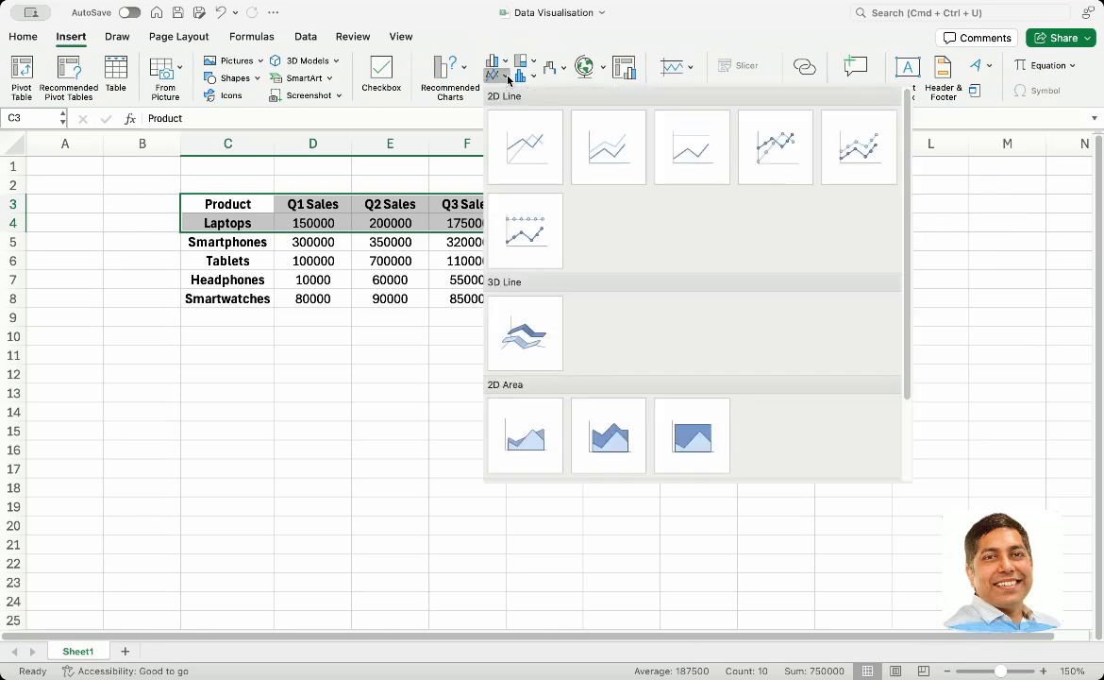
pyautogui.scroll(-2, 609, 439)
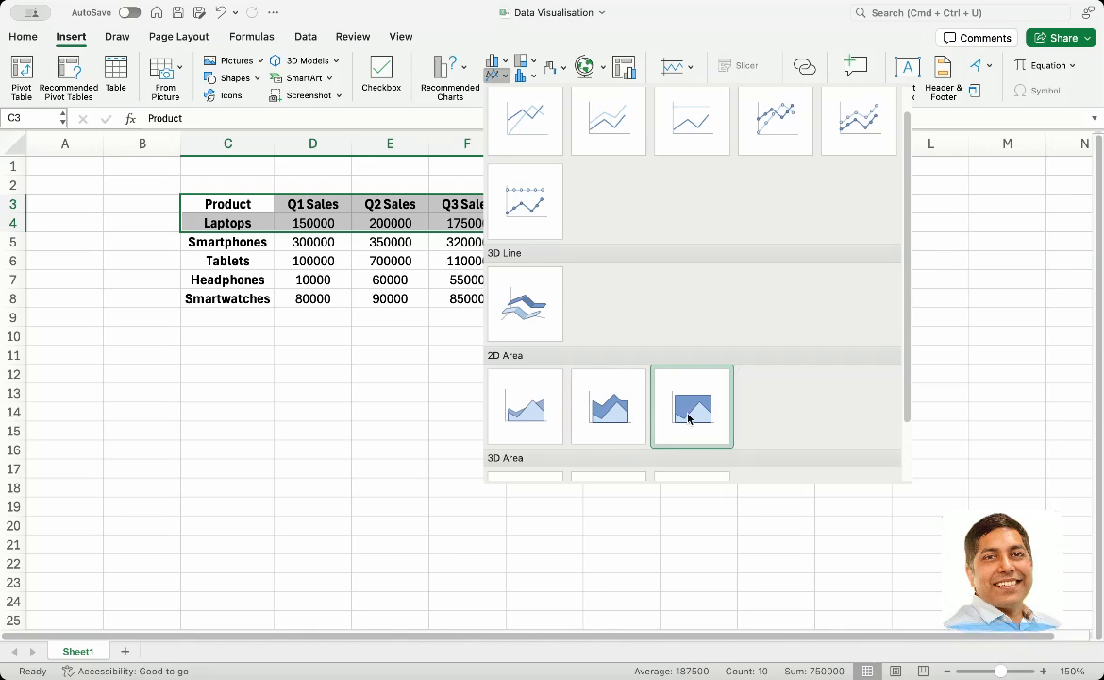
pyautogui.scroll(-2, 688, 418)
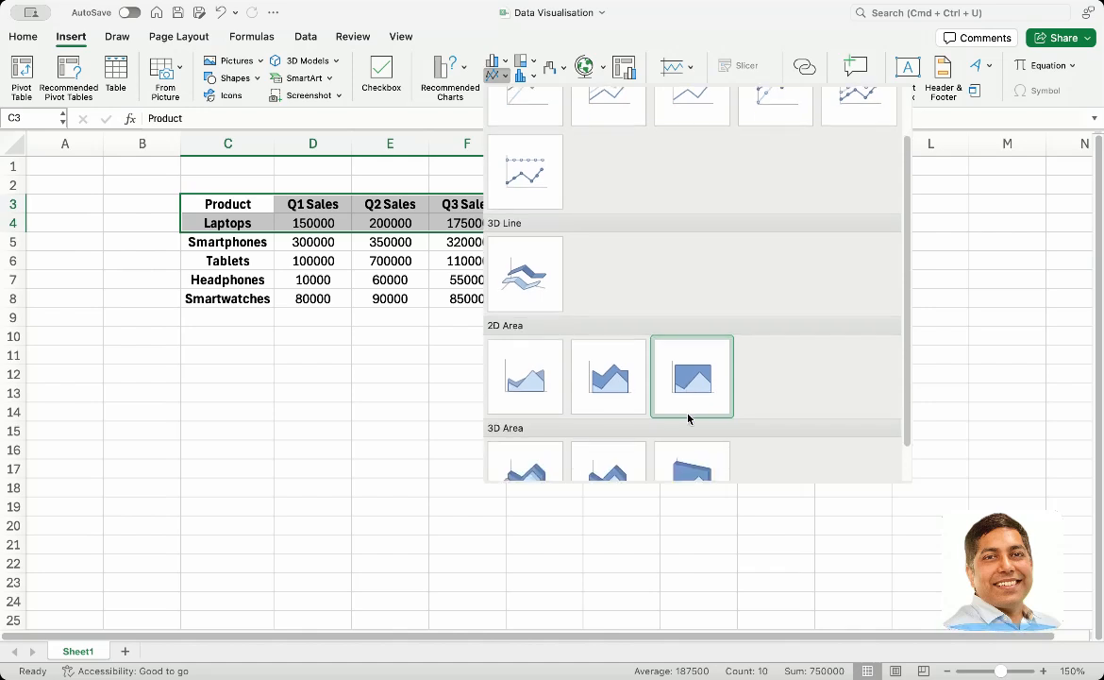
pyautogui.scroll(3, 526, 386)
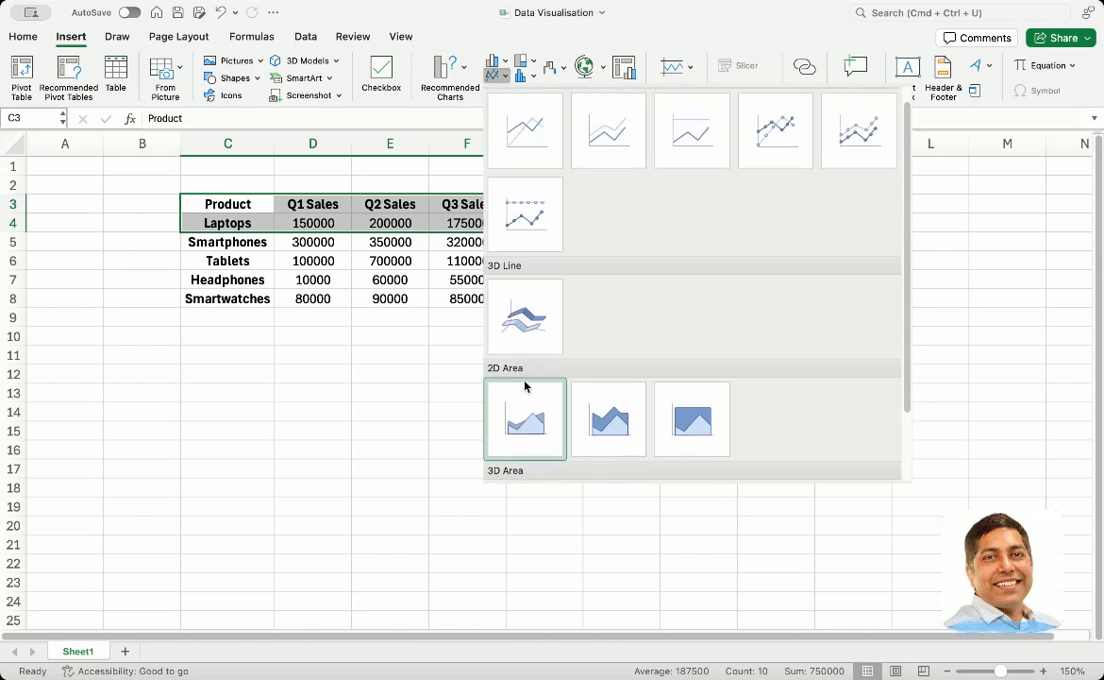
pyautogui.scroll(-2, 508, 440)
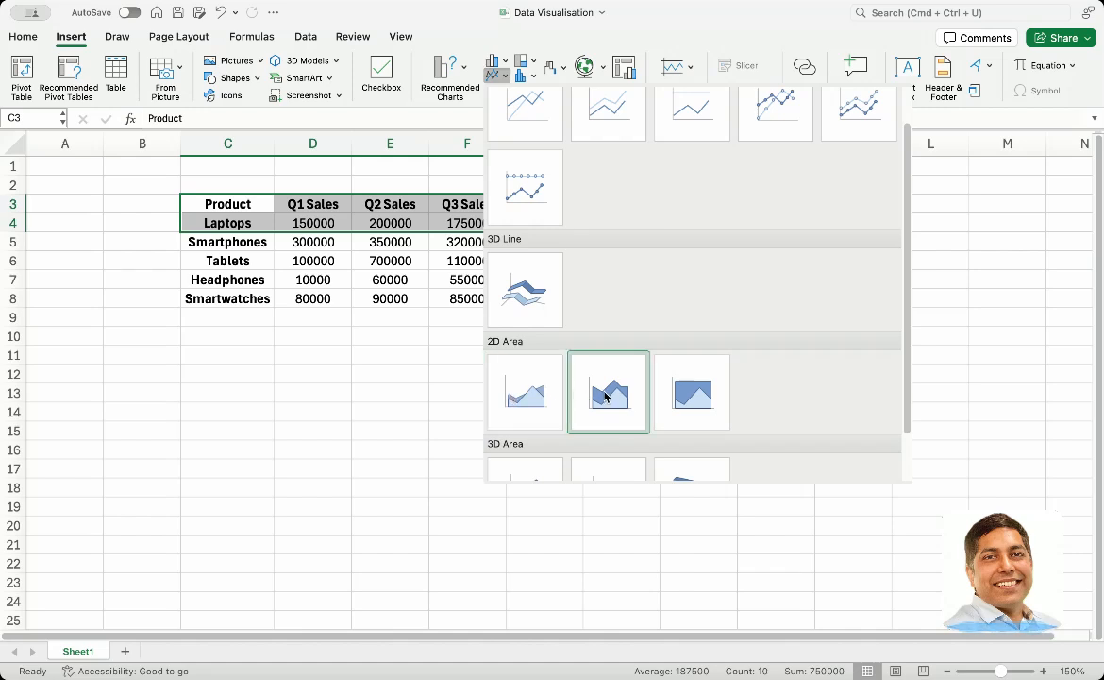
pyautogui.scroll(2, 605, 398)
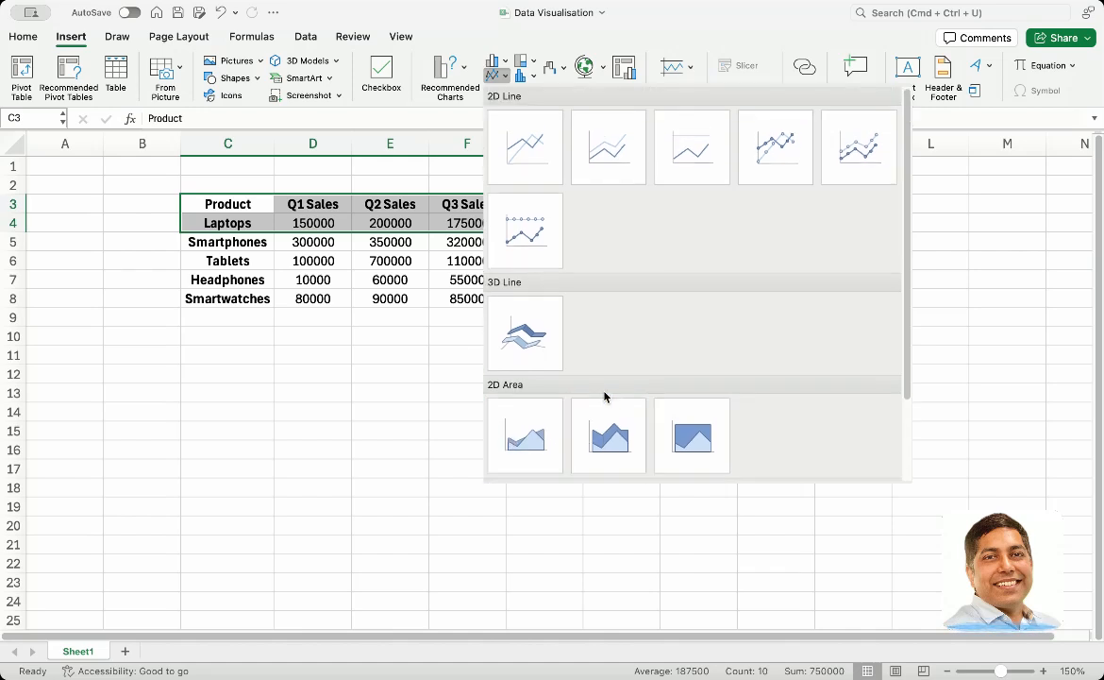
pyautogui.click(405, 377)
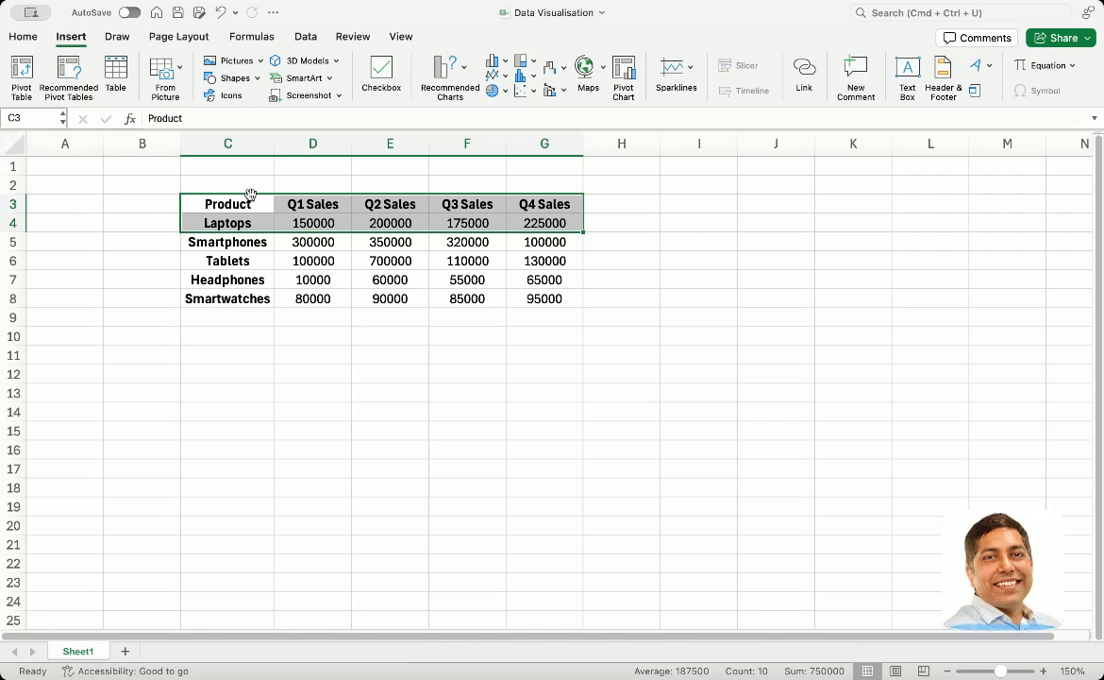
# Insert a 2D clustered column chart from the header and Laptops rows (C3:G4) and place it beside the table
pyautogui.click(213, 192)
pyautogui.moveTo(213, 196); pyautogui.dragTo(543, 221)
pyautogui.click(495, 62)
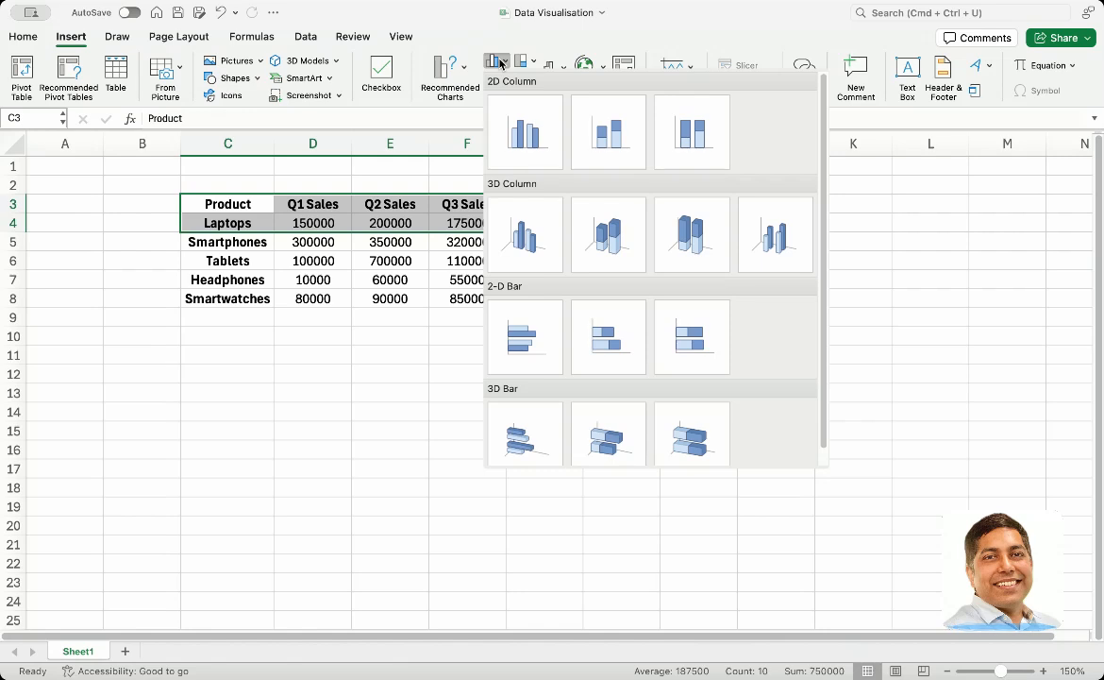
pyautogui.click(518, 121)
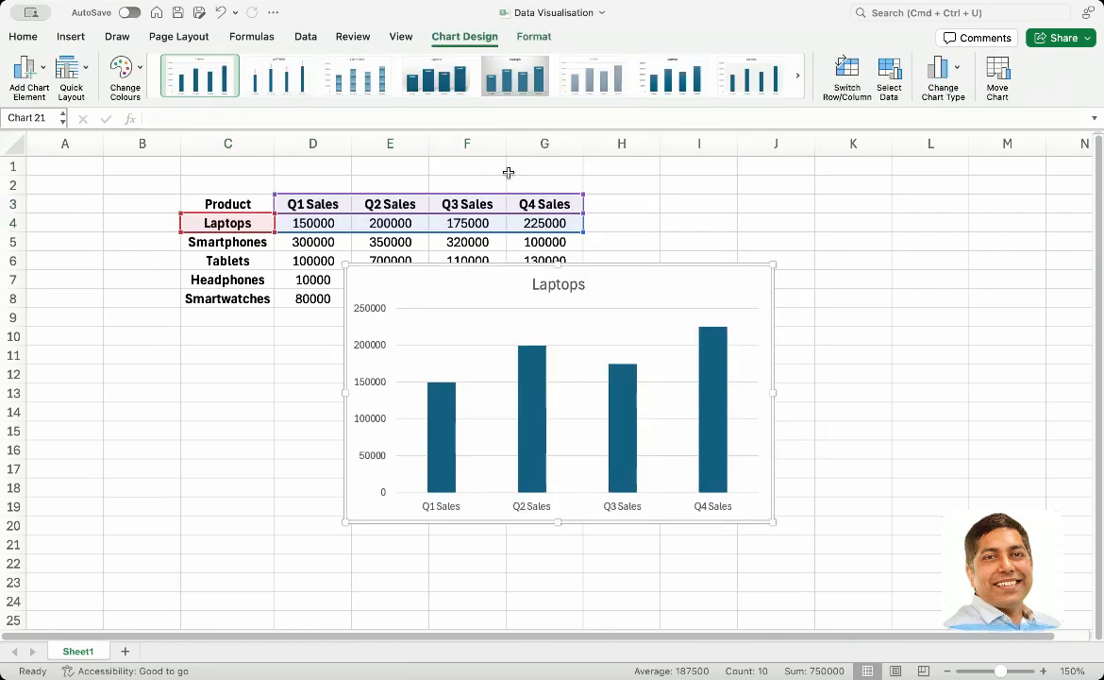
pyautogui.moveTo(434, 294); pyautogui.dragTo(693, 206)
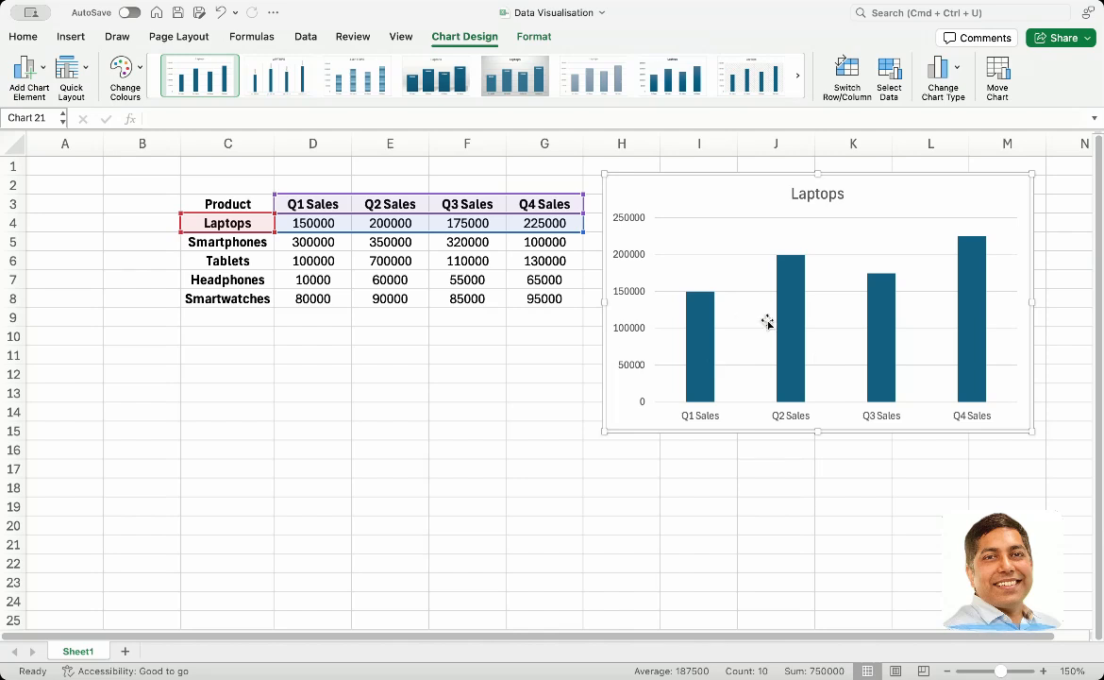
# Insert a 2D pie chart from the header and Laptops rows (C3:G4) and place it below the table
pyautogui.click(215, 202)
pyautogui.moveTo(215, 203); pyautogui.dragTo(537, 221)
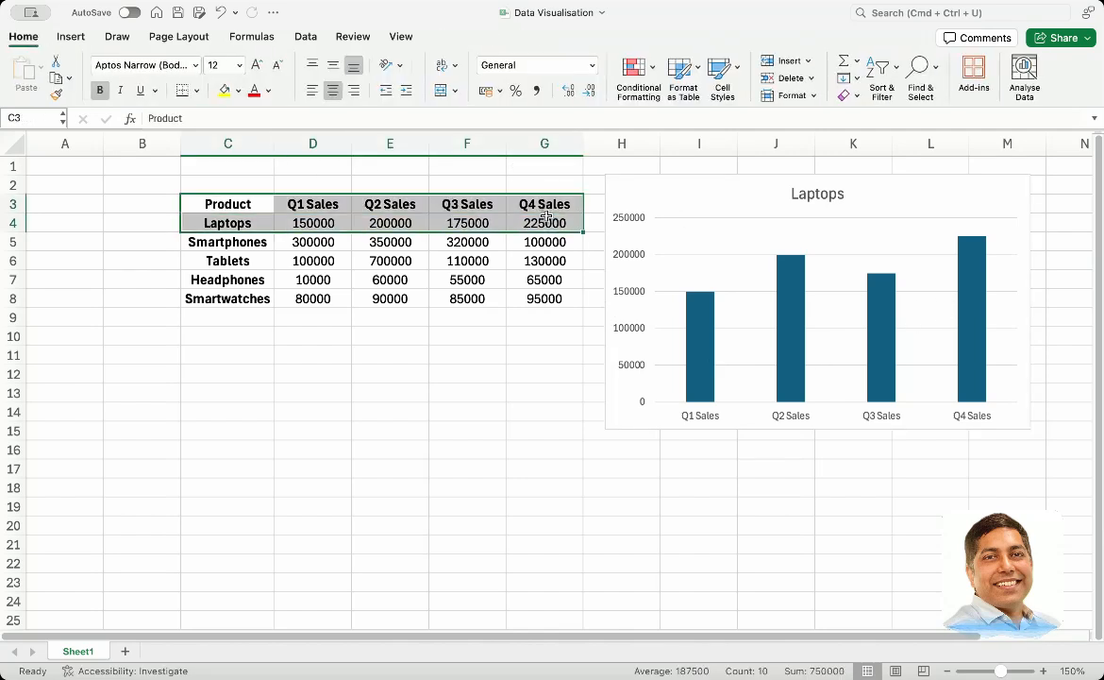
pyautogui.click(68, 37)
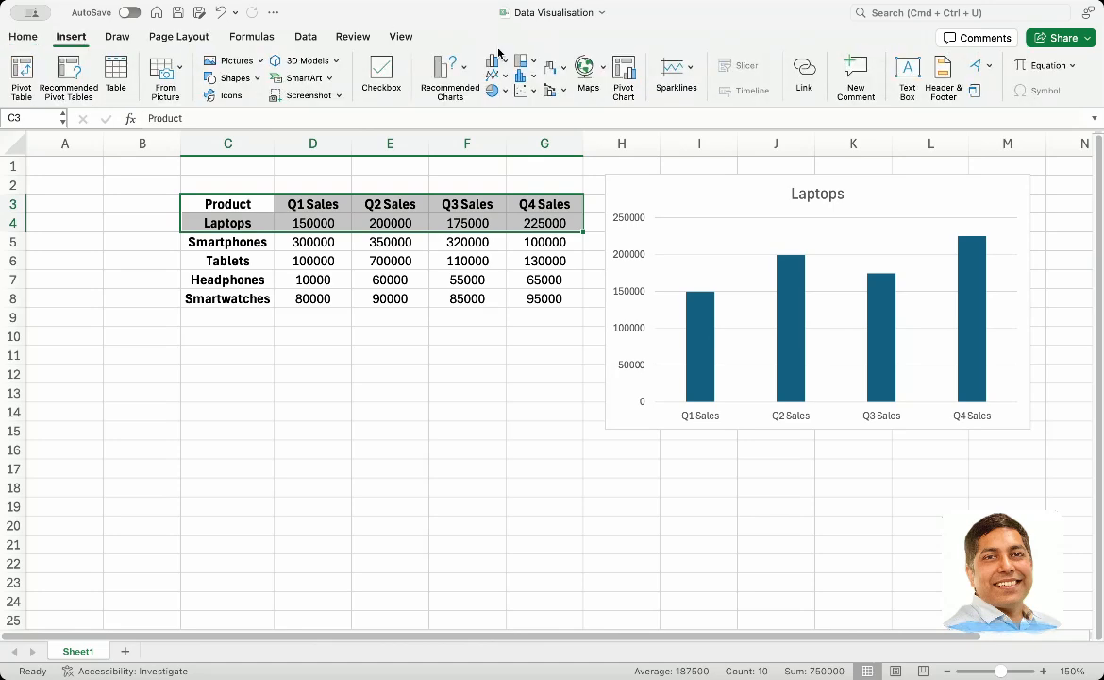
pyautogui.click(504, 76)
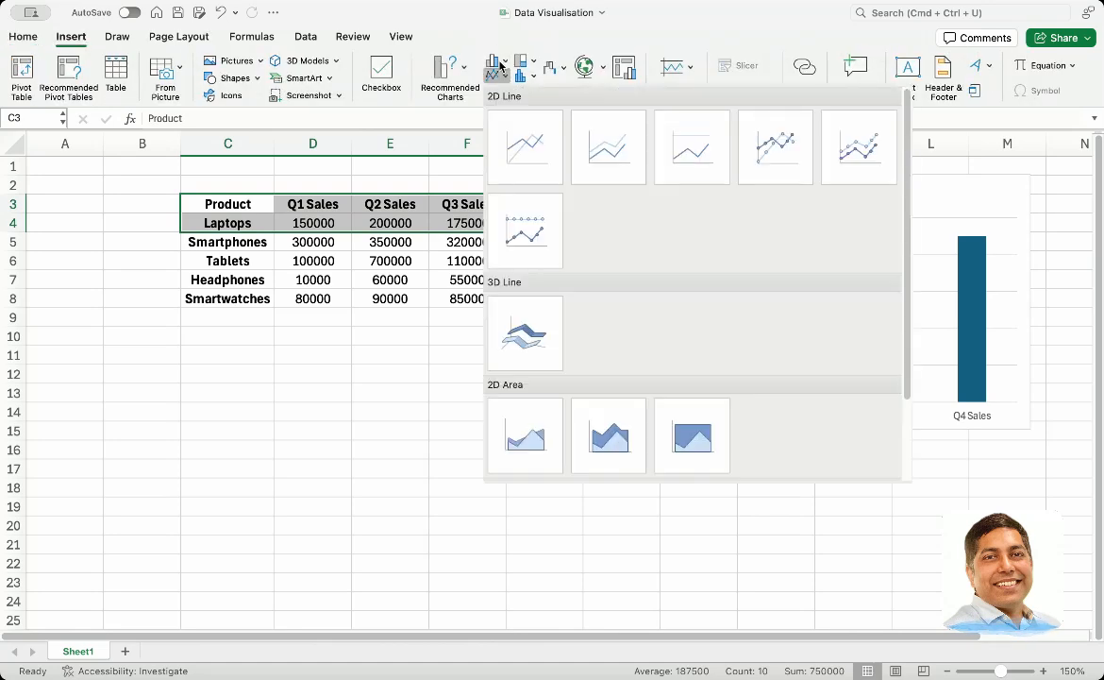
pyautogui.click(500, 63)
pyautogui.click(509, 93)
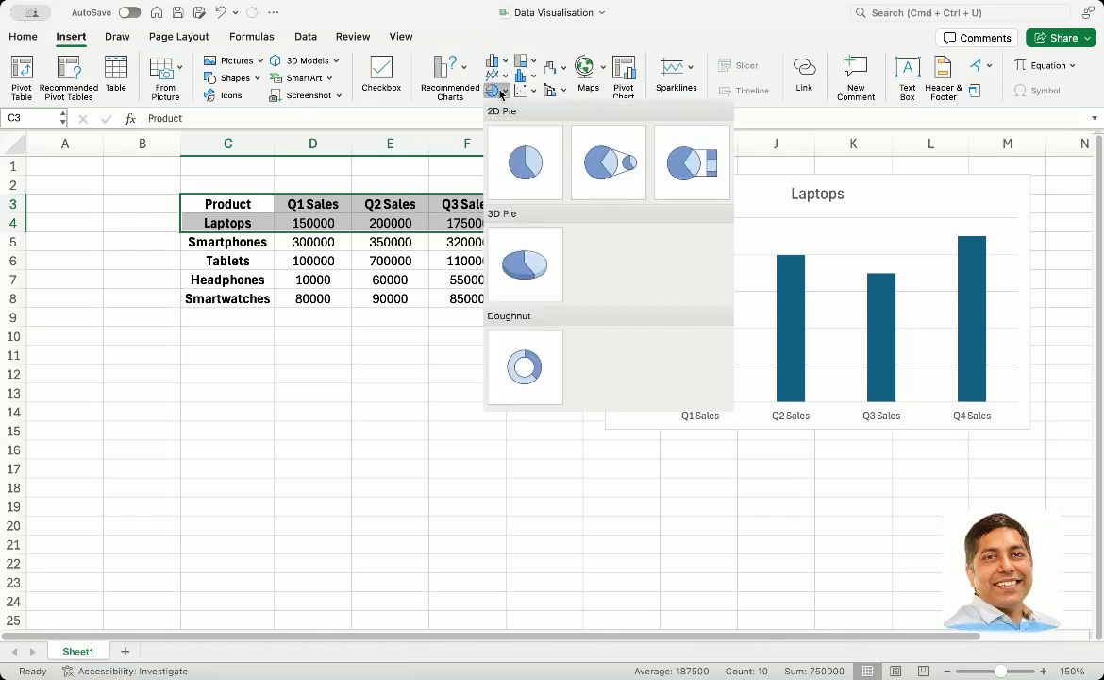
pyautogui.click(524, 167)
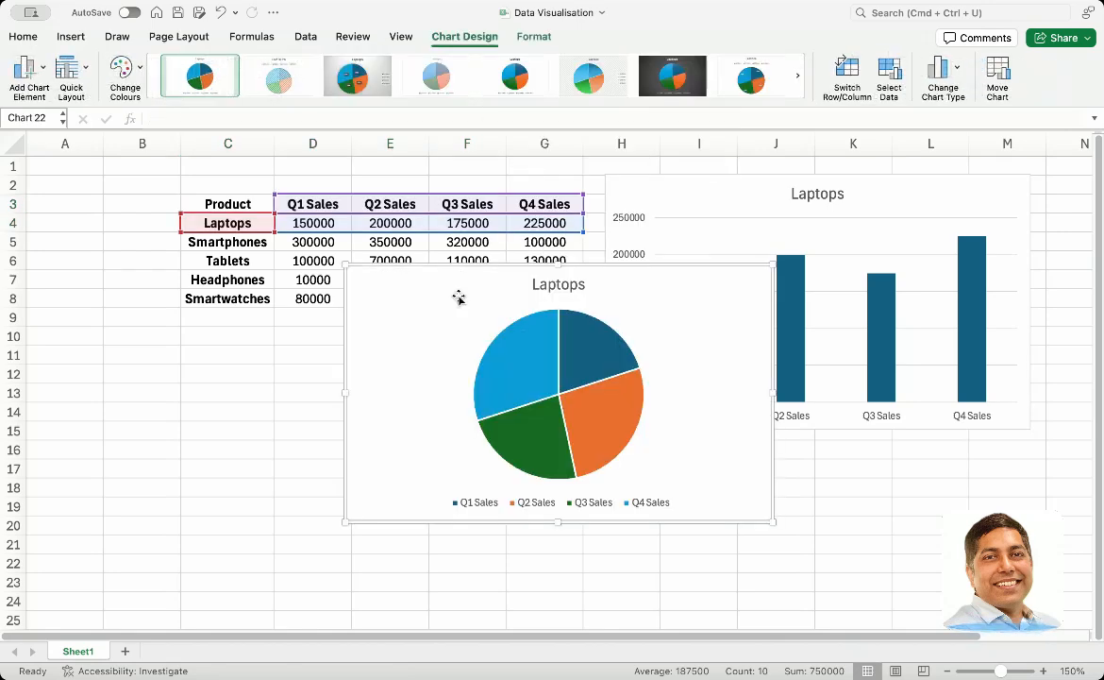
pyautogui.moveTo(456, 298); pyautogui.dragTo(276, 341)
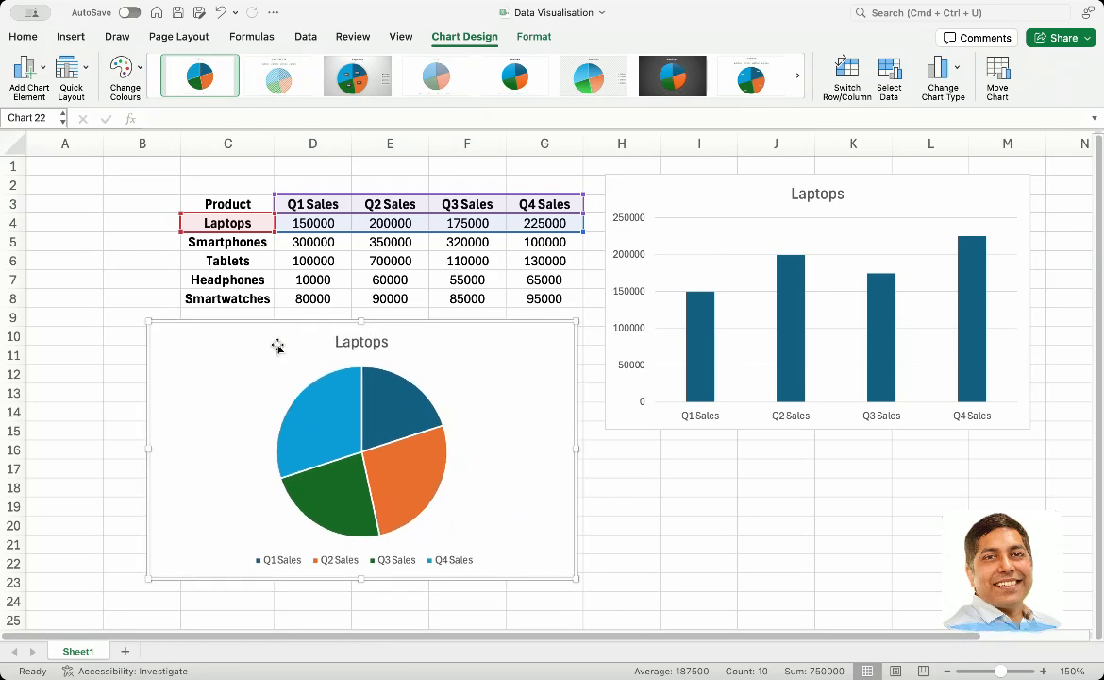
# Add Outside End data labels to the Laptops pie chart
pyautogui.scroll(-1, 665, 429)
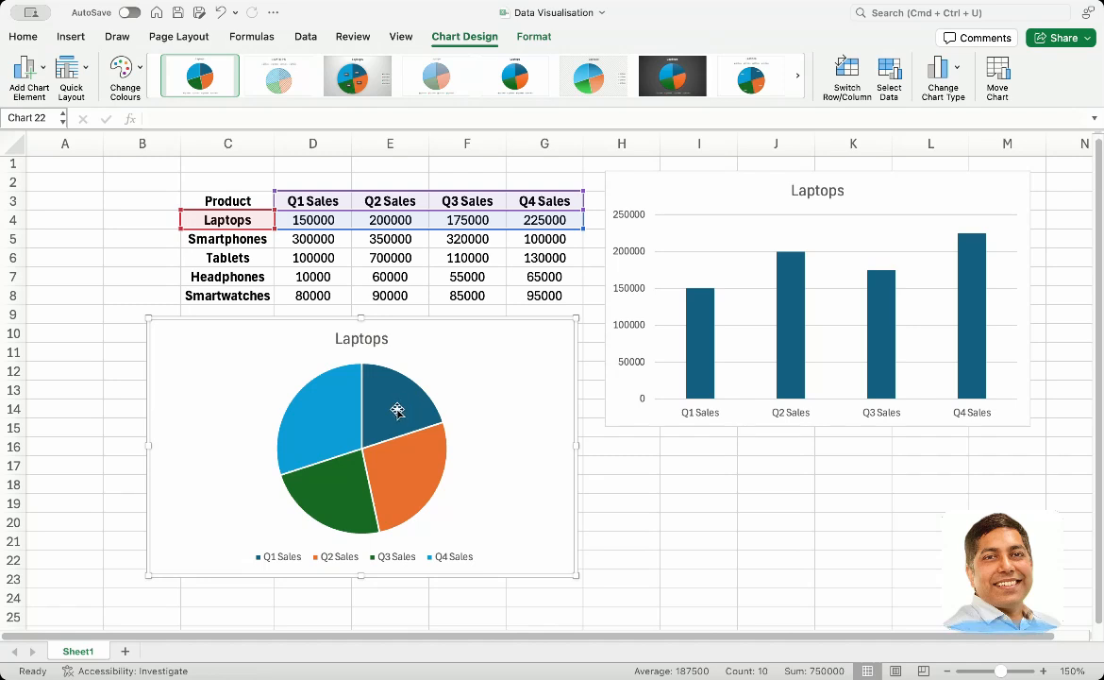
pyautogui.click(399, 473)
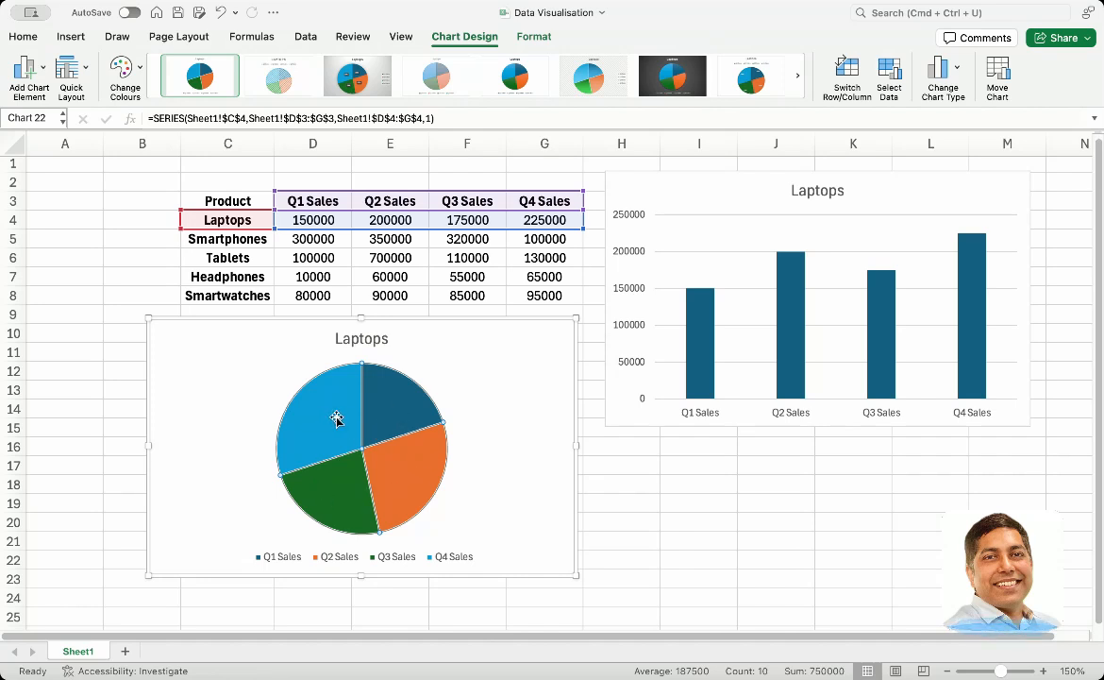
pyautogui.click(448, 375)
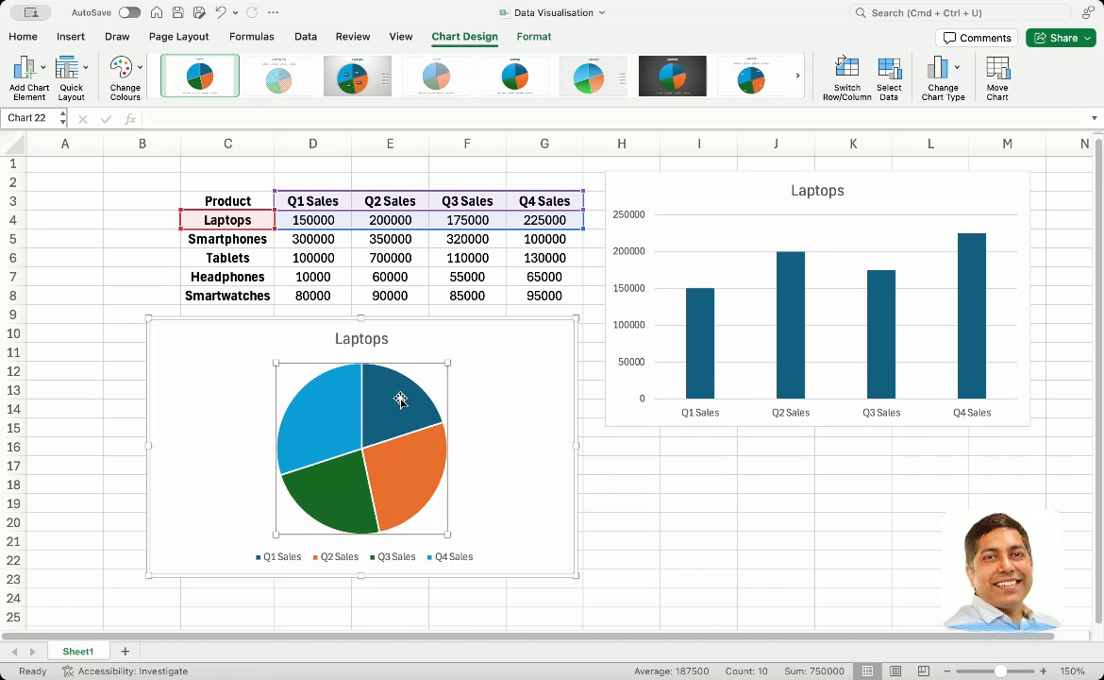
pyautogui.click(44, 70)
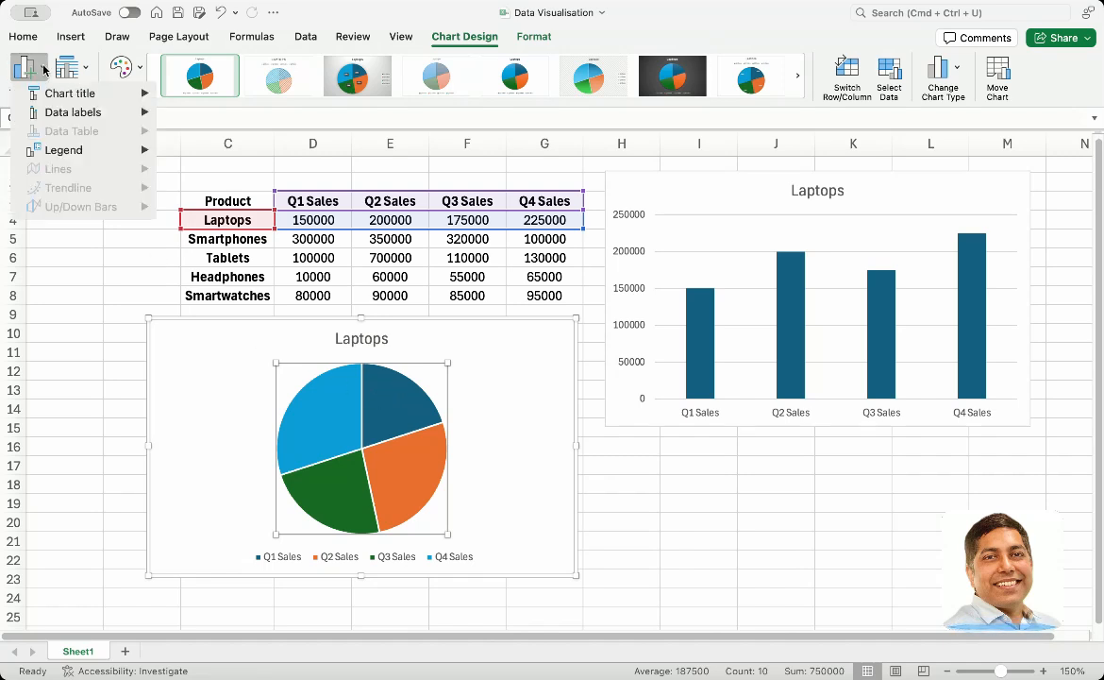
pyautogui.moveTo(47, 107)
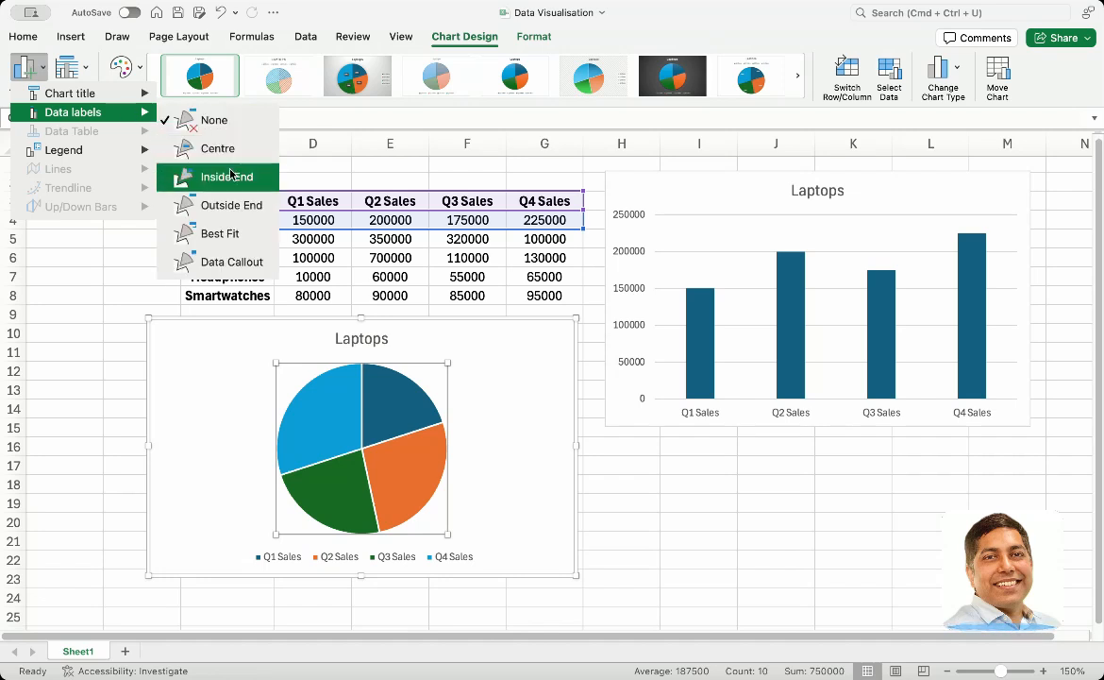
pyautogui.click(228, 203)
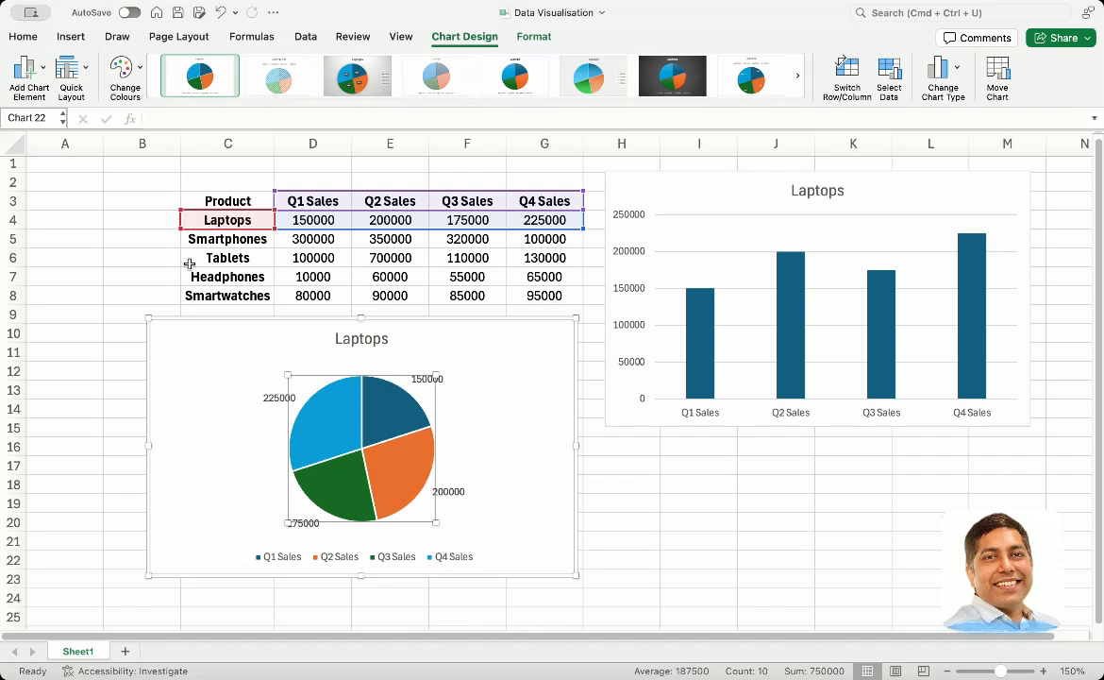
# Place the Laptops pie chart's legend above the pie, under the chart title
pyautogui.moveTo(55, 117)
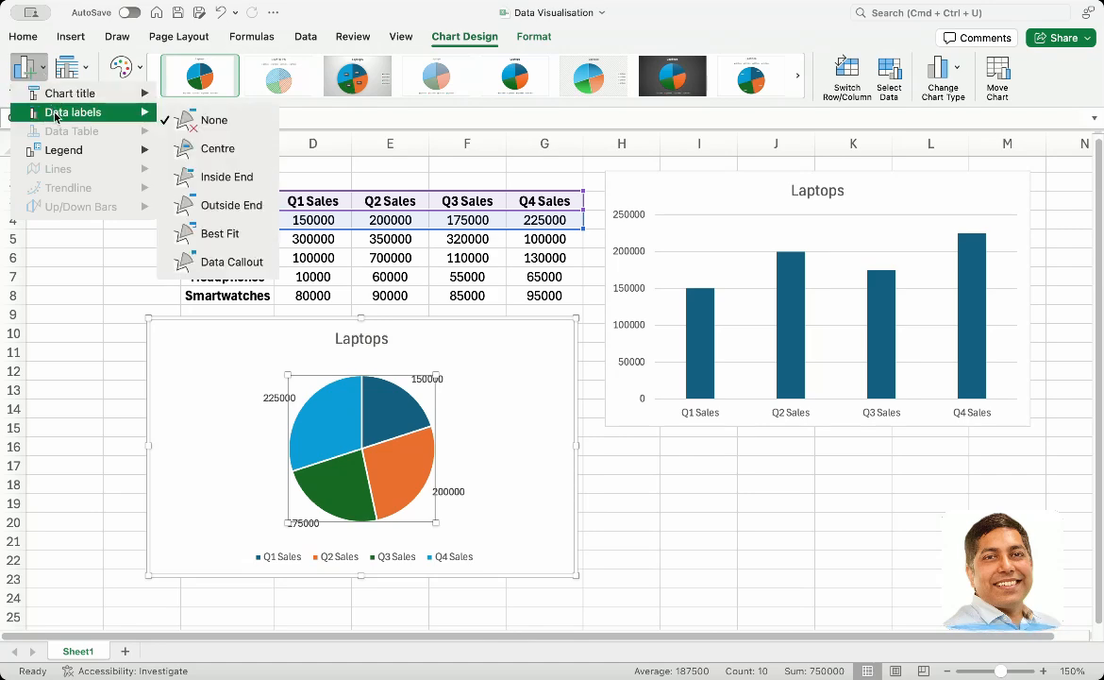
pyautogui.moveTo(67, 96)
pyautogui.moveTo(70, 154)
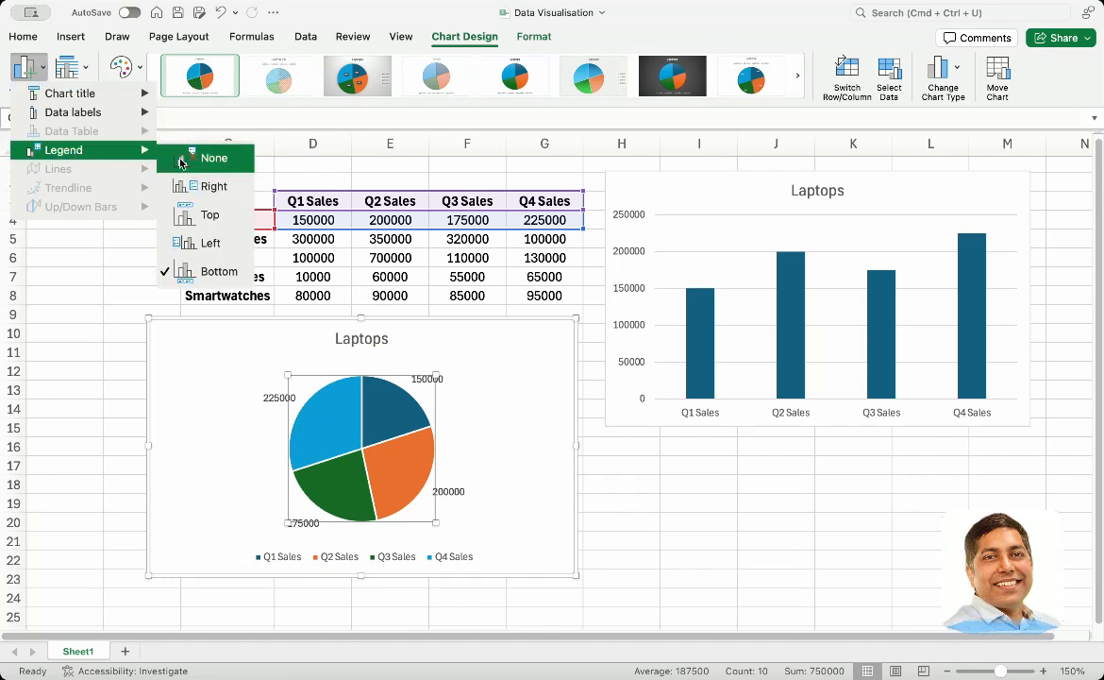
pyautogui.click(210, 217)
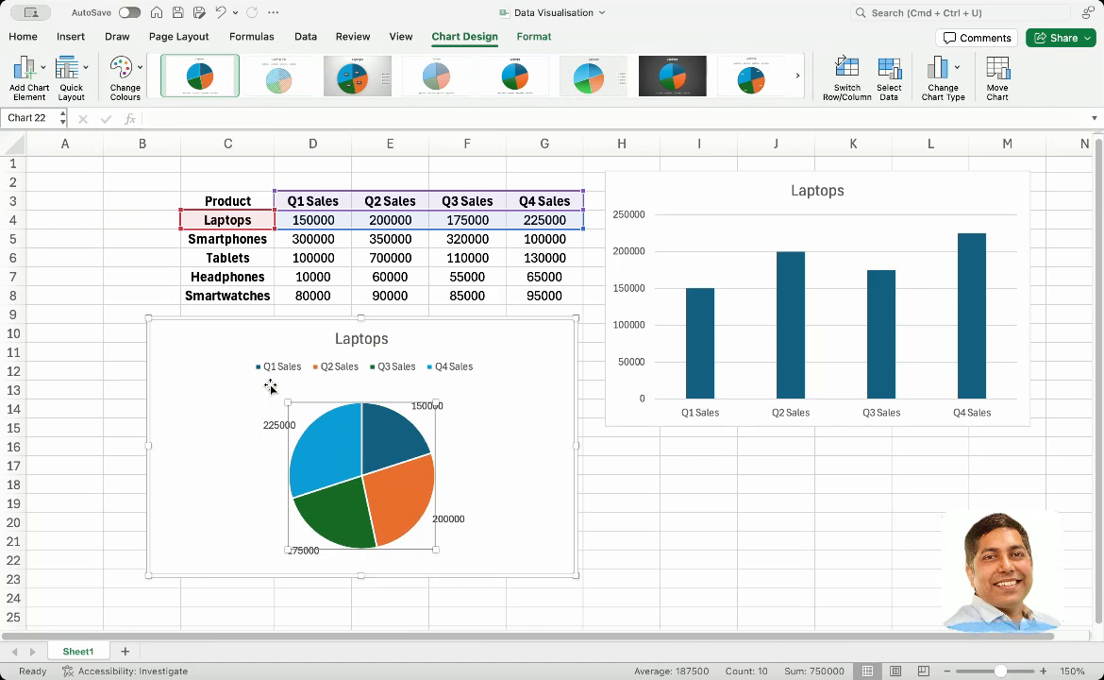
# Change the pie chart's data labels to the Inside End position
pyautogui.click(32, 76)
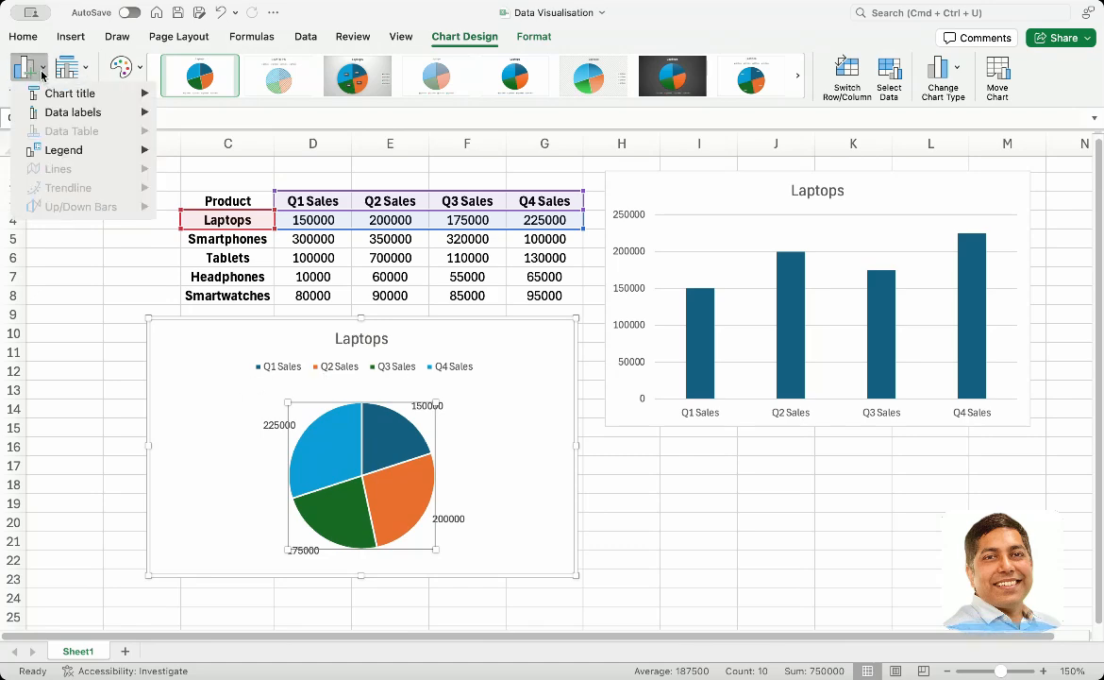
pyautogui.moveTo(94, 112)
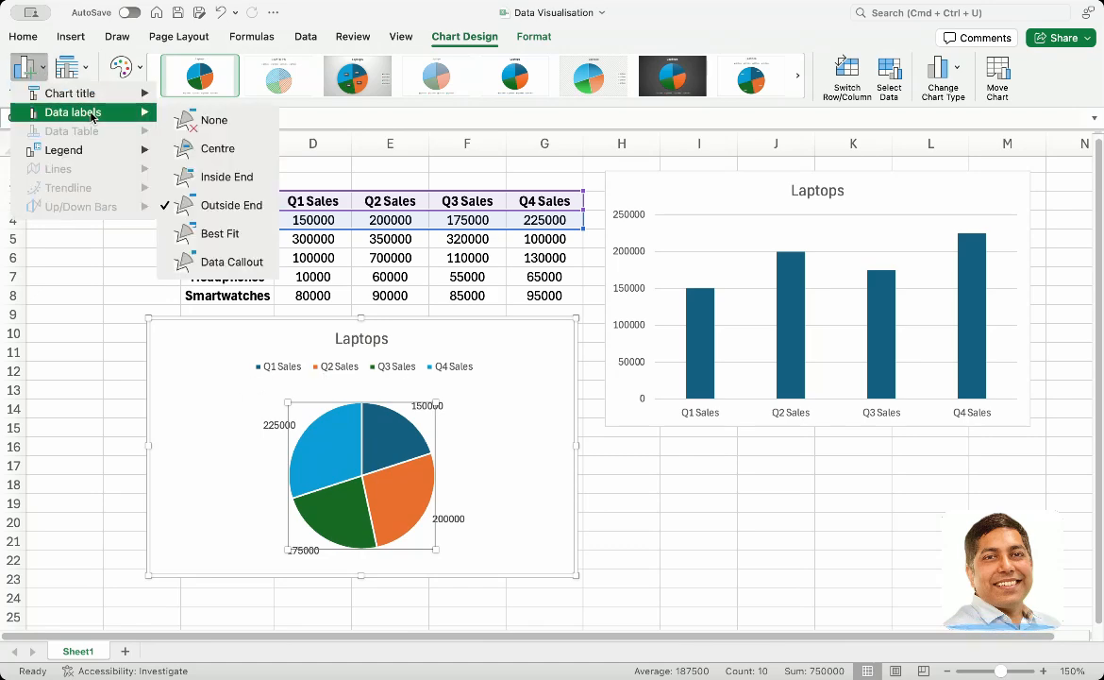
pyautogui.click(217, 177)
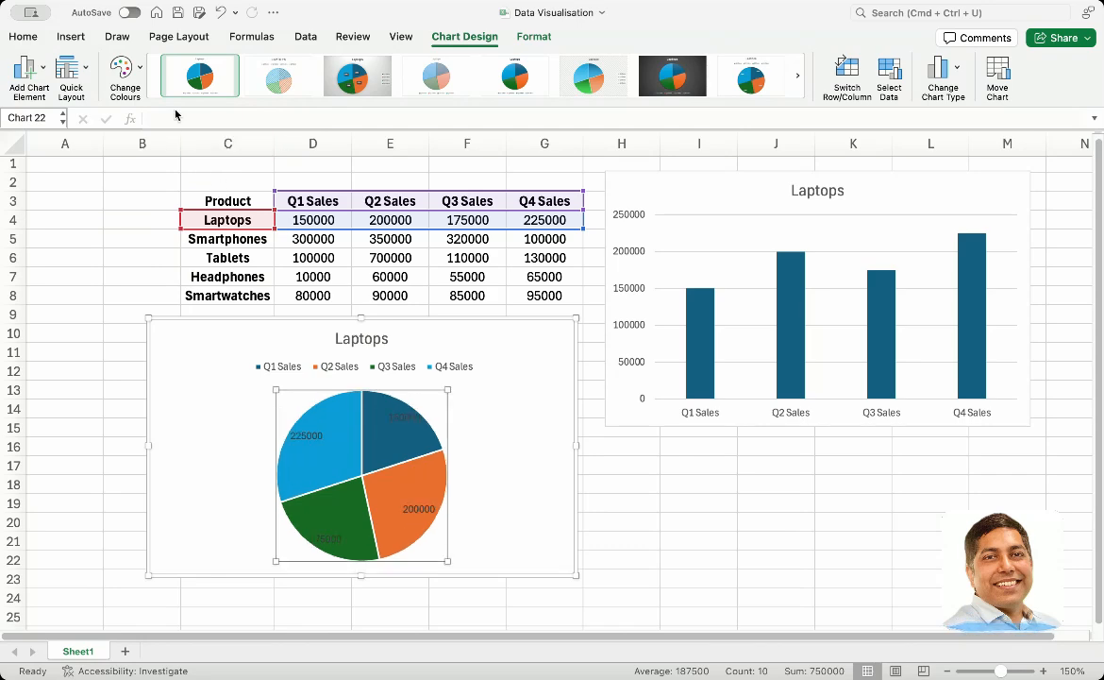
# Change the pie chart's data labels to Data Callout and deselect the plot area
pyautogui.click(41, 73)
pyautogui.moveTo(76, 112)
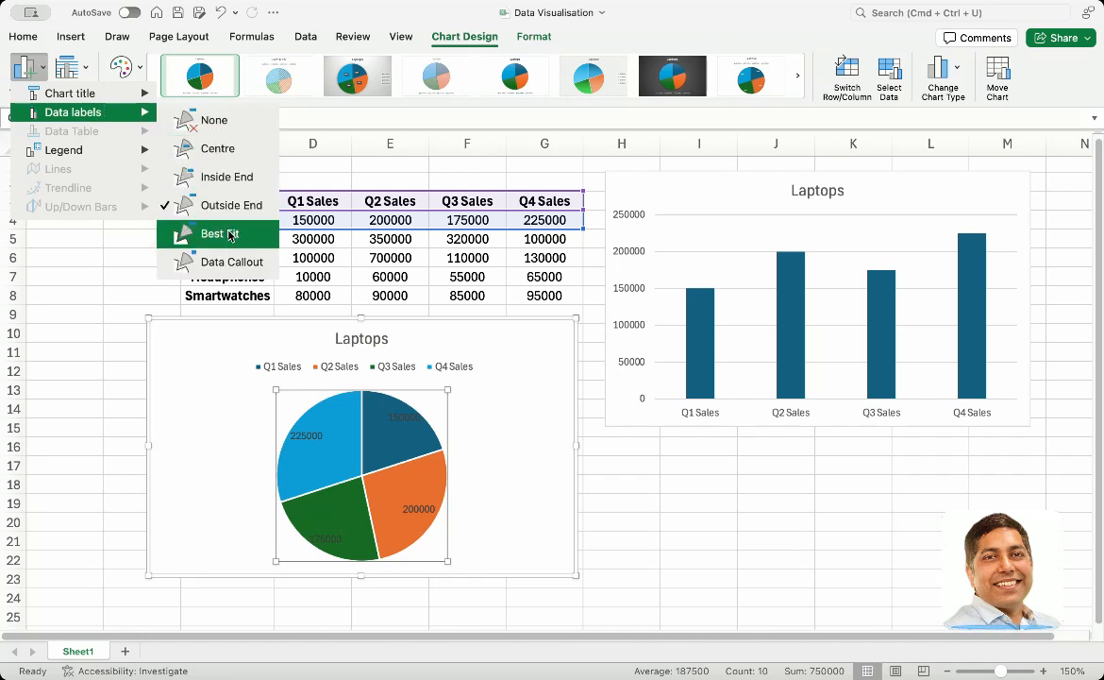
pyautogui.click(231, 262)
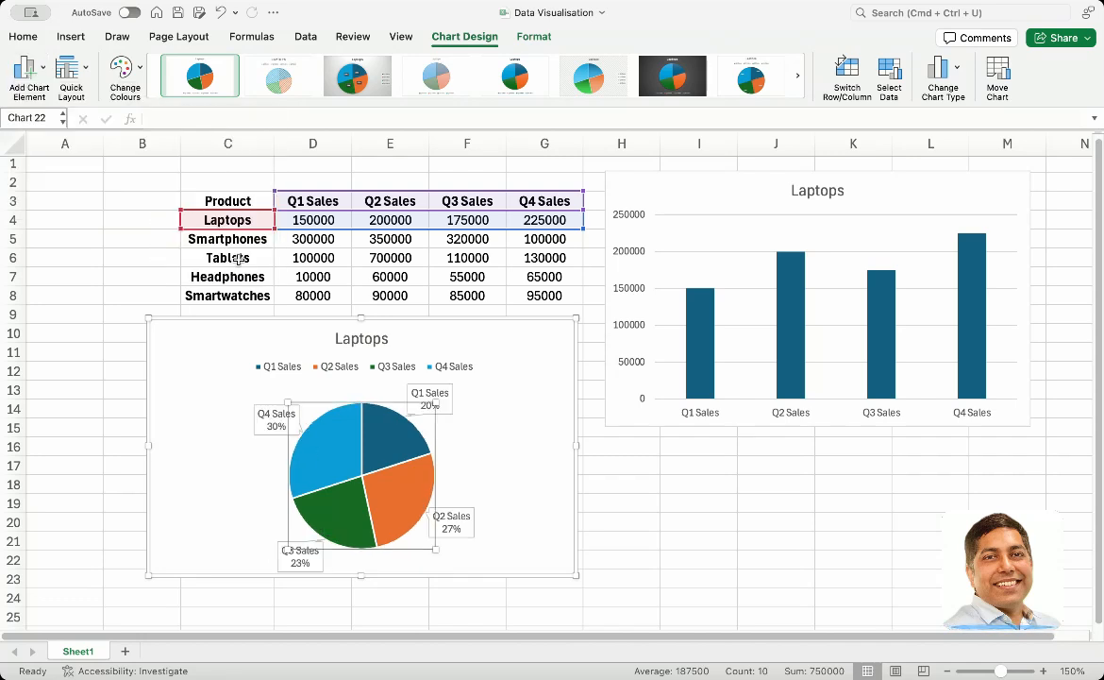
pyautogui.click(519, 437)
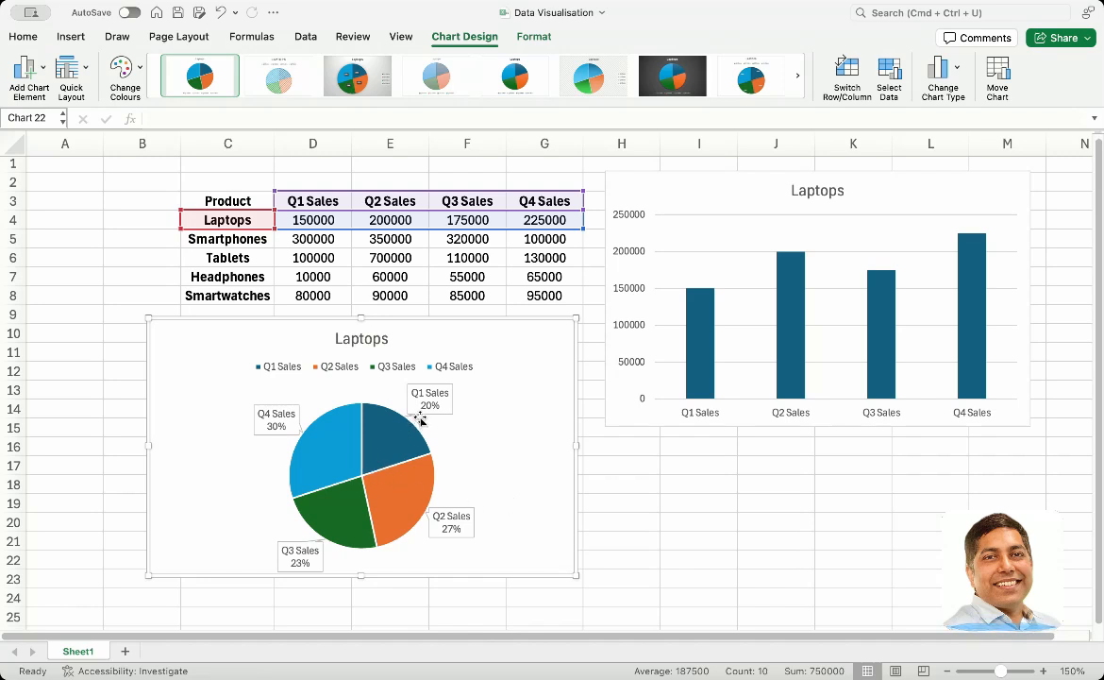
# Try to set the pie chart's data labels back to Outside End
pyautogui.click(31, 68)
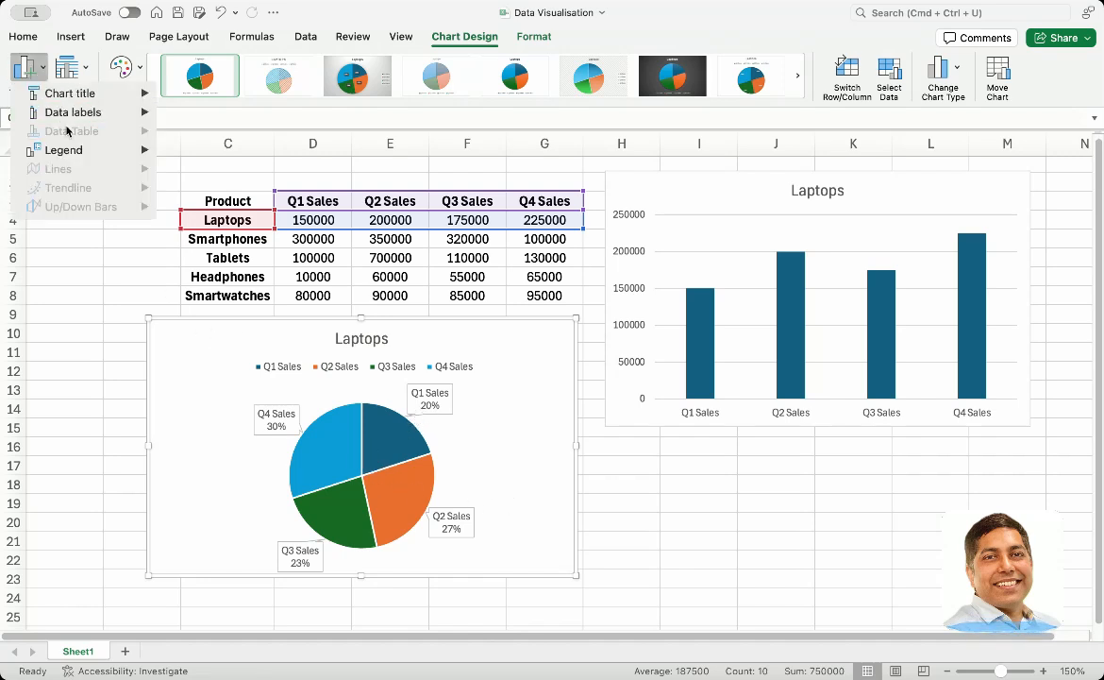
pyautogui.moveTo(64, 116)
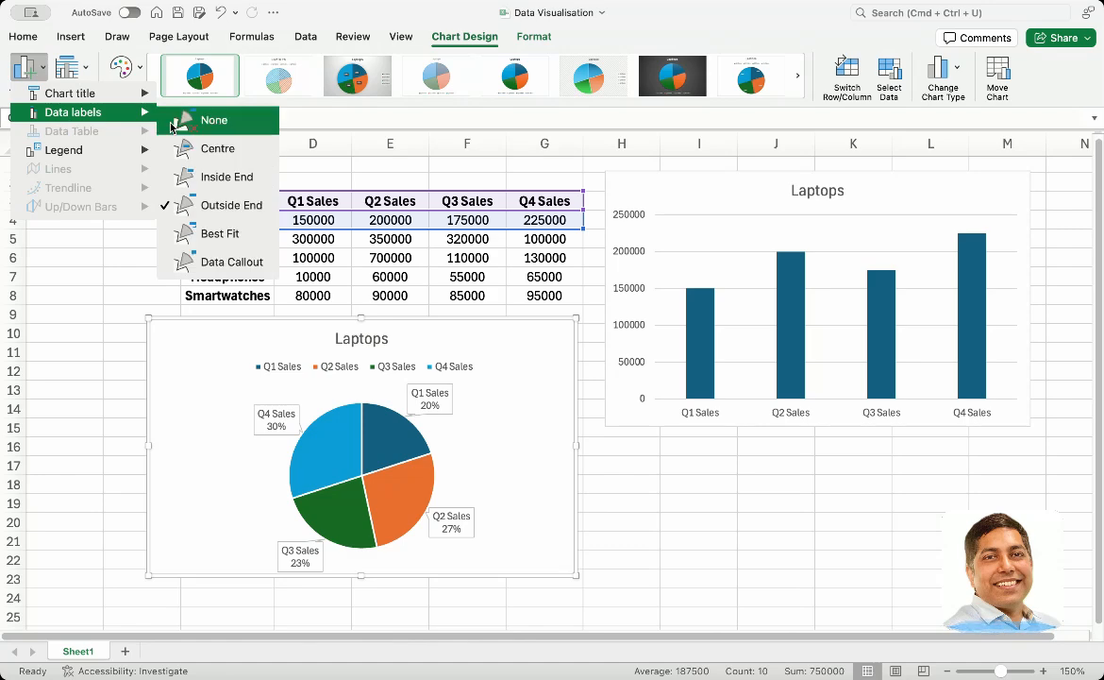
pyautogui.click(232, 203)
pyautogui.click(372, 422)
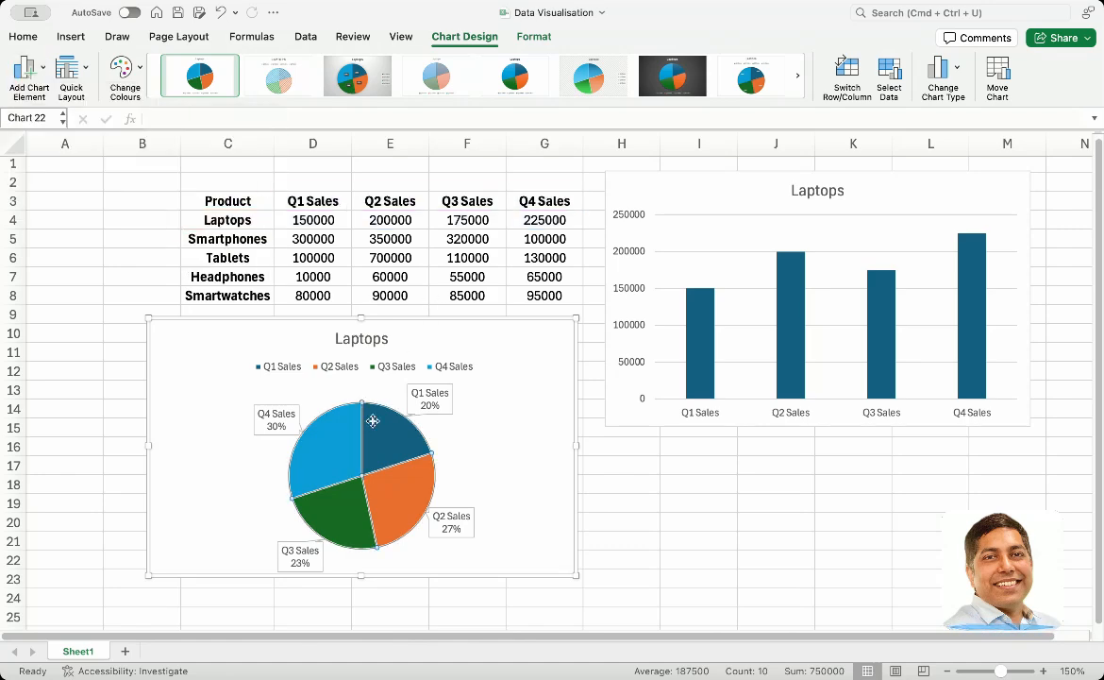
pyautogui.click(214, 360)
pyautogui.click(26, 68)
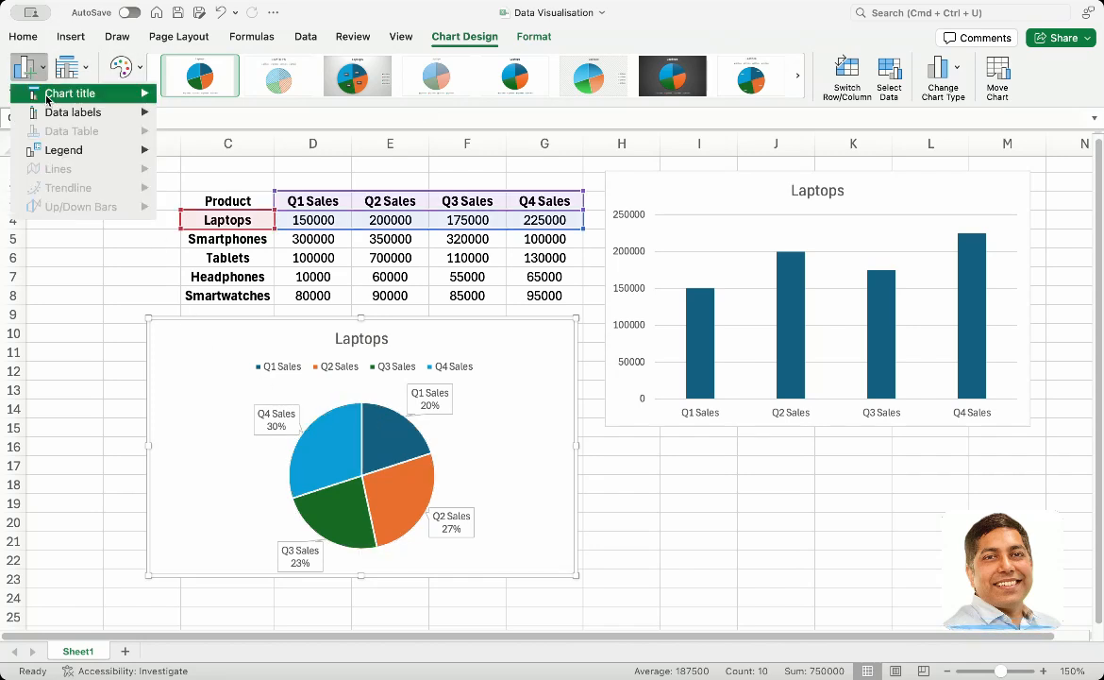
pyautogui.moveTo(56, 111)
pyautogui.click(227, 205)
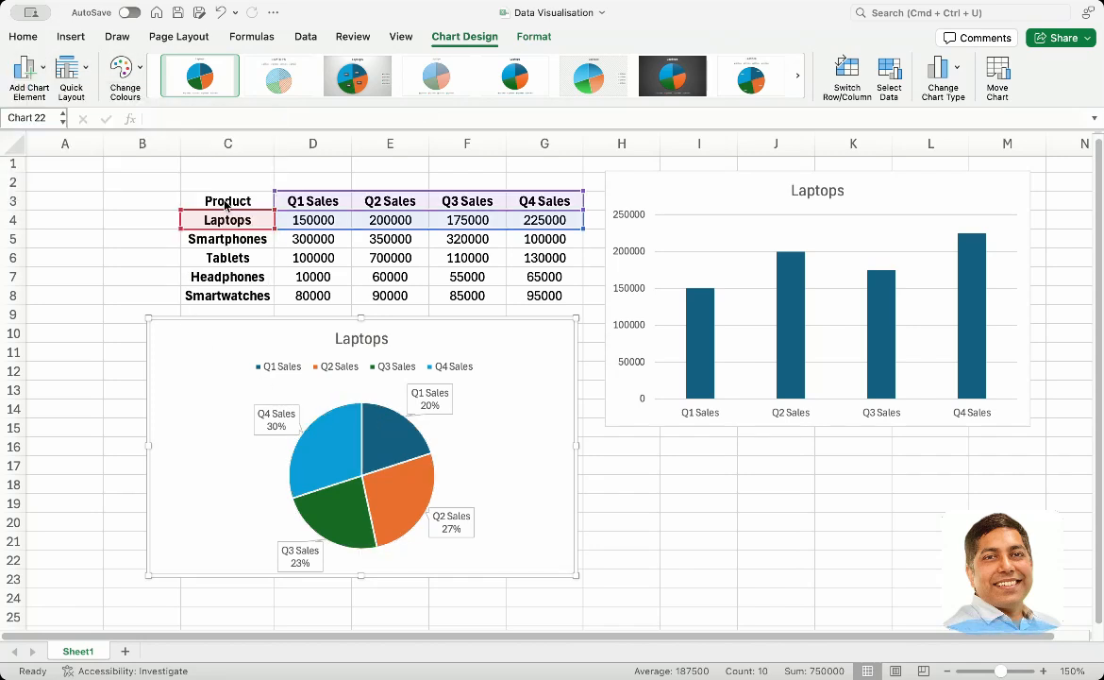
# Undo the Data Callout and Inside End changes to the pie chart's data labels
pyautogui.click(303, 443)
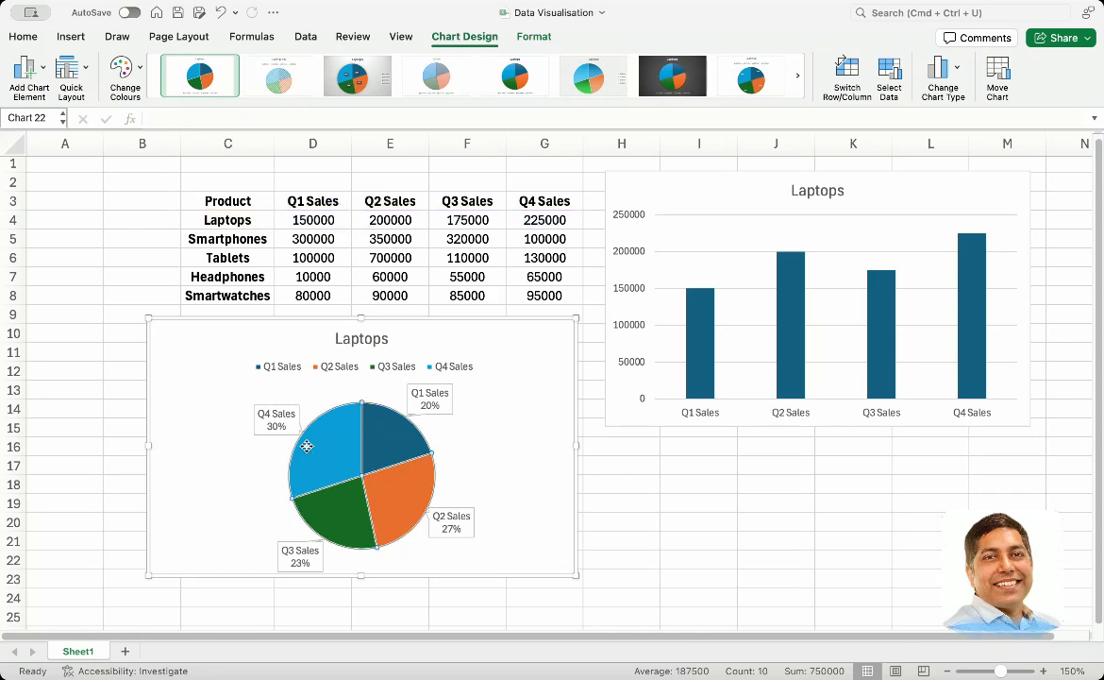
pyautogui.click(202, 434)
pyautogui.click(122, 424)
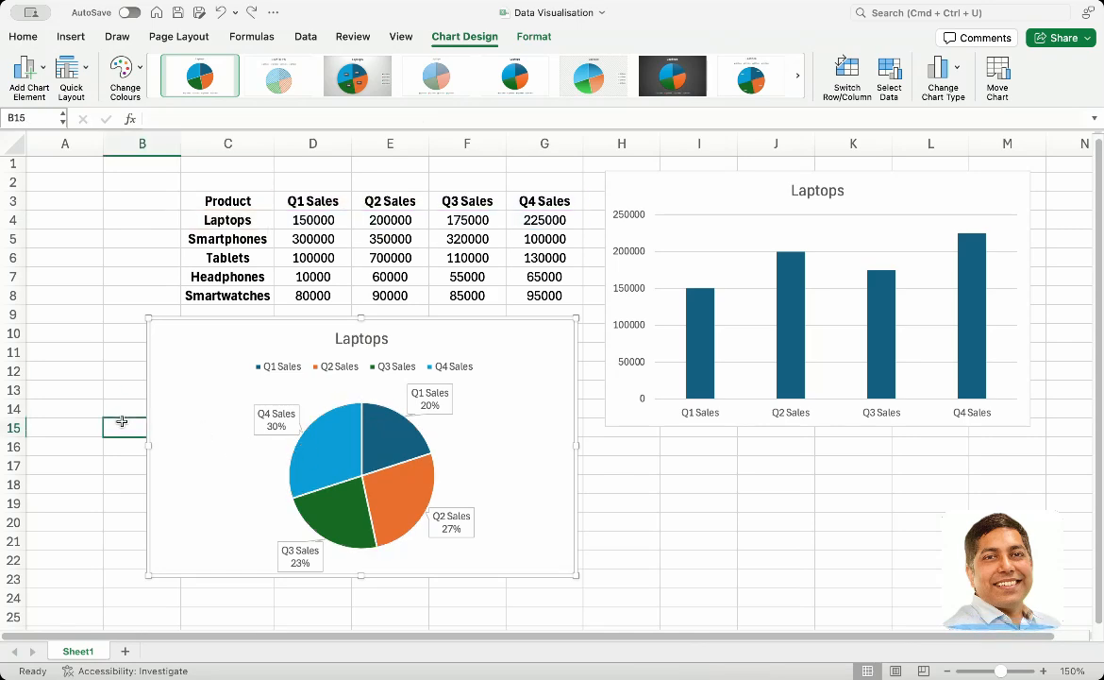
pyautogui.click(181, 414)
pyautogui.press('super+z')
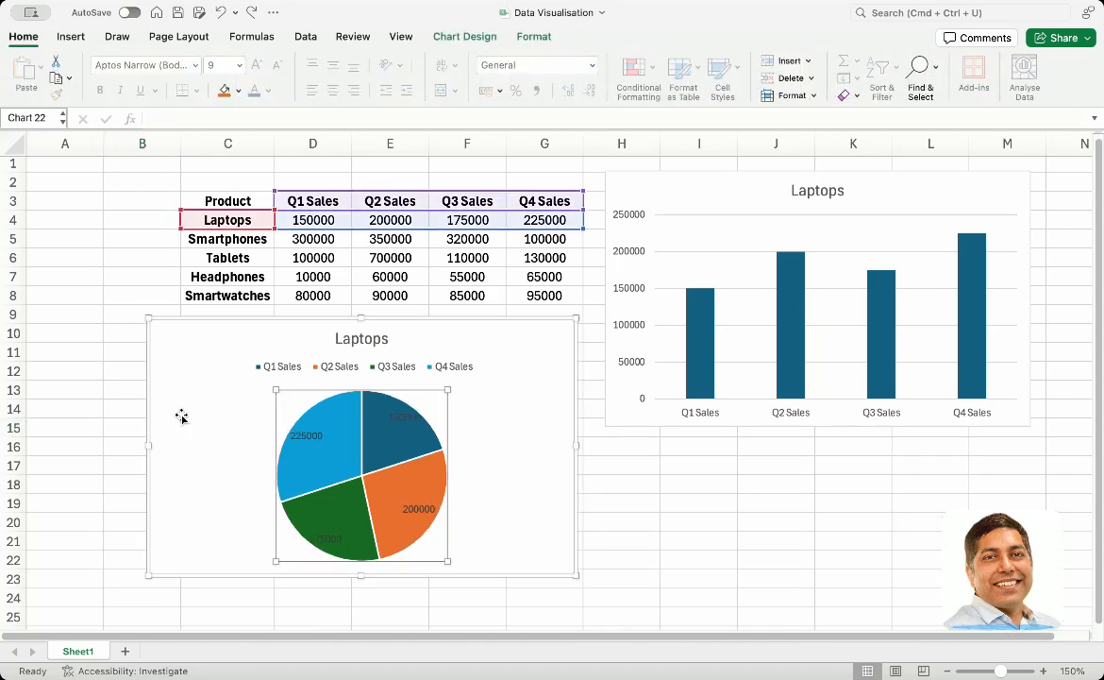
pyautogui.press('super+z')
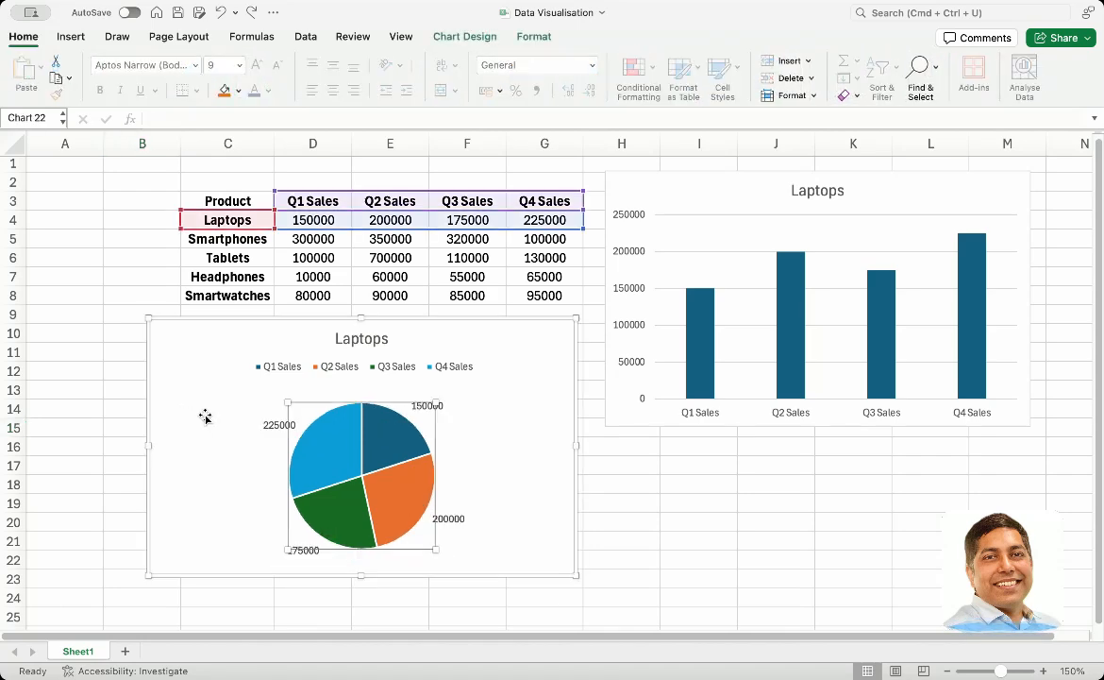
pyautogui.click(205, 417)
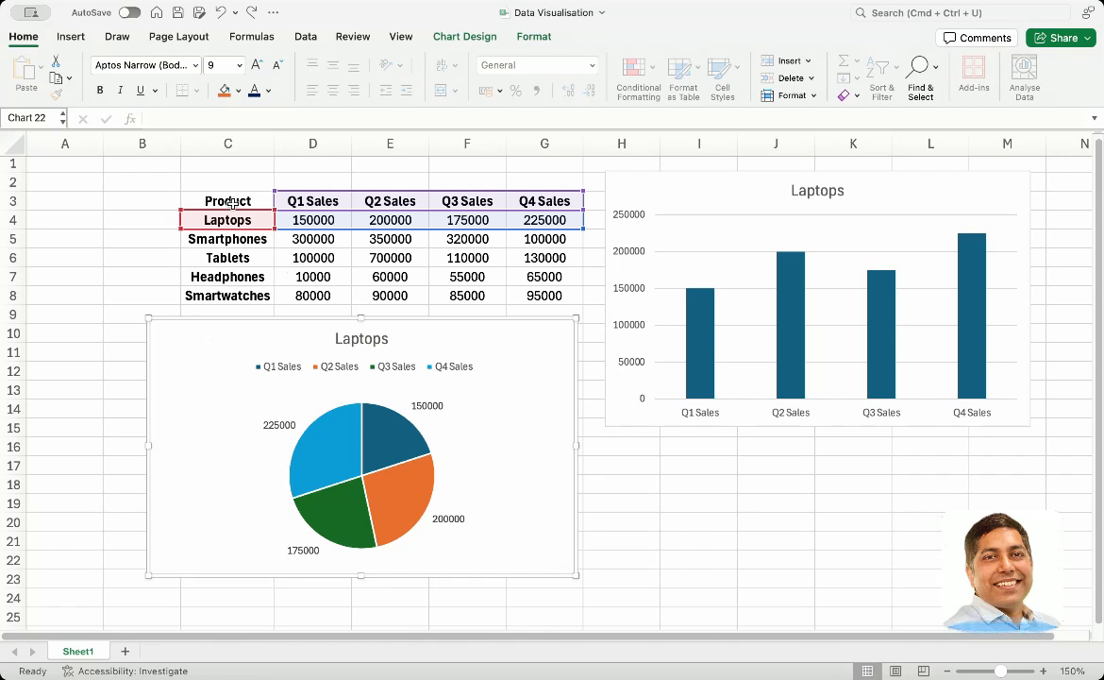
pyautogui.moveTo(227, 200); pyautogui.dragTo(545, 239)
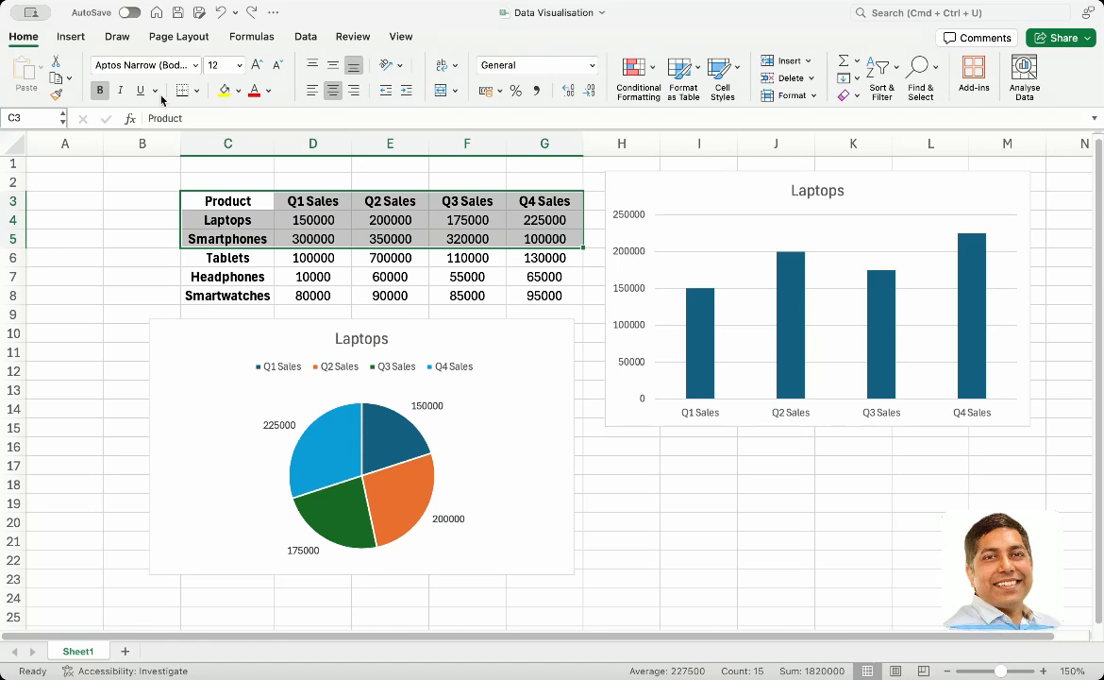
pyautogui.click(235, 212)
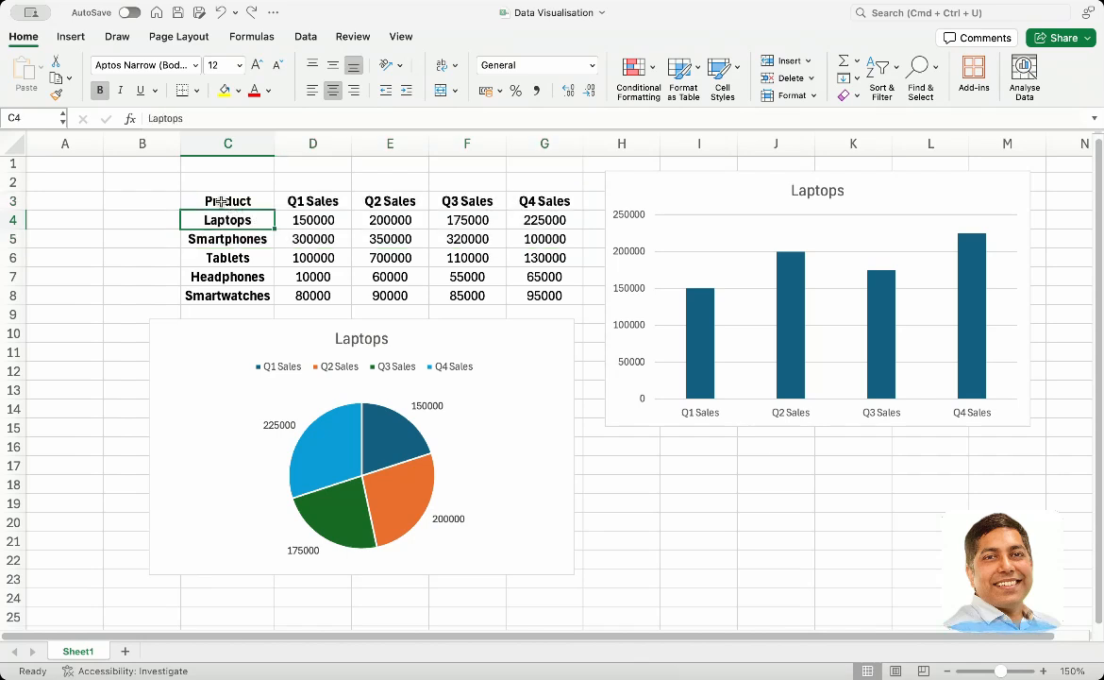
pyautogui.moveTo(221, 201); pyautogui.dragTo(550, 219)
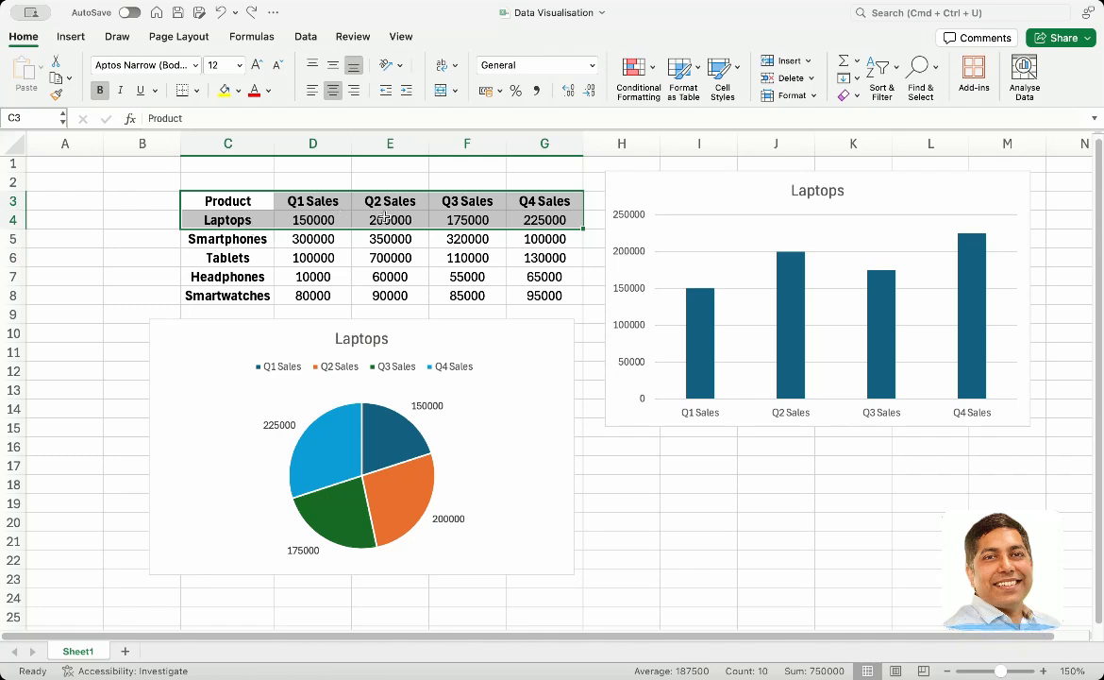
# Insert a 2D pie chart from the header, Laptops and Smartphones rows (C3:G5) and move it beside the existing pie chart
pyautogui.moveTo(222, 201); pyautogui.dragTo(502, 238)
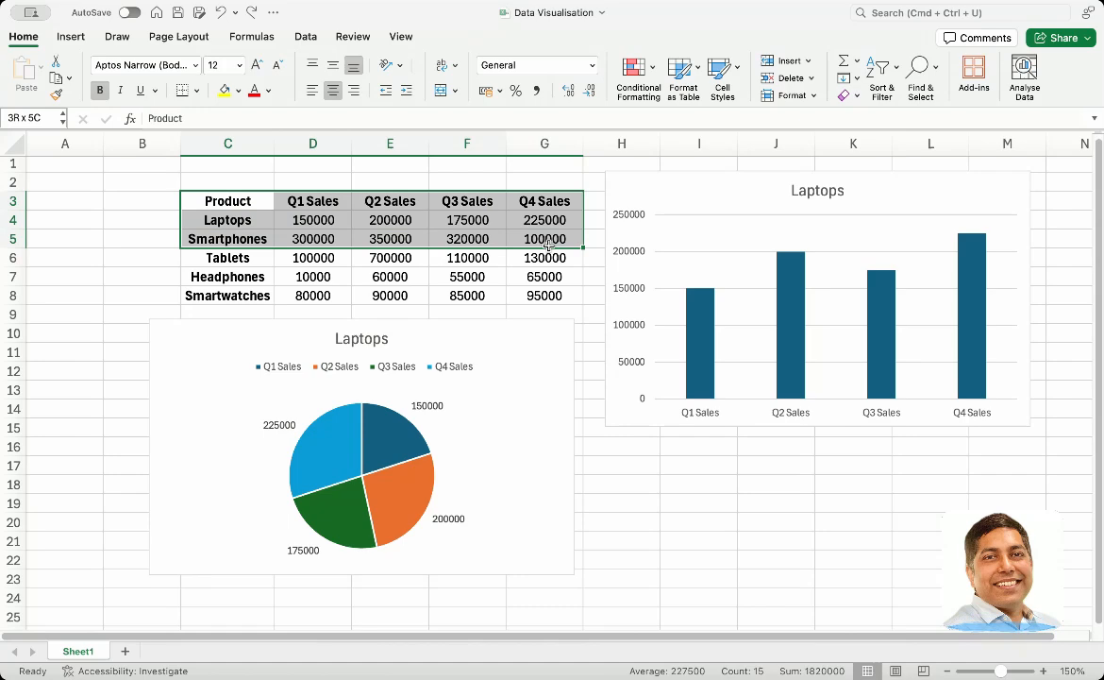
pyautogui.click(71, 38)
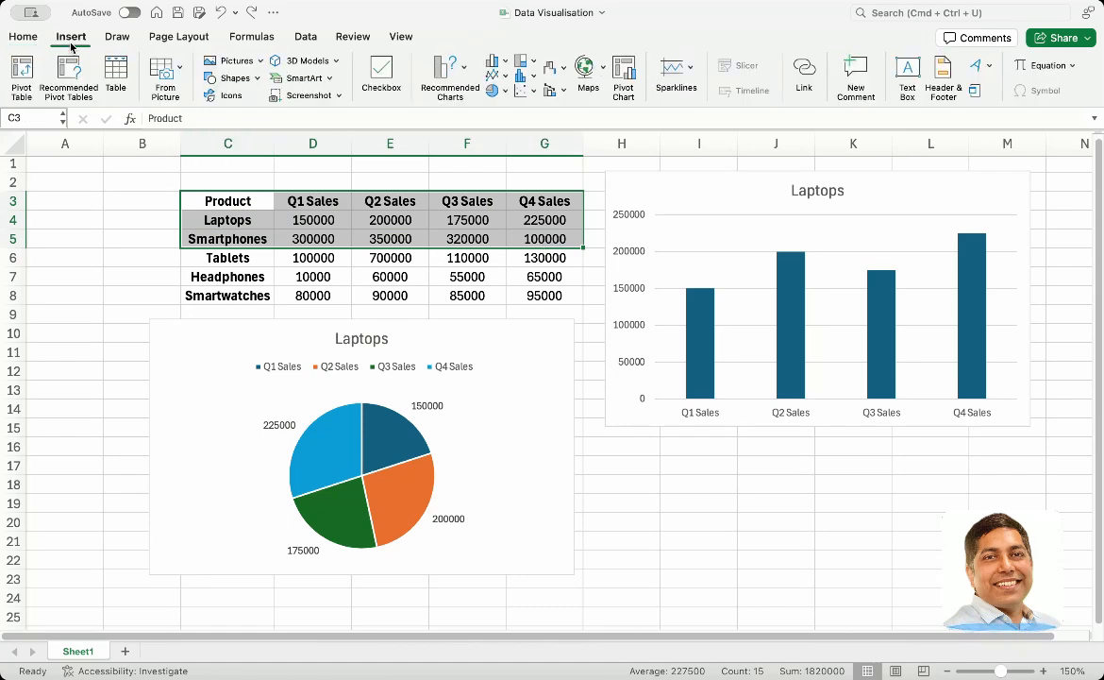
pyautogui.click(493, 89)
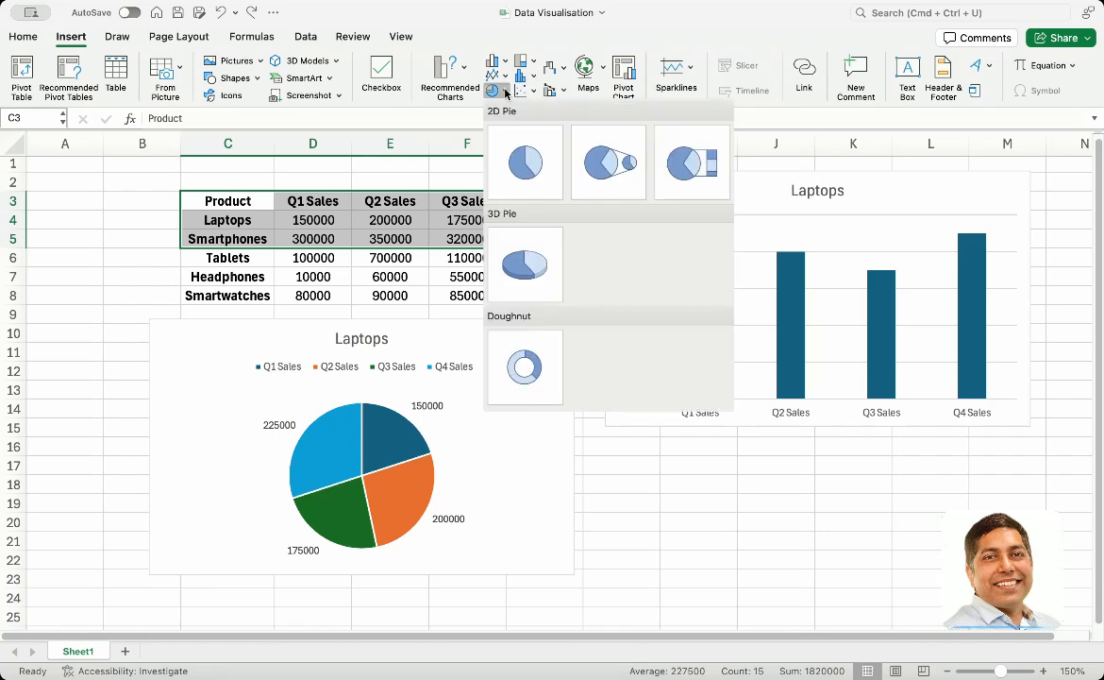
pyautogui.click(535, 175)
pyautogui.moveTo(441, 291); pyautogui.dragTo(590, 338)
# Delete the labelled Laptops pie chart and move the new pie chart below the table
pyautogui.click(160, 350)
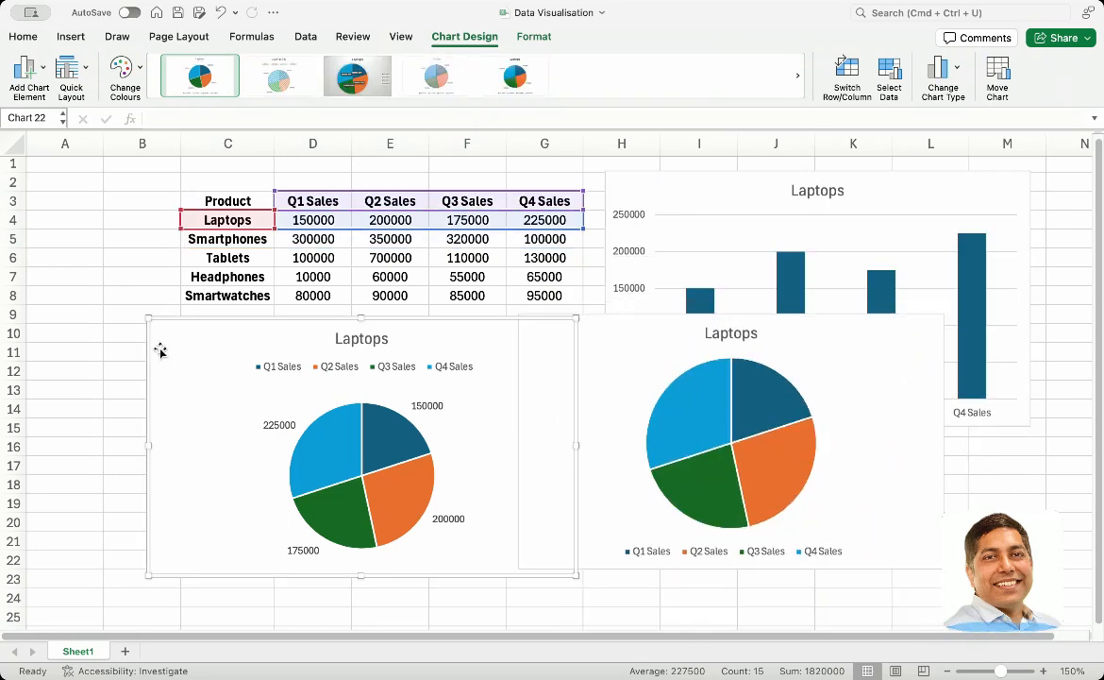
pyautogui.press('Delete')
pyautogui.moveTo(640, 350); pyautogui.dragTo(173, 357)
pyautogui.click(283, 425)
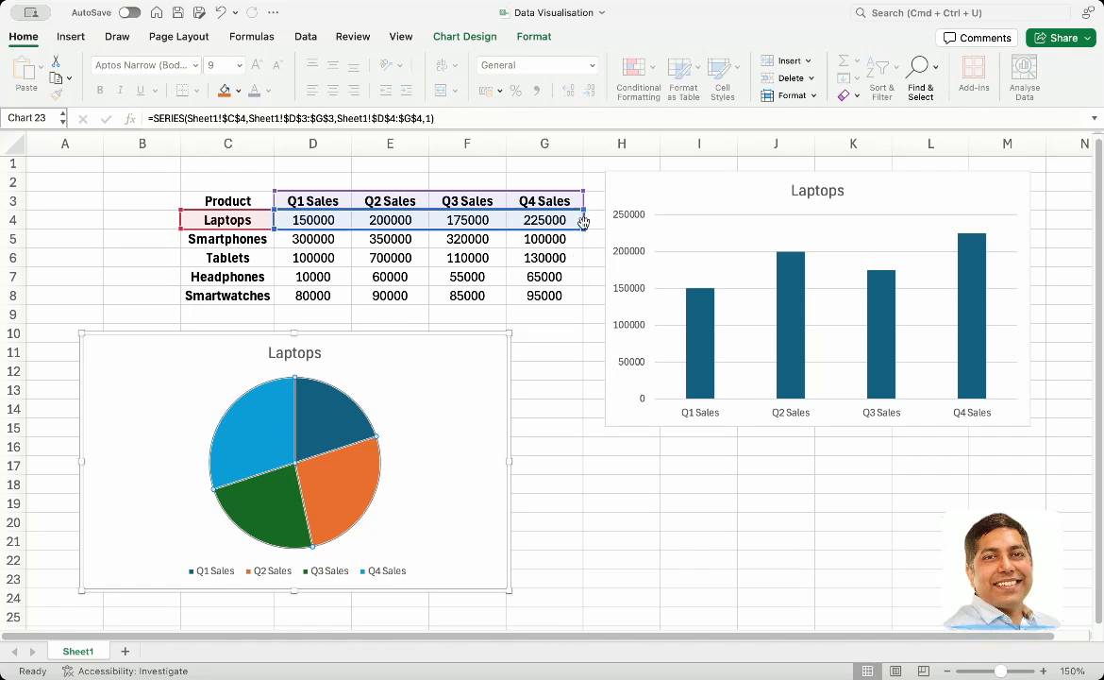
# Insert a 2D pie chart from the header and Smartphones rows only (C3:G3 and C5:G5) and move it beside the Laptops pie chart
pyautogui.click(229, 242)
pyautogui.moveTo(229, 242); pyautogui.dragTo(544, 240)
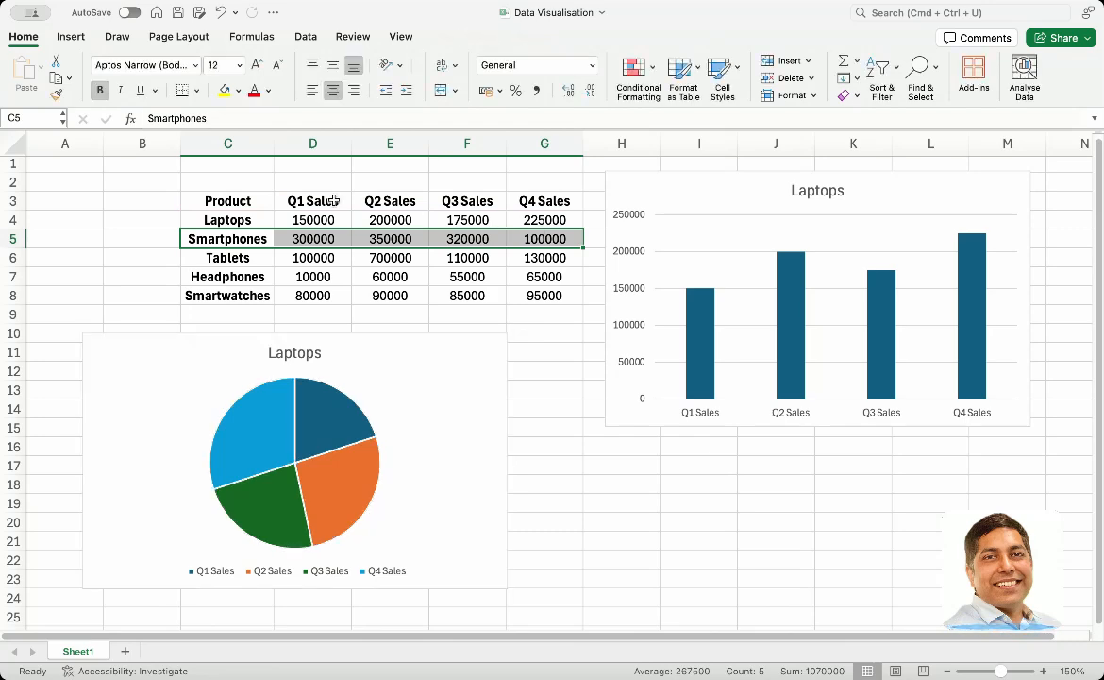
pyautogui.moveTo(231, 201); pyautogui.dragTo(567, 196)
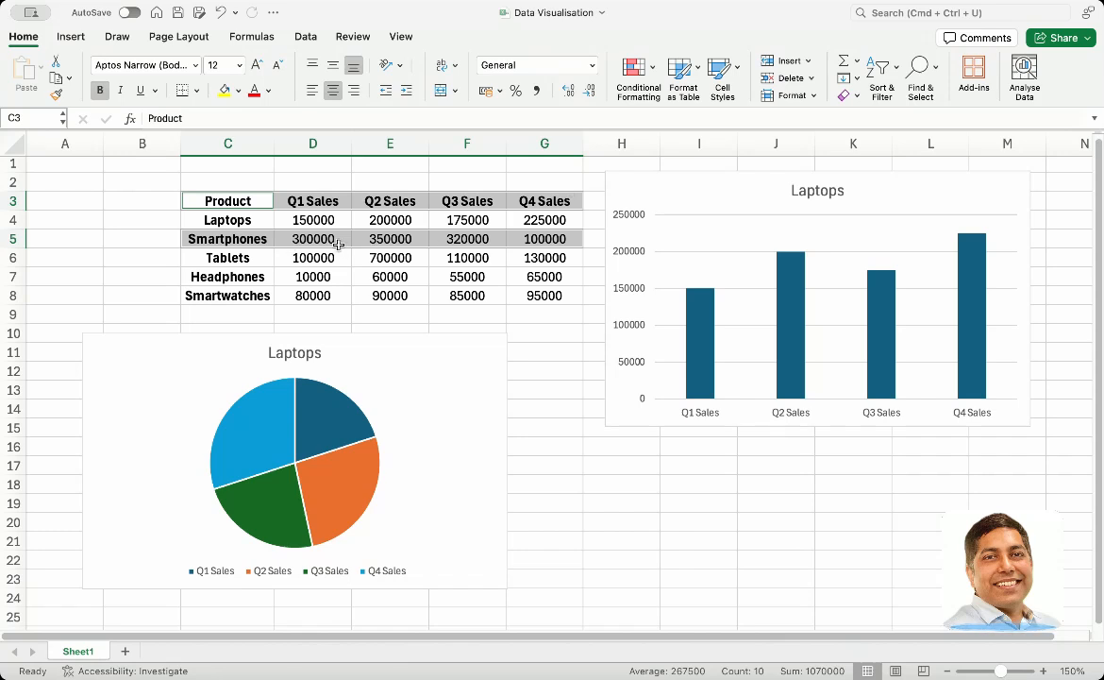
pyautogui.click(68, 37)
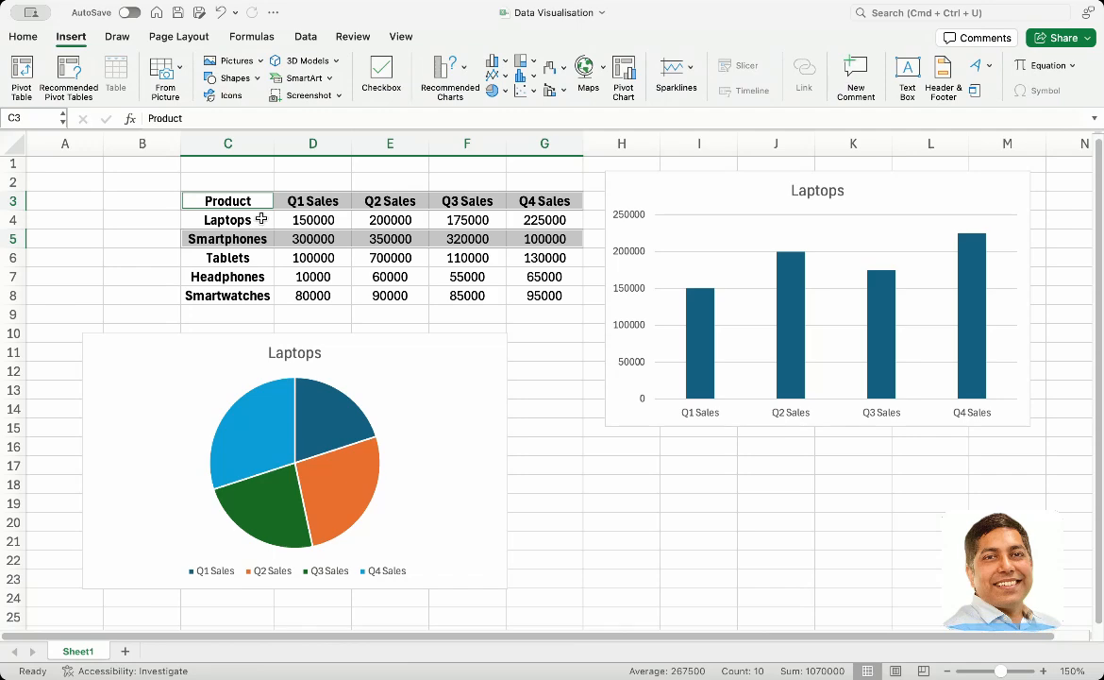
pyautogui.click(494, 90)
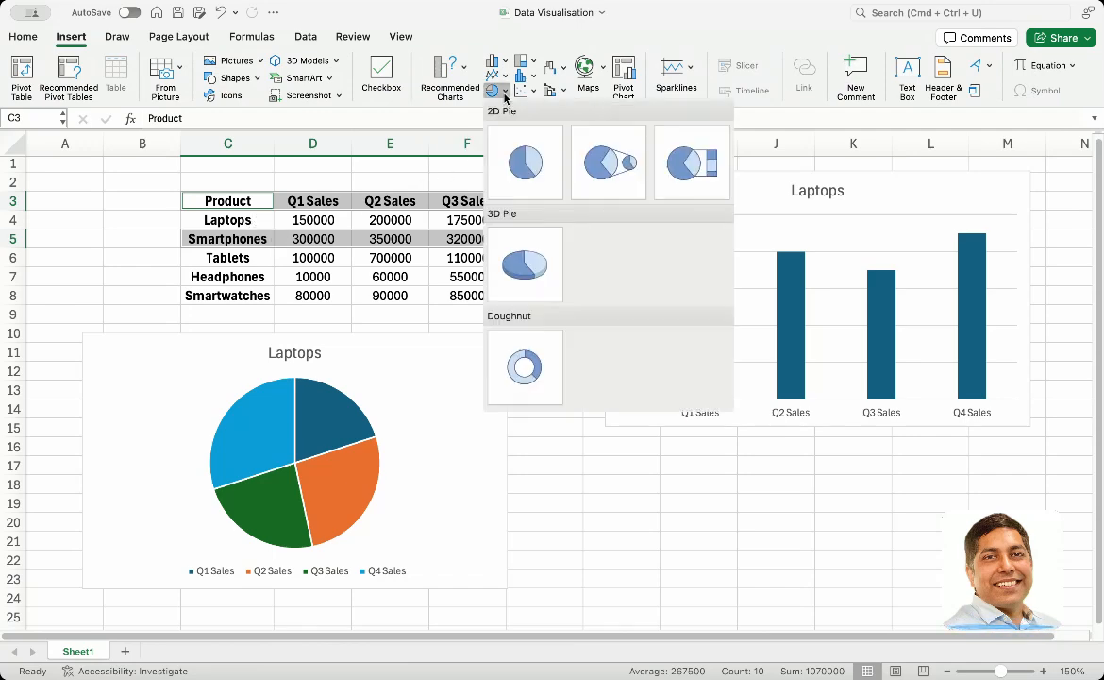
pyautogui.click(526, 158)
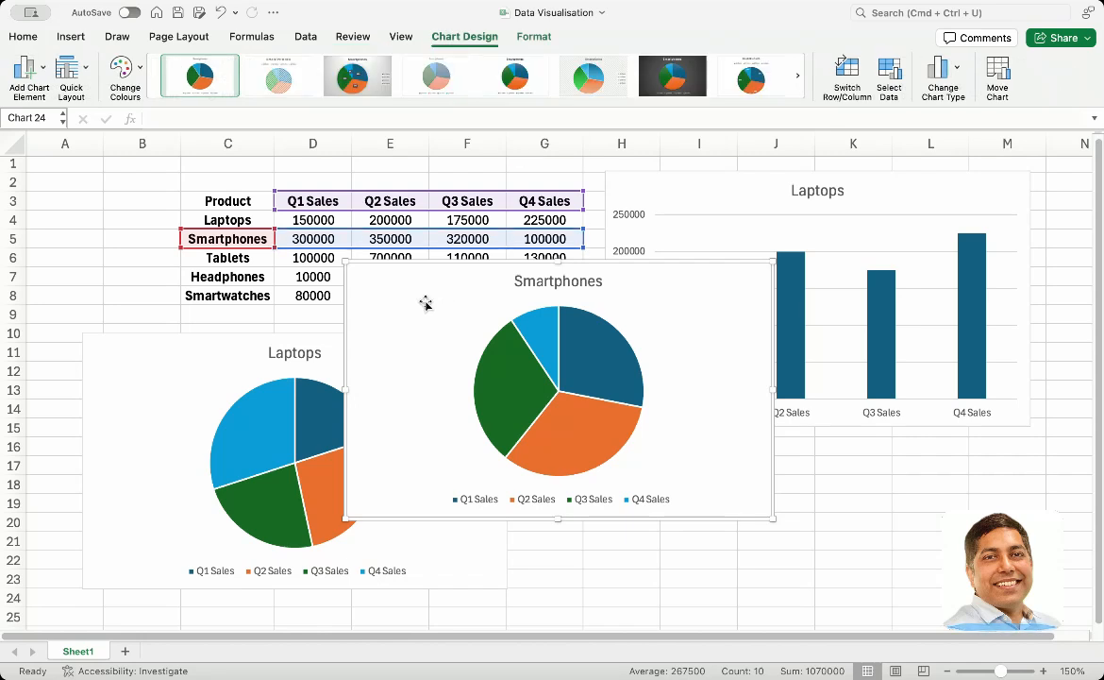
pyautogui.moveTo(424, 303); pyautogui.dragTo(532, 353)
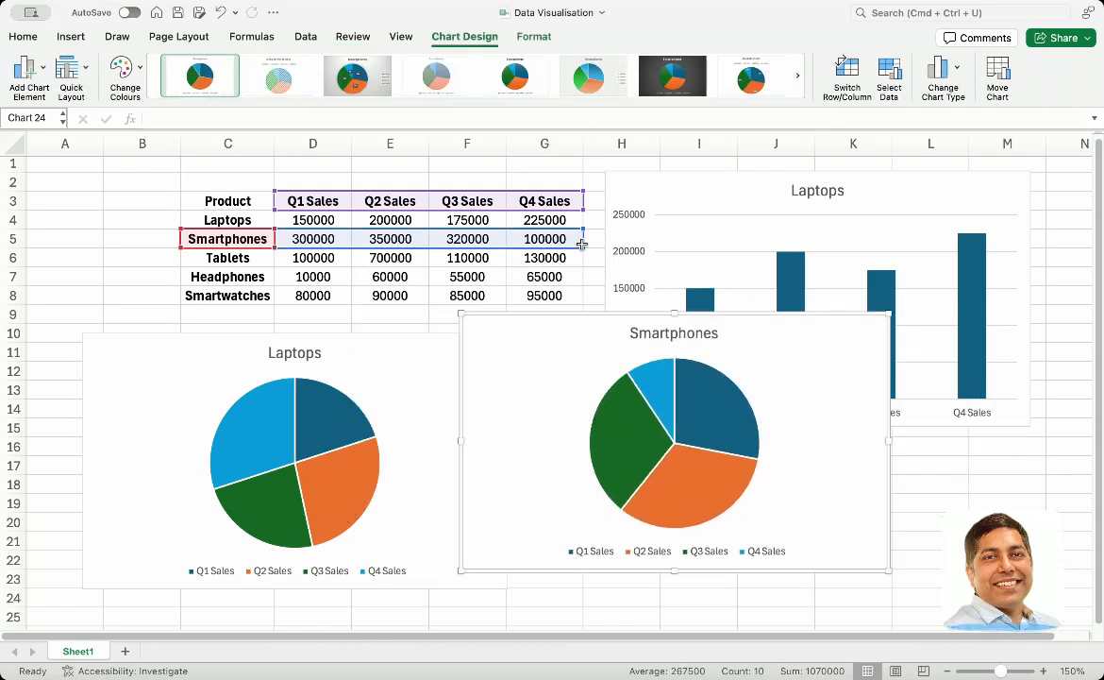
# Try extending the Smartphones pie chart's data range down to include the Tablets row, and undo the extension
pyautogui.moveTo(583, 245); pyautogui.dragTo(582, 266)
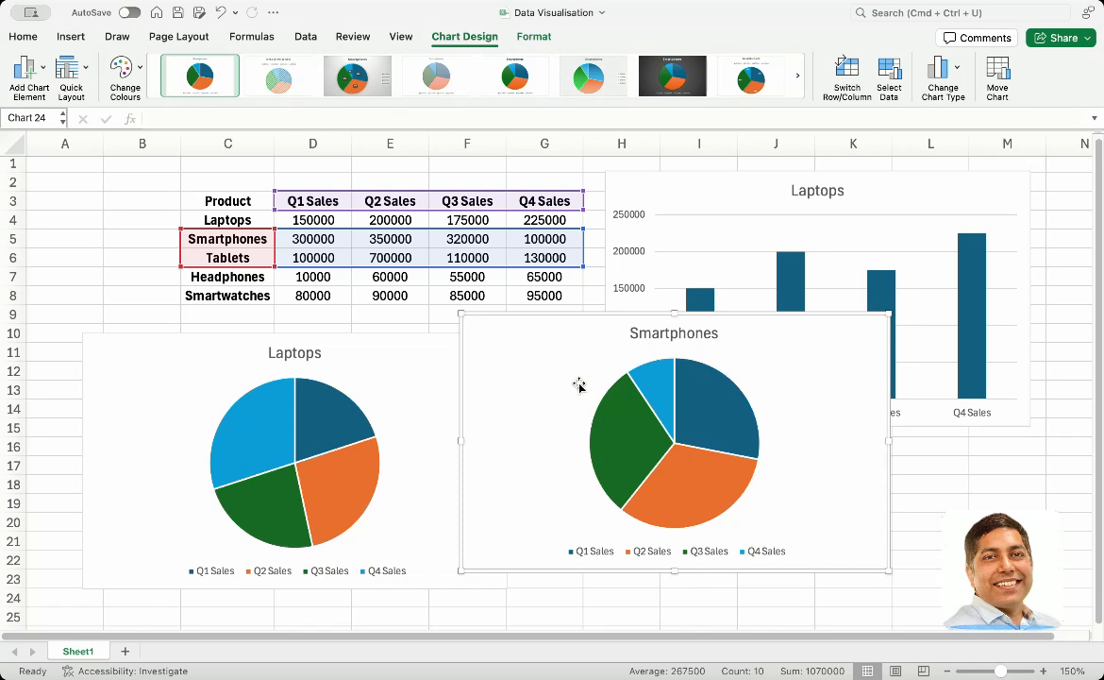
pyautogui.press('super+z')
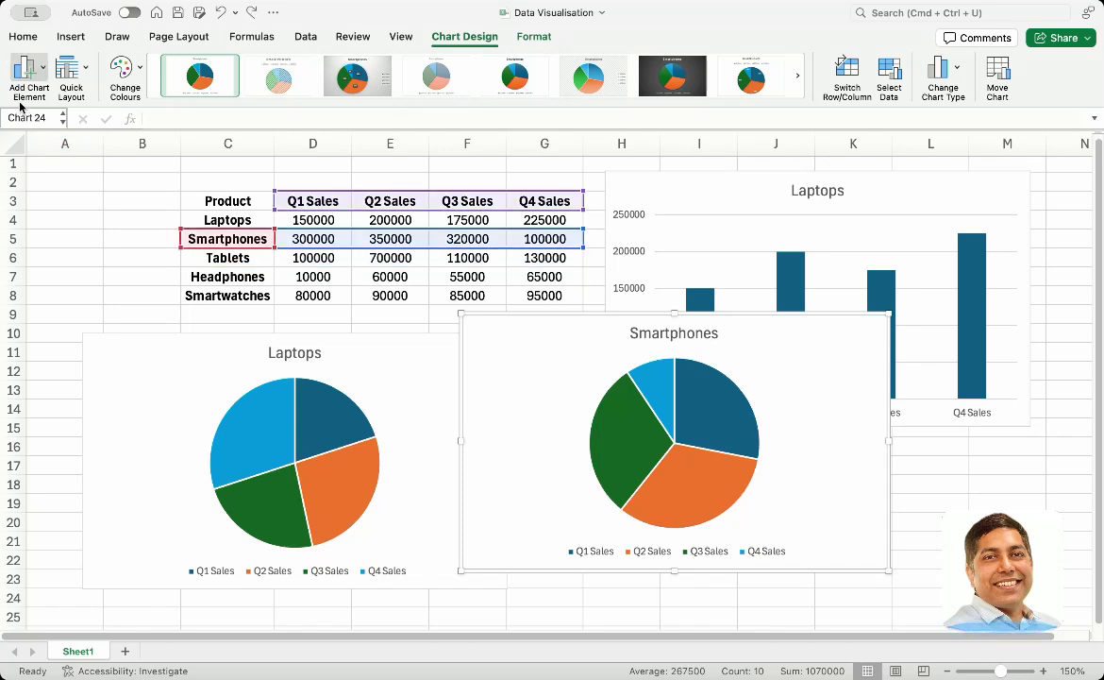
# Add Outside End data labels to the Smartphones pie chart and switch them to Data Callout
pyautogui.click(29, 76)
pyautogui.moveTo(53, 112)
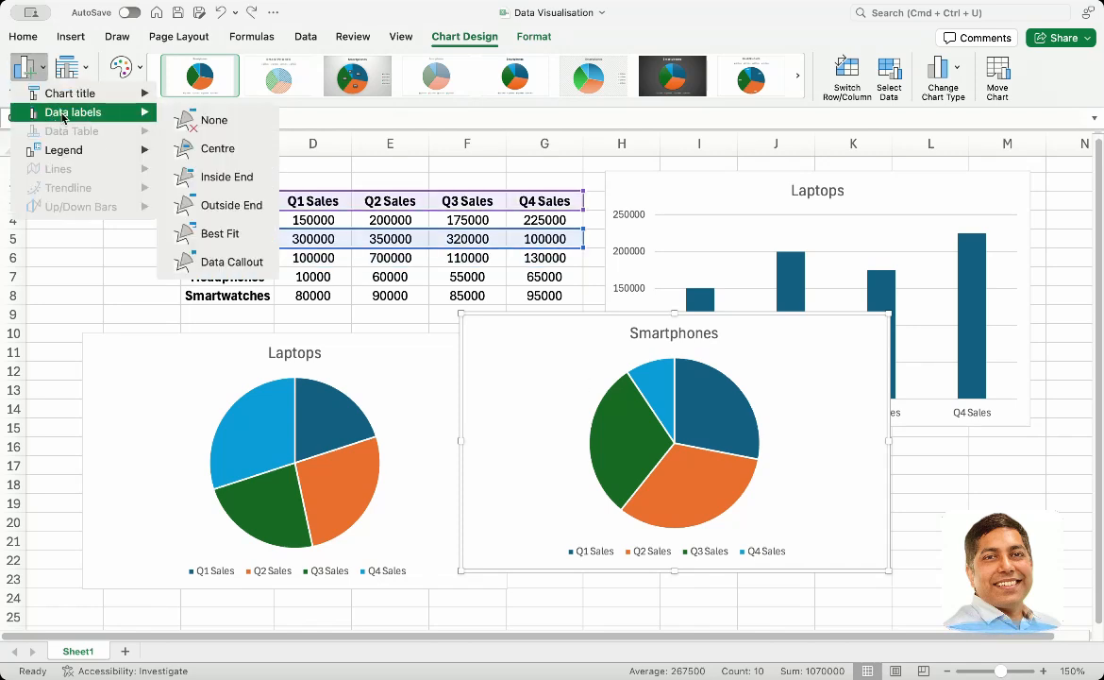
pyautogui.click(235, 202)
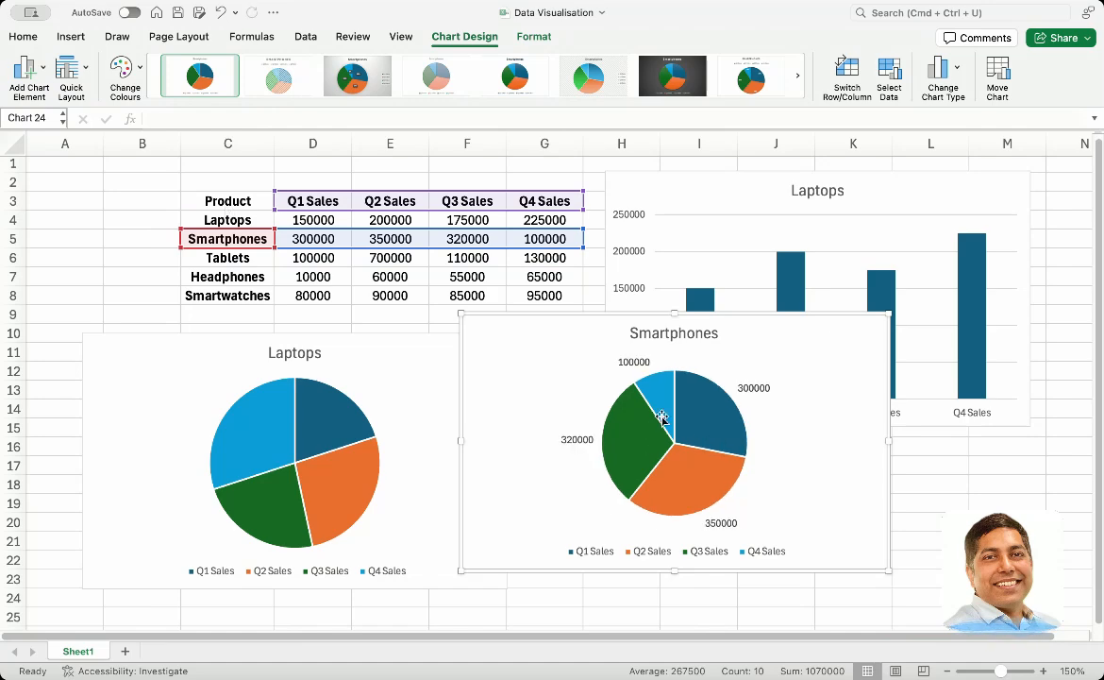
pyautogui.click(28, 68)
pyautogui.moveTo(83, 113)
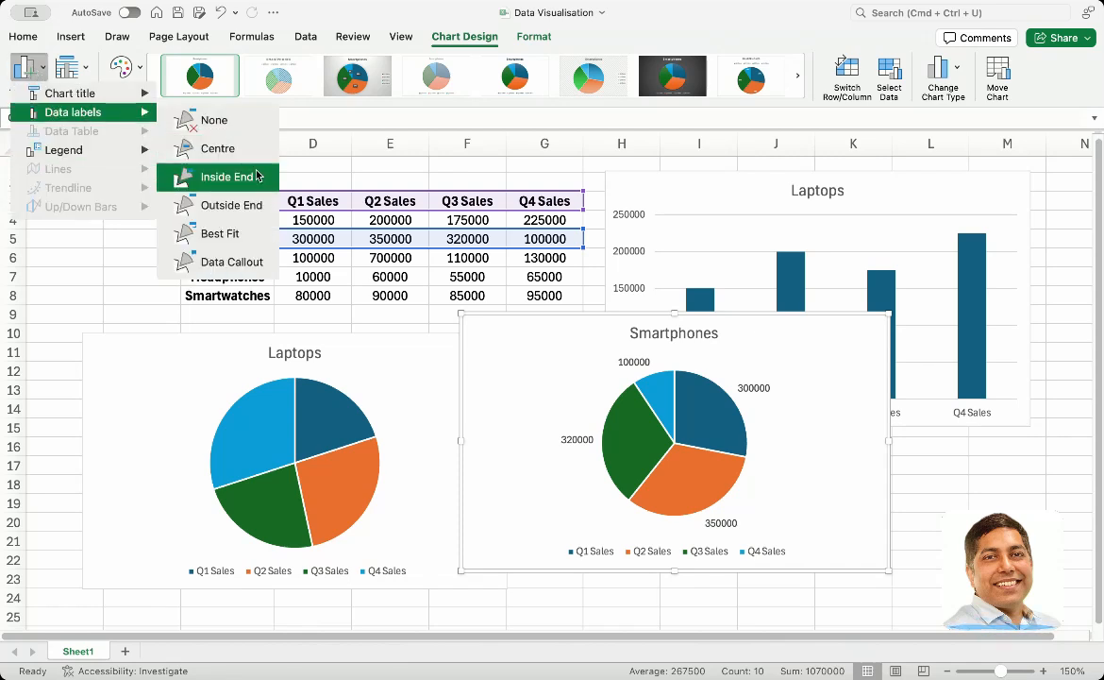
pyautogui.click(234, 261)
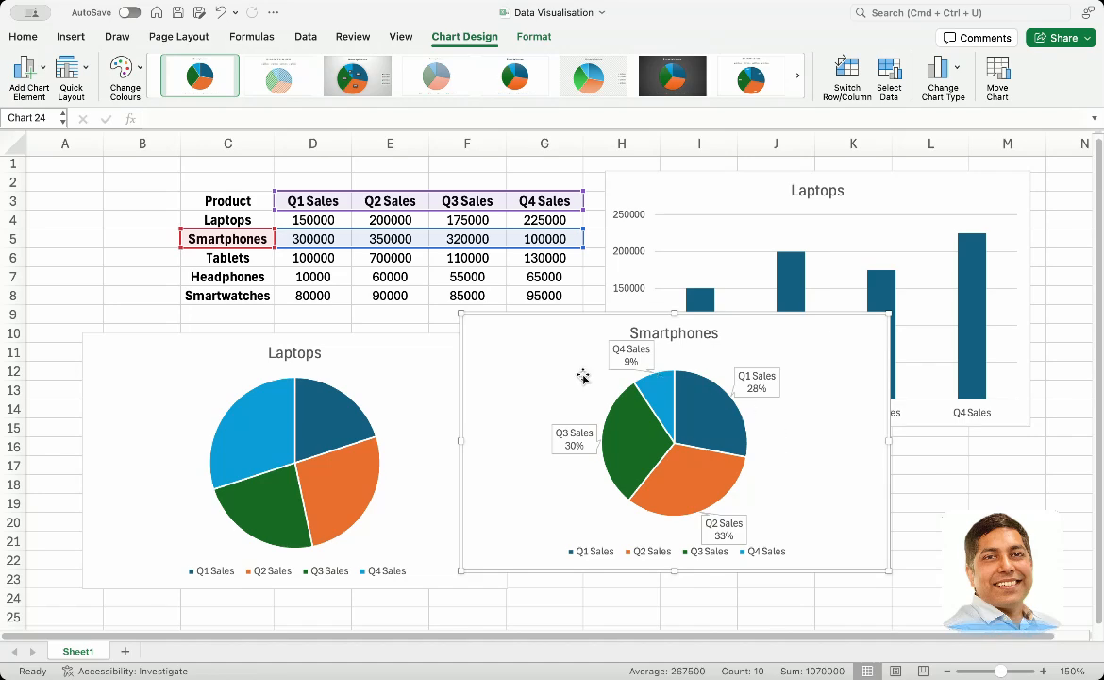
# Delete both the Laptops pie chart and the Smartphones pie chart, leaving only the Laptops column chart
pyautogui.click(416, 365)
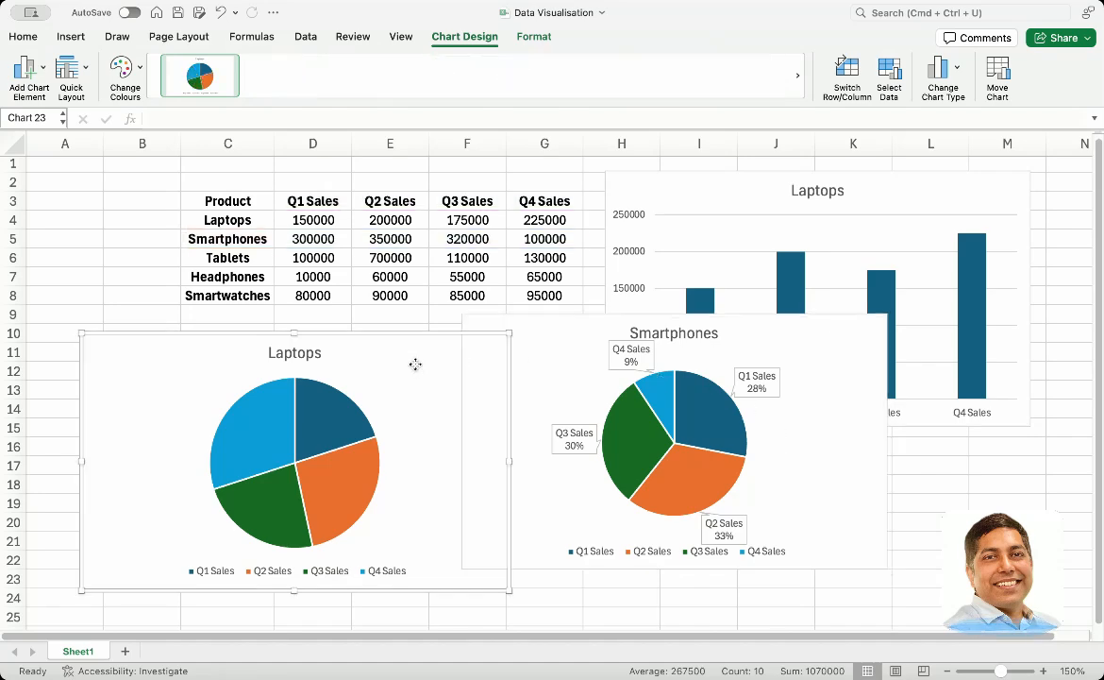
pyautogui.press('Delete')
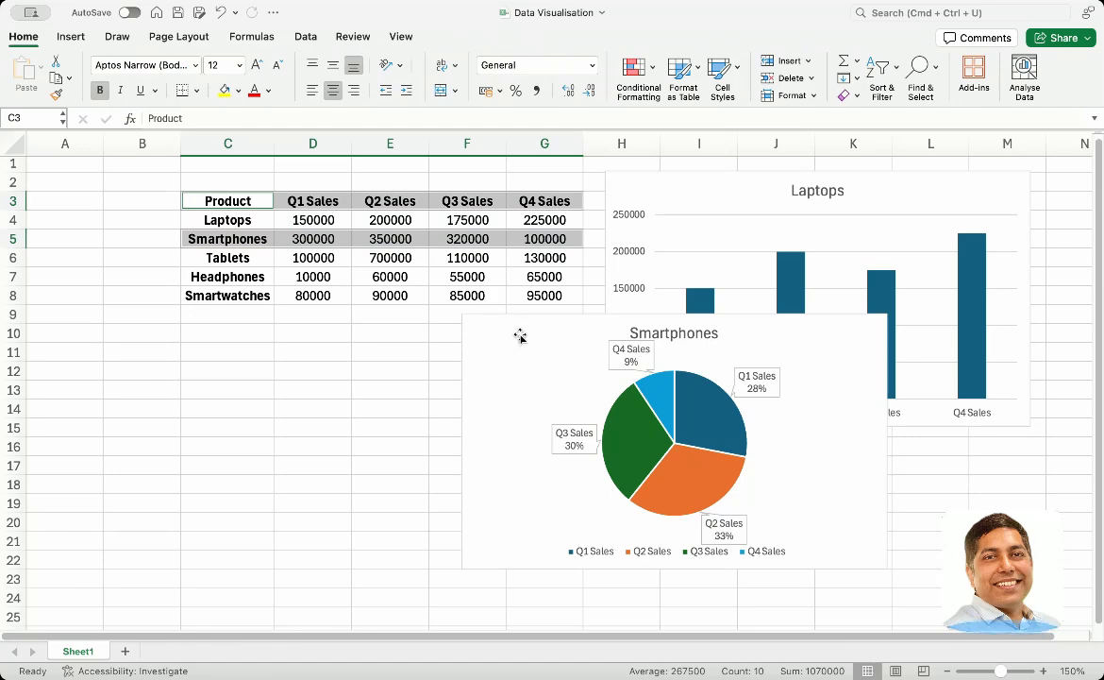
pyautogui.moveTo(517, 335); pyautogui.dragTo(197, 368)
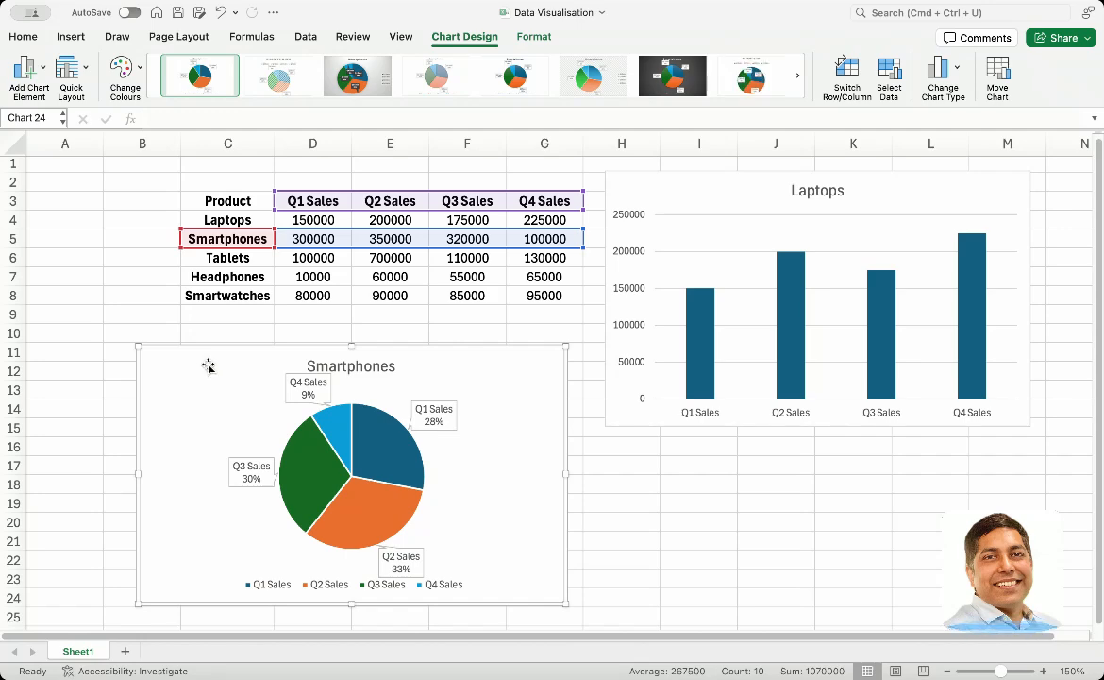
pyautogui.press('Delete')
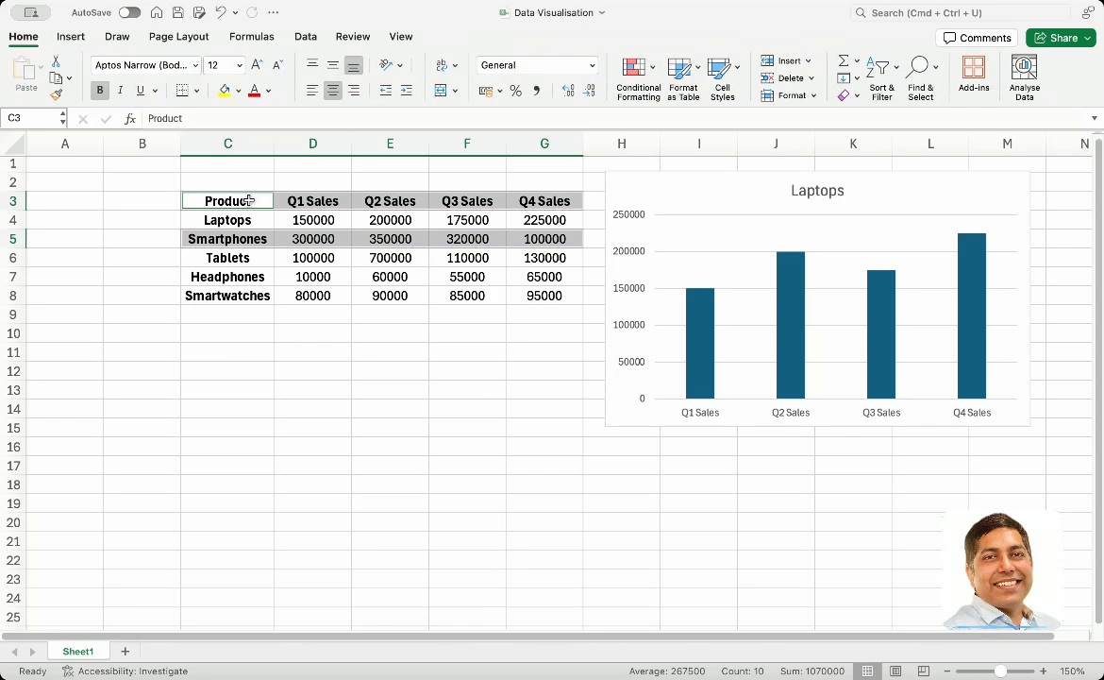
pyautogui.click(227, 201)
pyautogui.moveTo(227, 202); pyautogui.dragTo(296, 270)
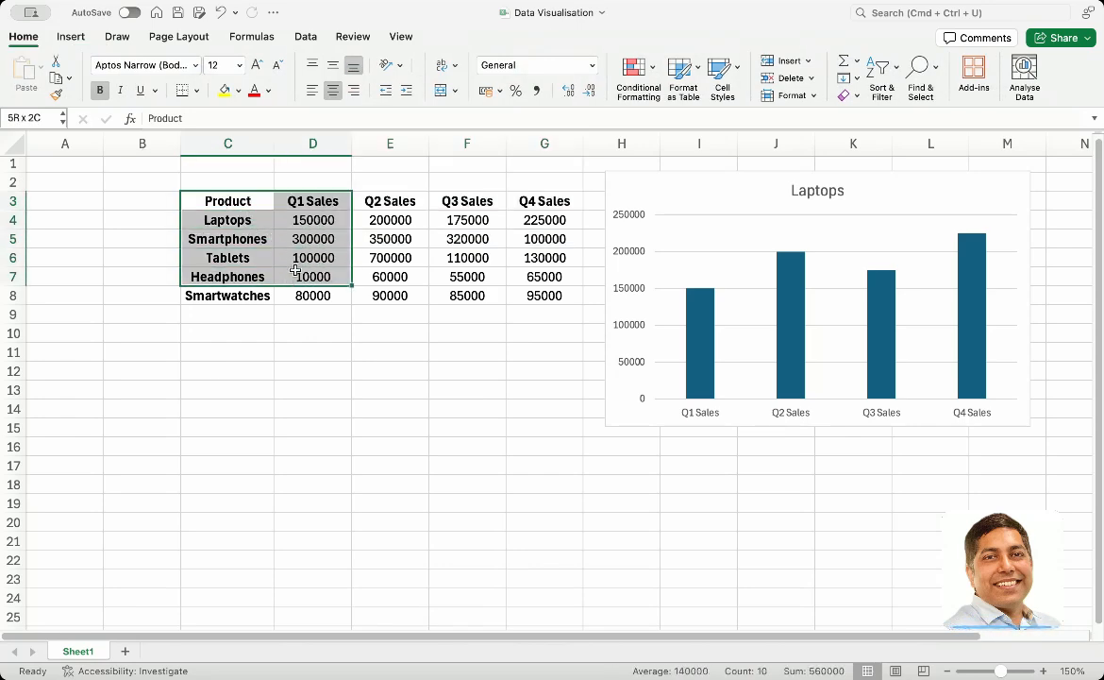
pyautogui.click(253, 295)
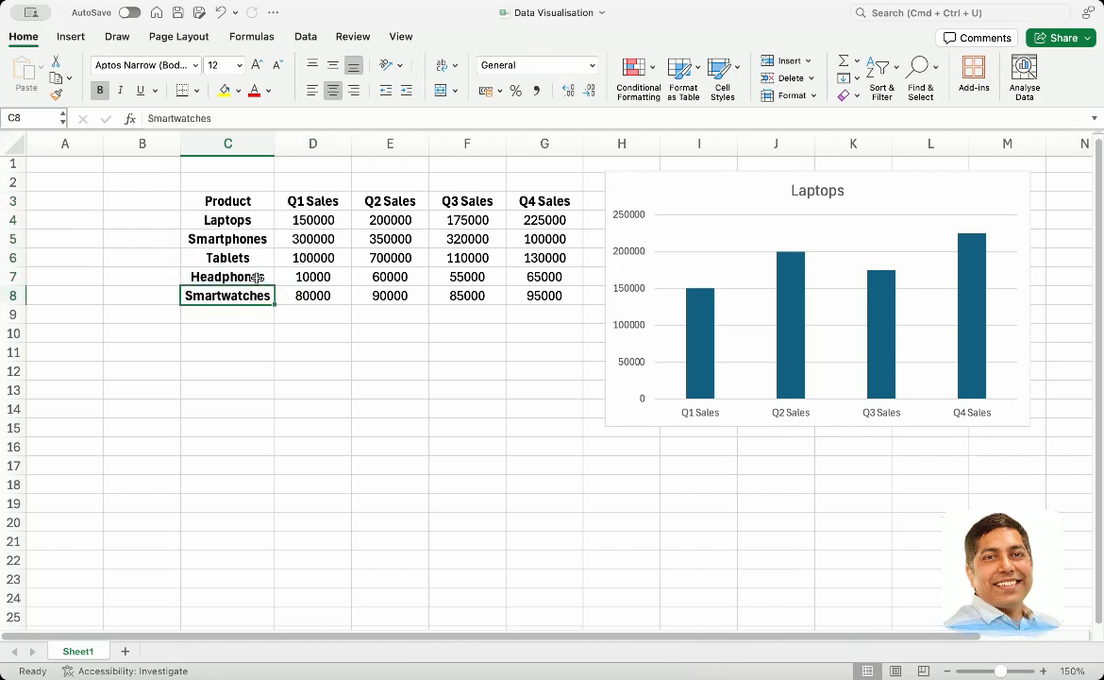
# Replace the Headphones product name in cell C7 with Smartwatches Men
pyautogui.click(255, 276)
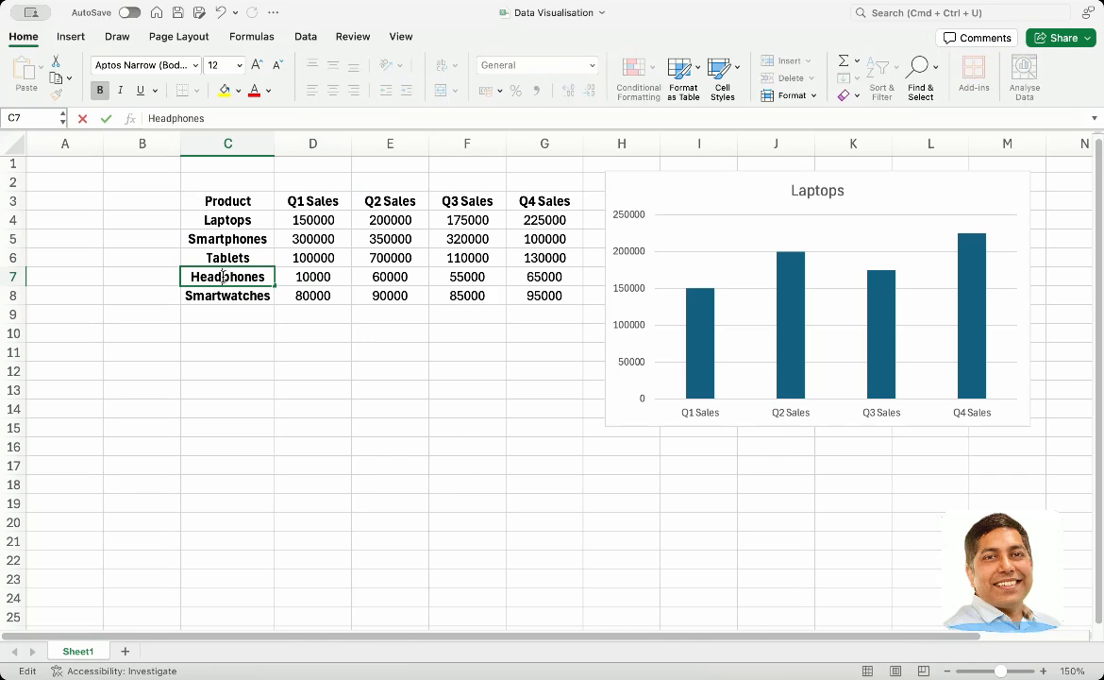
pyautogui.doubleClick(223, 277)
pyautogui.write('Sma')
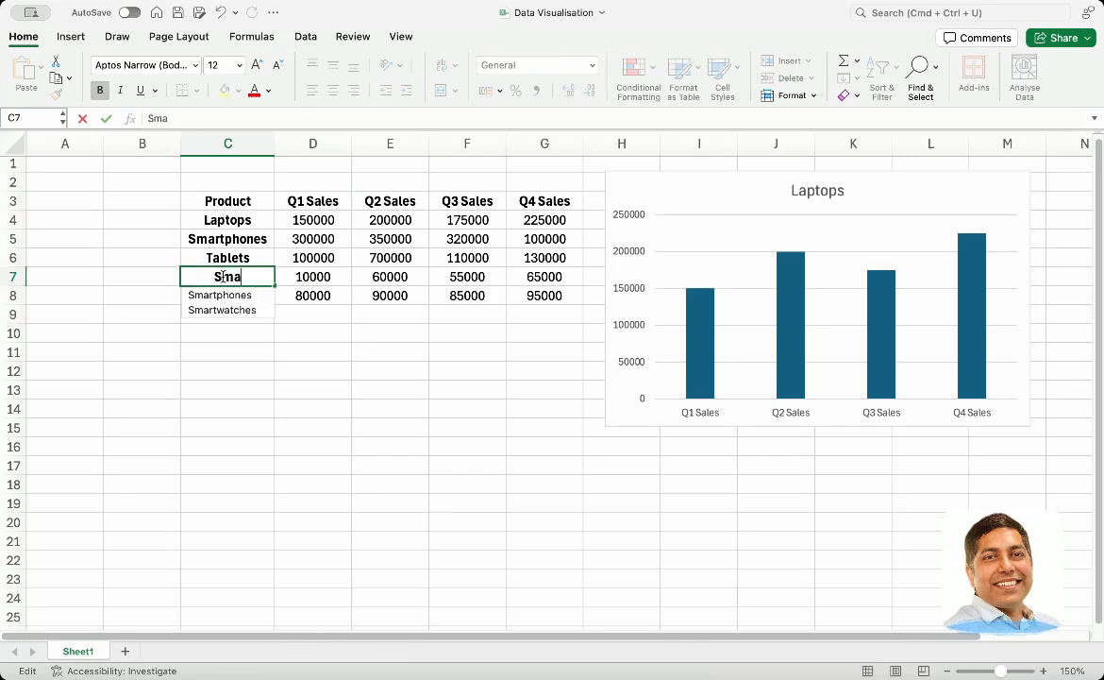
pyautogui.write('rtwatches')
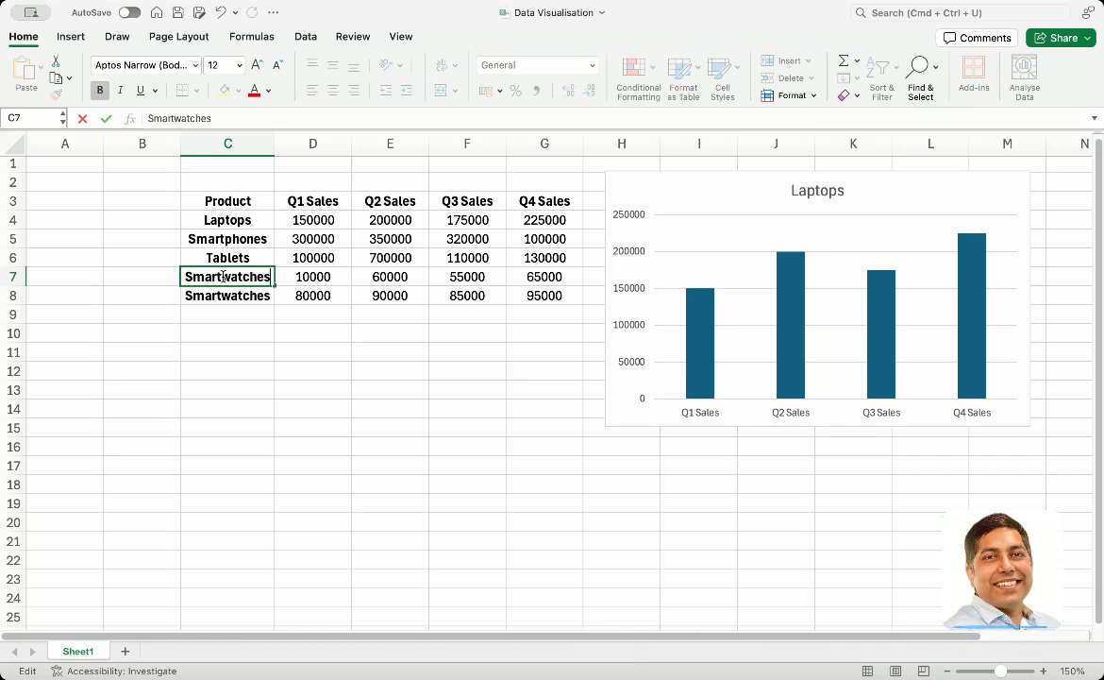
pyautogui.write(' Men')
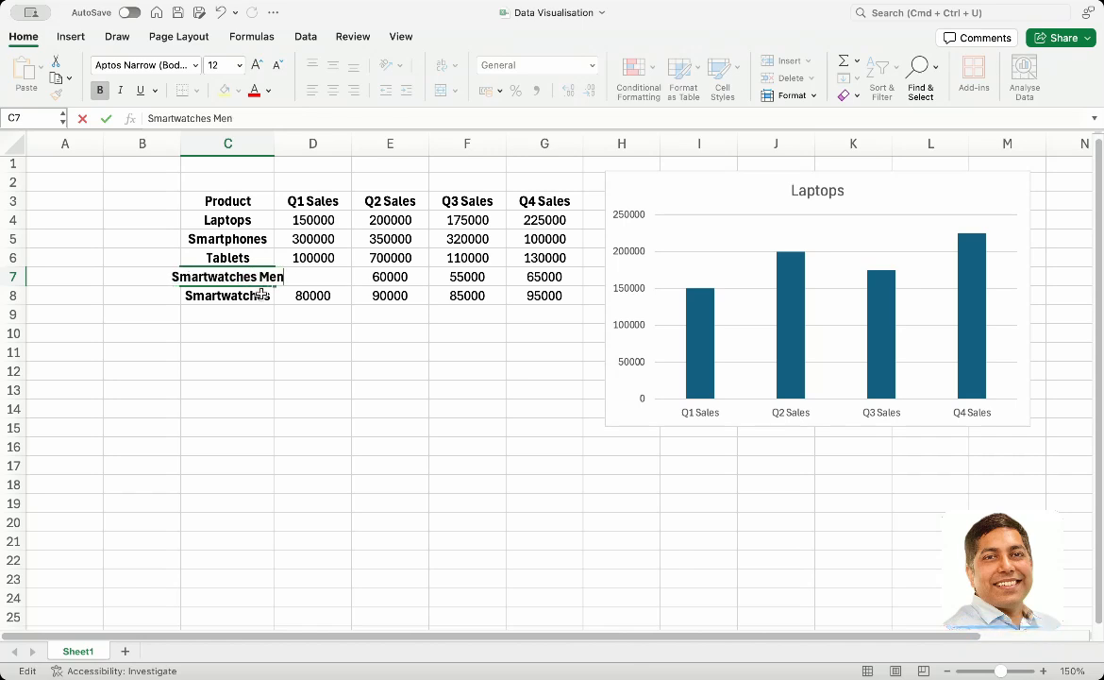
# Rename the product in cell C8 as Smartwatches Women and autofit column C to the longer names
pyautogui.click(261, 295)
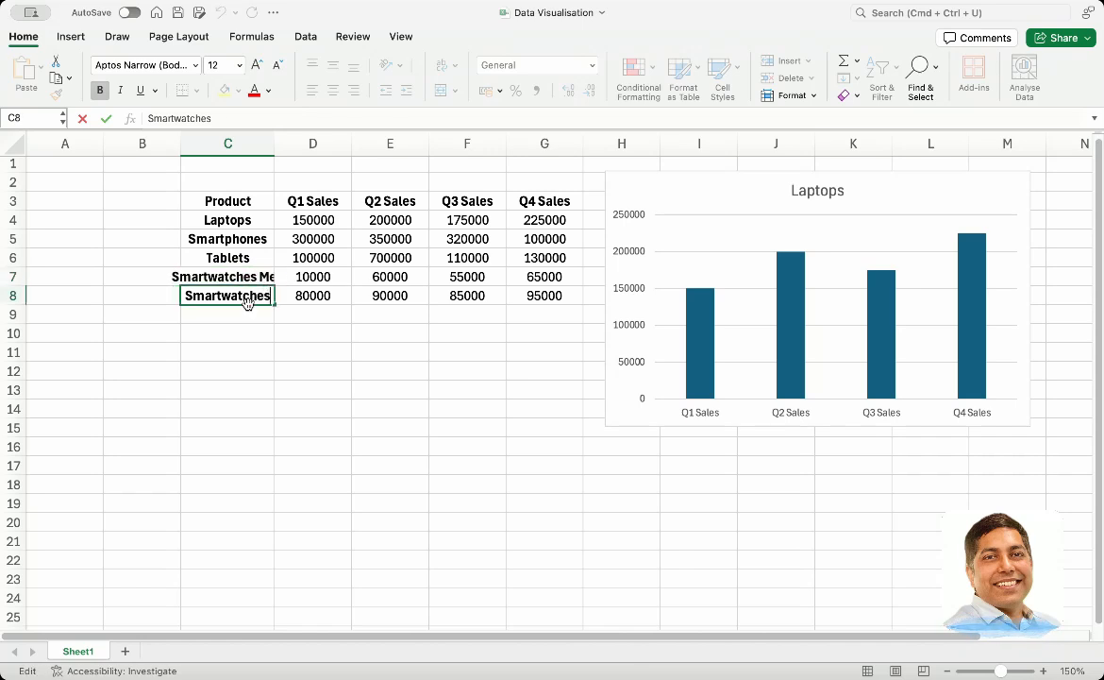
pyautogui.write('Women')
pyautogui.press('Return')
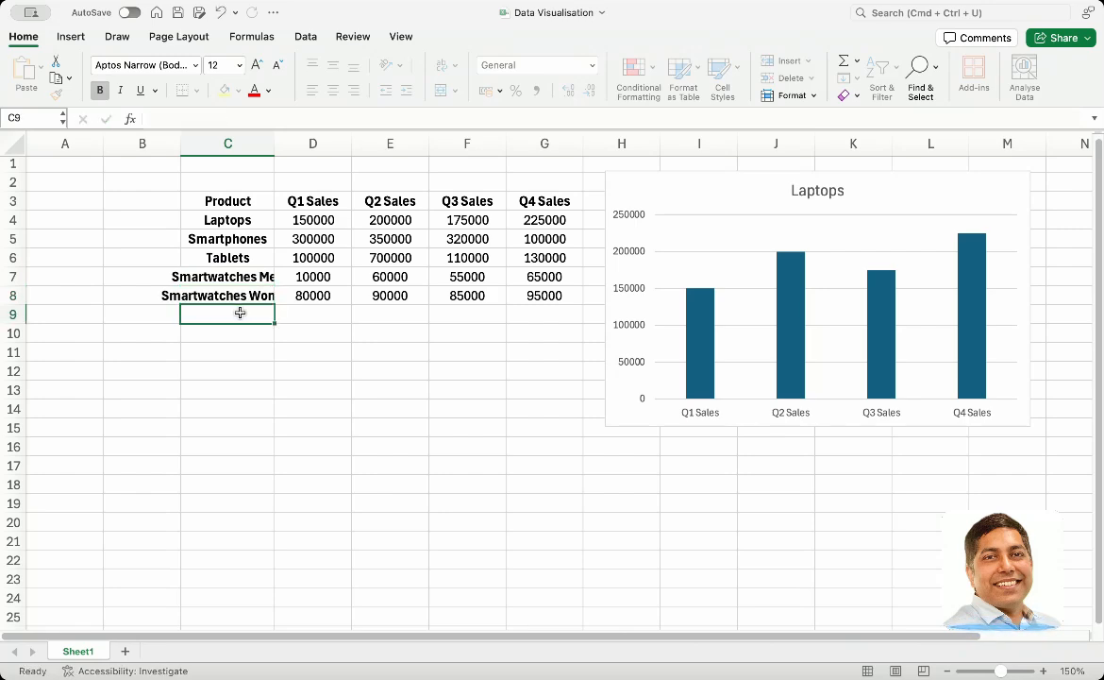
pyautogui.doubleClick(274, 143)
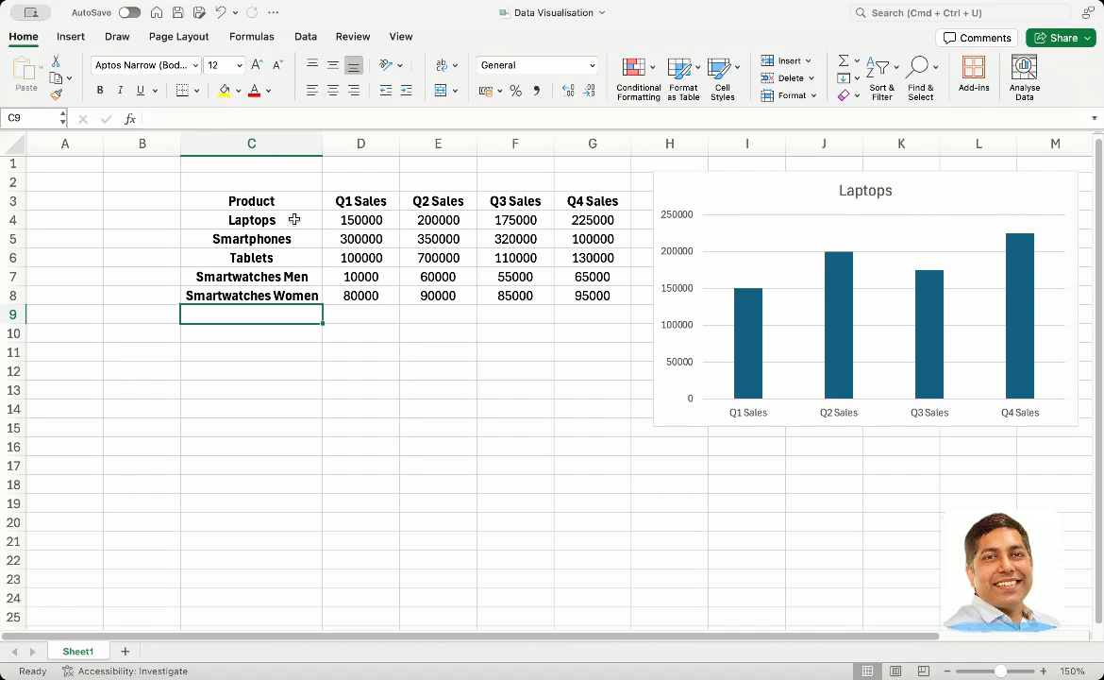
# Insert a 2D Pie of Pie chart from the product names and Q1 Sales (C3:D8) and move it below the table
pyautogui.moveTo(273, 201); pyautogui.dragTo(333, 288)
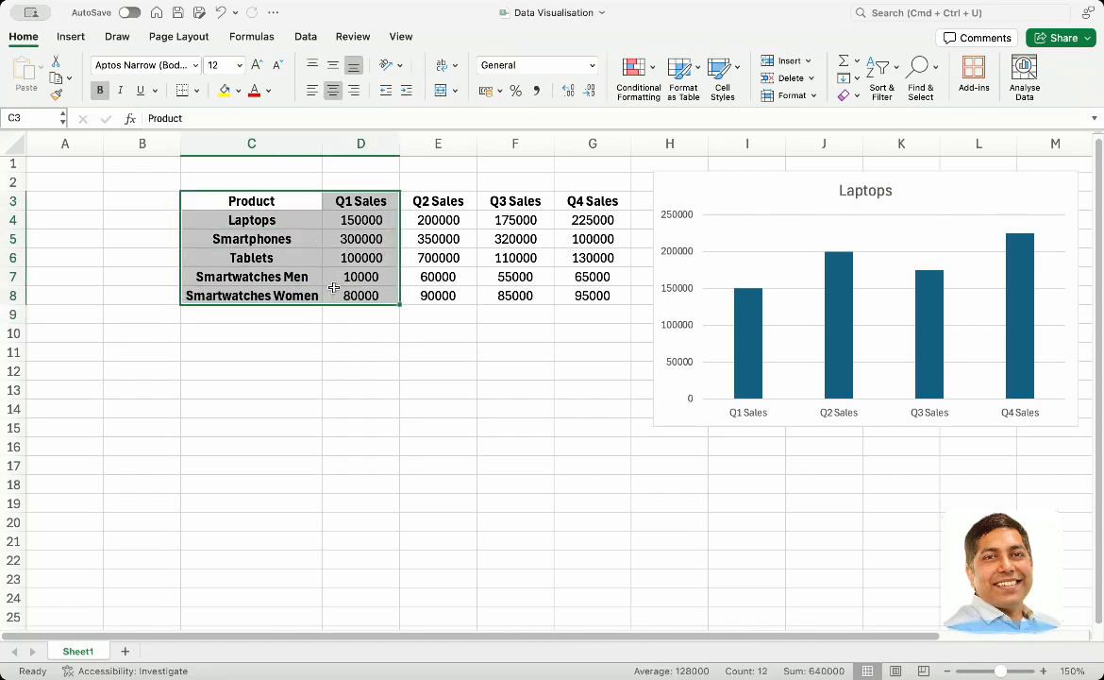
pyautogui.click(72, 38)
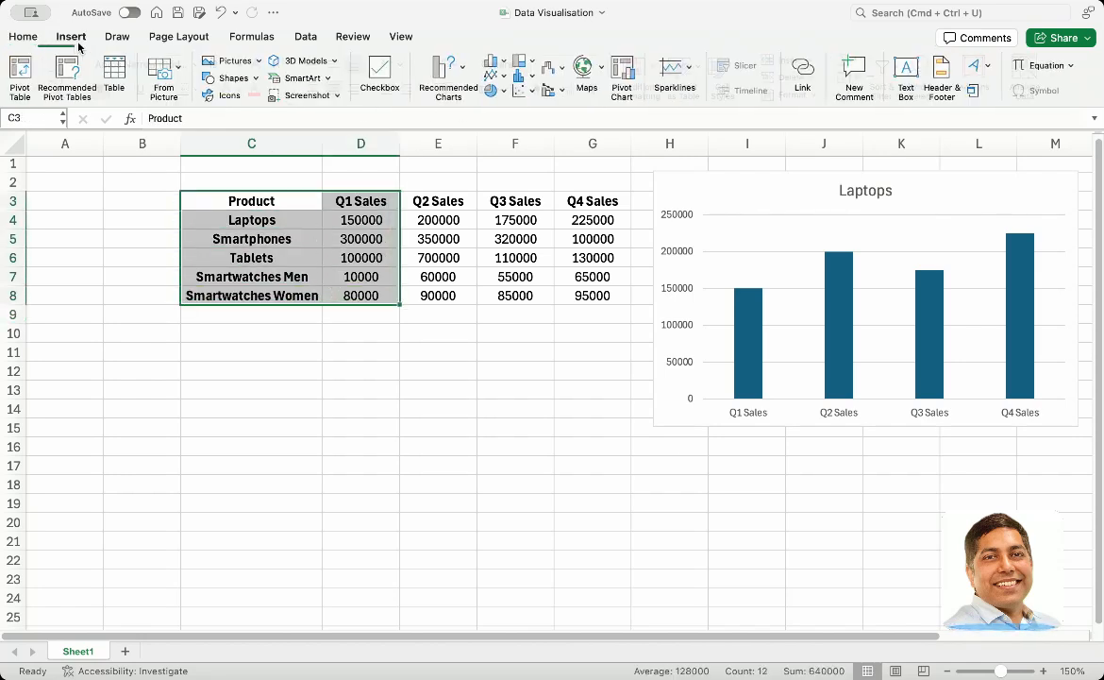
pyautogui.click(494, 91)
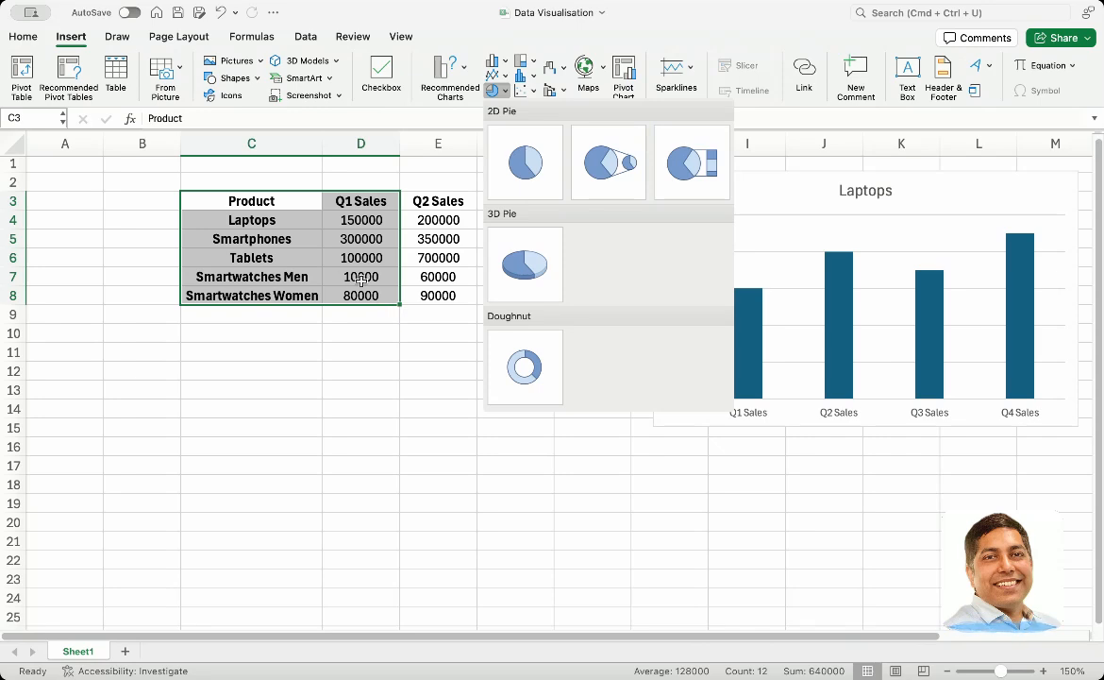
pyautogui.click(607, 160)
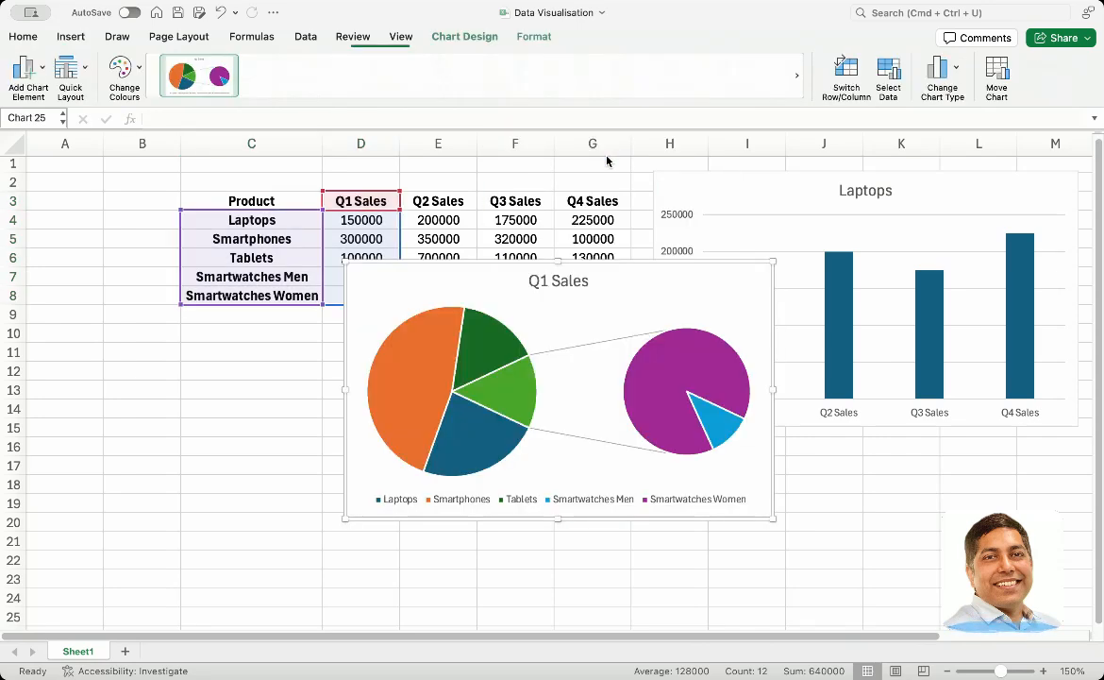
pyautogui.moveTo(477, 280); pyautogui.dragTo(314, 350)
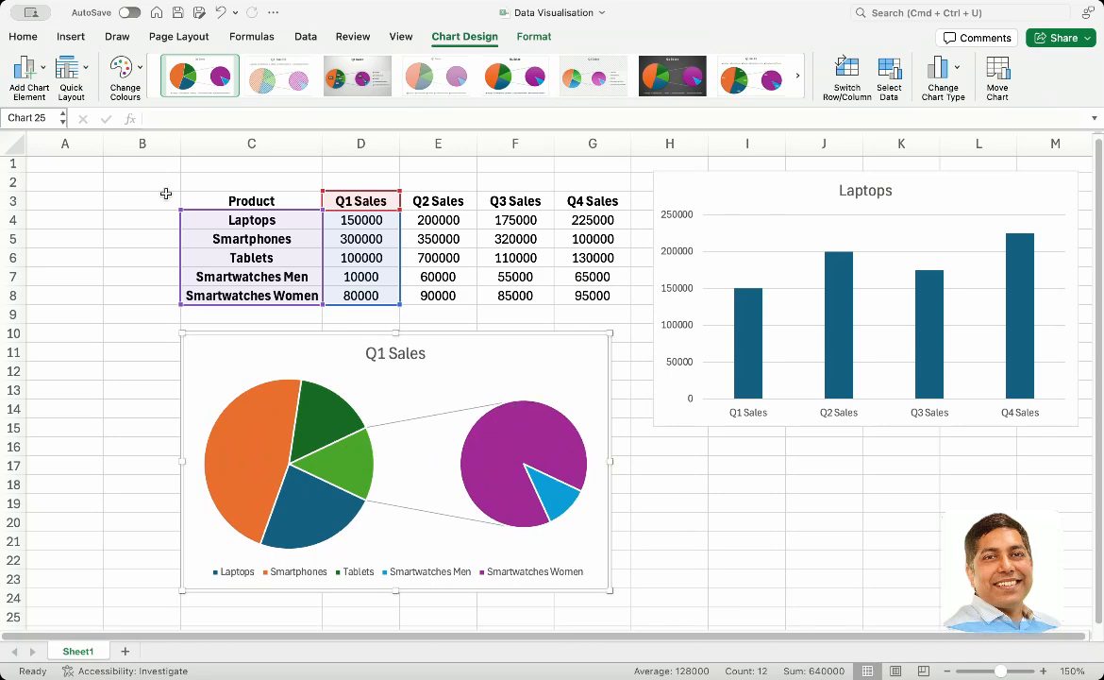
# Add Outside End data labels to the Q1 Sales Pie of Pie chart and switch them to Data Callout
pyautogui.click(48, 74)
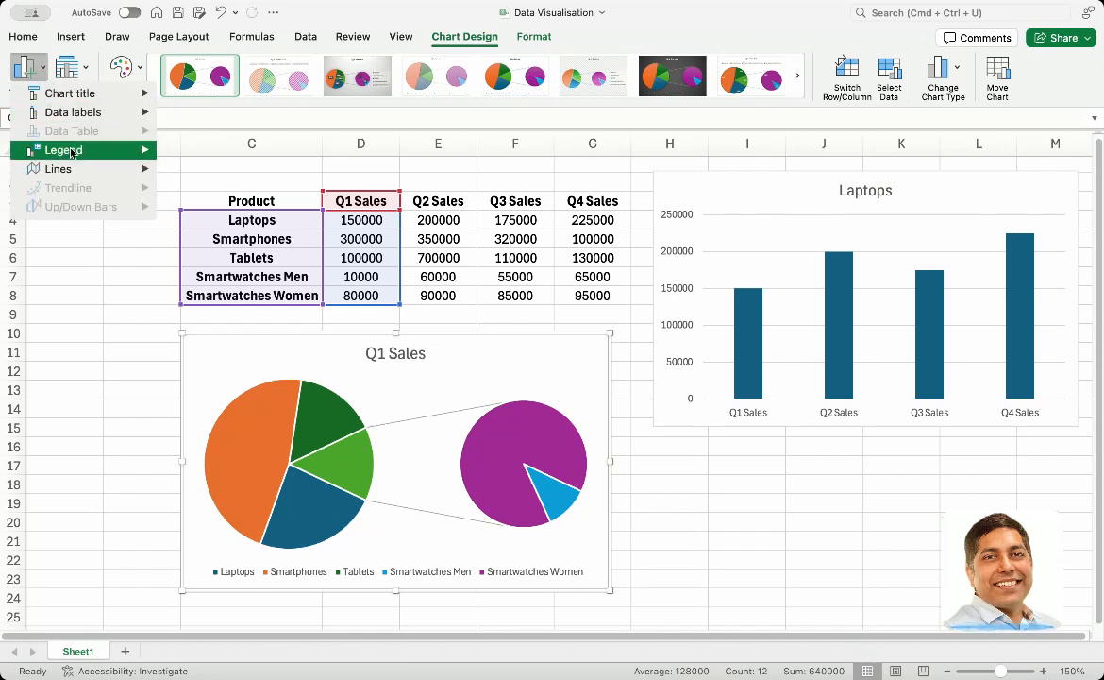
pyautogui.moveTo(137, 112)
pyautogui.click(236, 206)
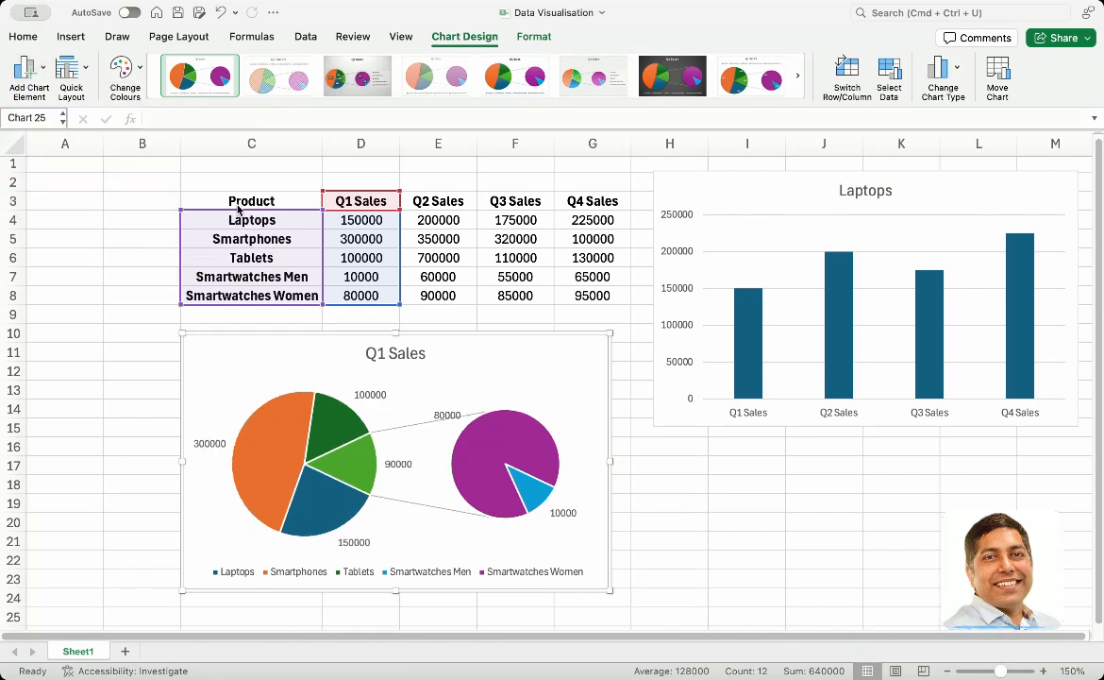
pyautogui.click(40, 76)
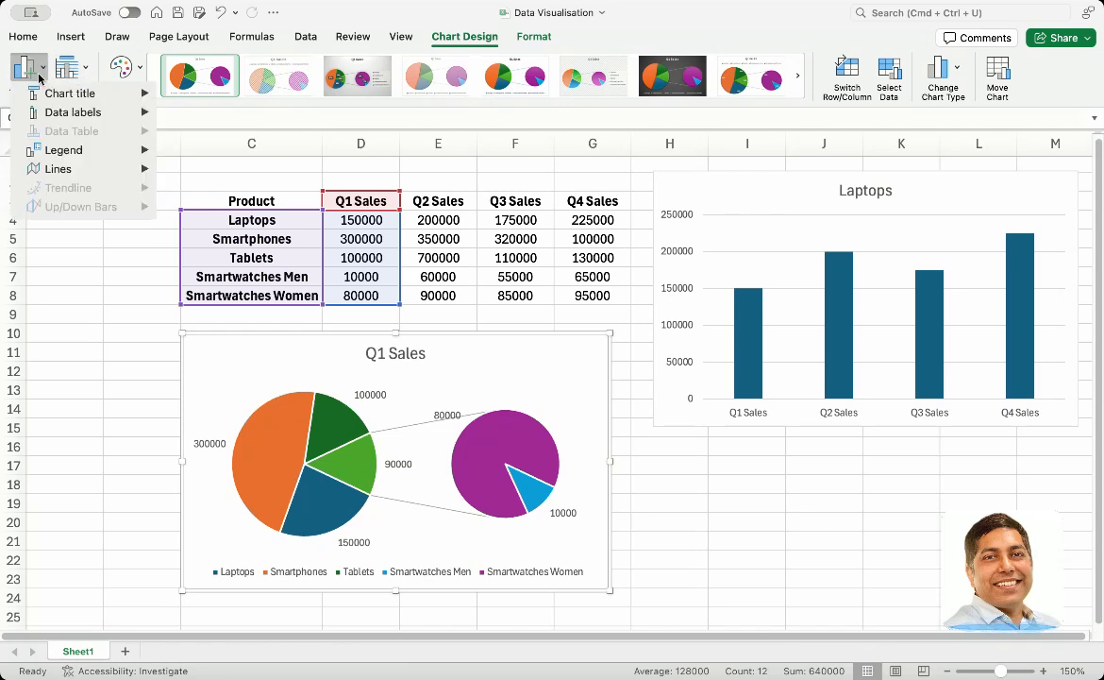
pyautogui.moveTo(90, 112)
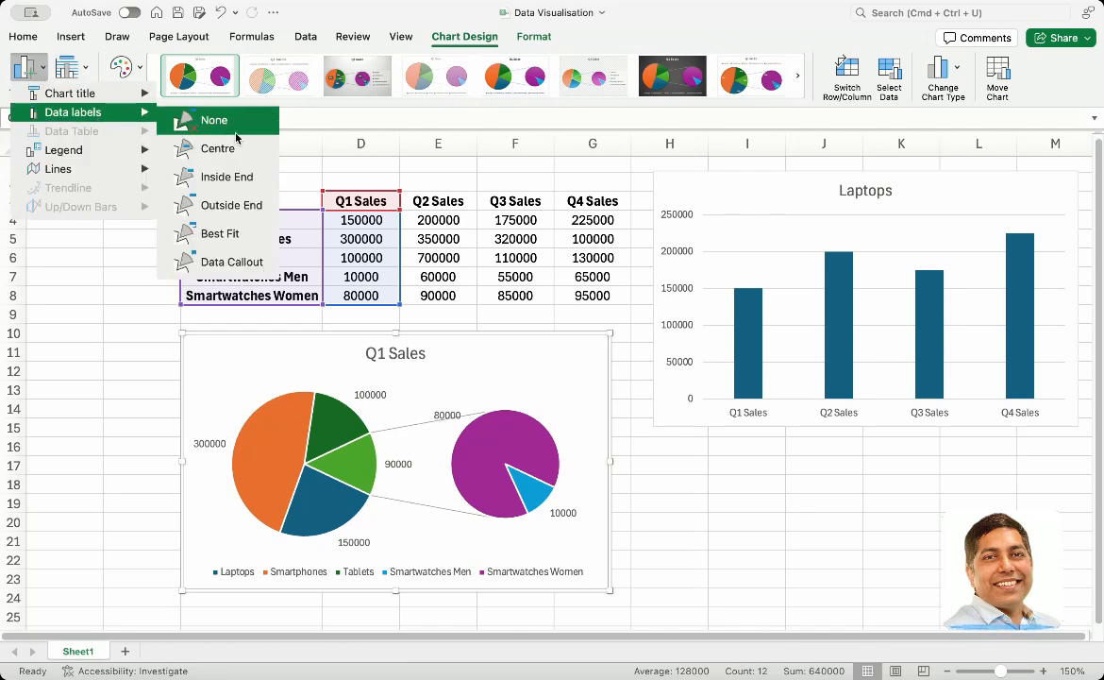
pyautogui.click(217, 257)
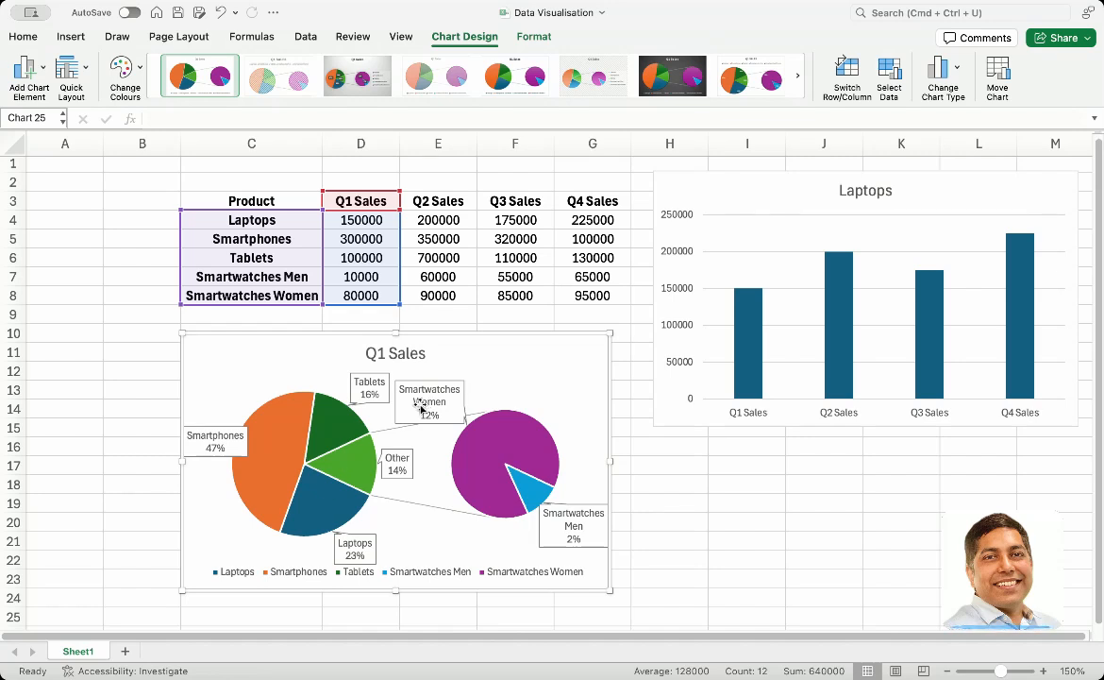
pyautogui.click(326, 472)
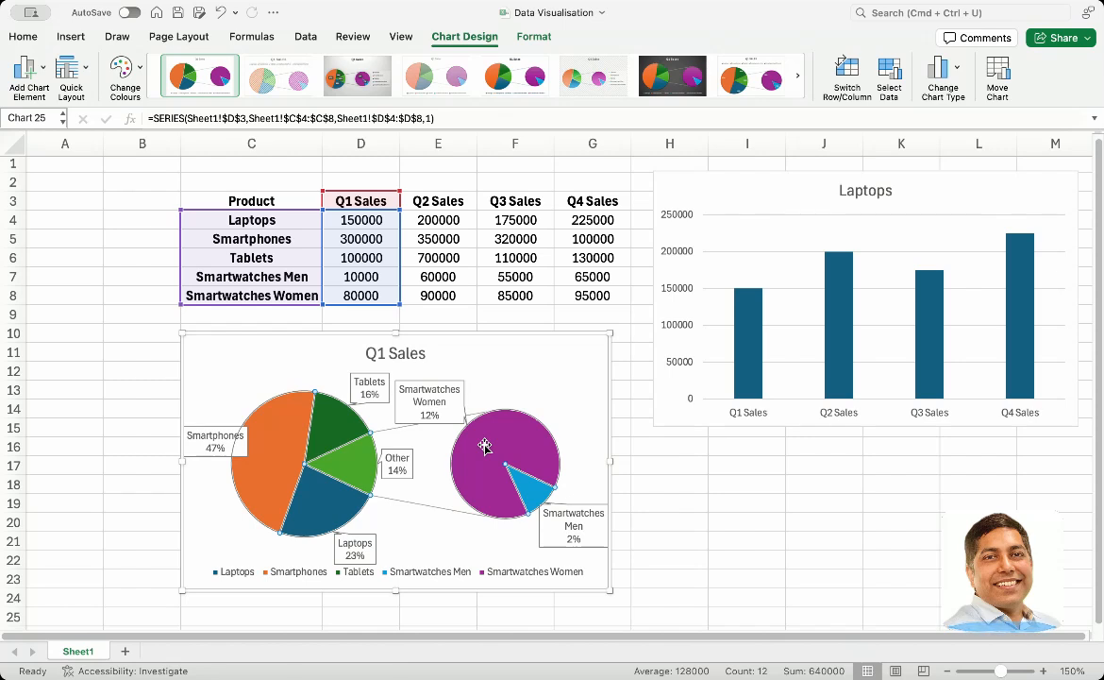
pyautogui.click(503, 381)
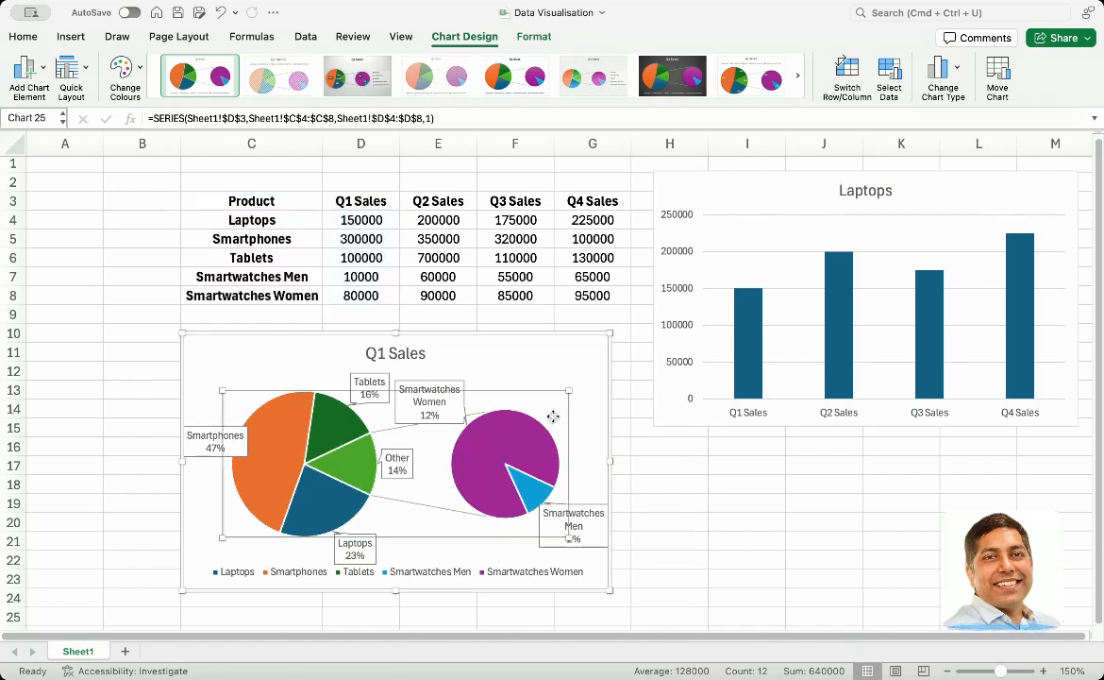
pyautogui.click(447, 404)
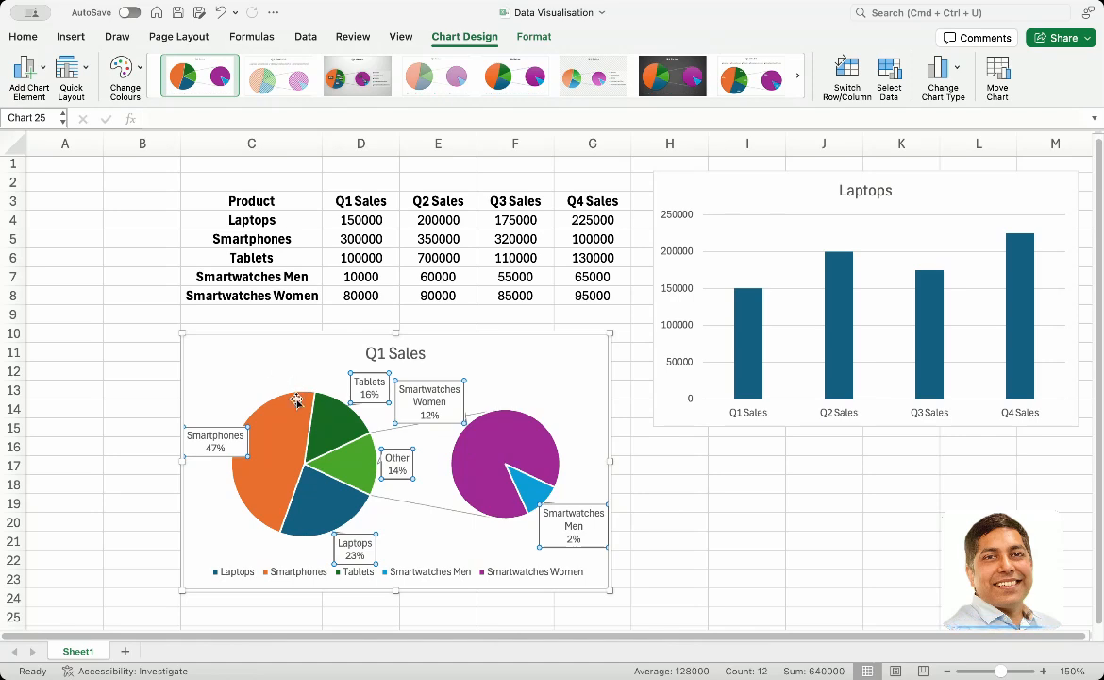
# Change the Q1 Sales Pie of Pie chart to a 2D Bar of Pie chart
pyautogui.click(340, 429)
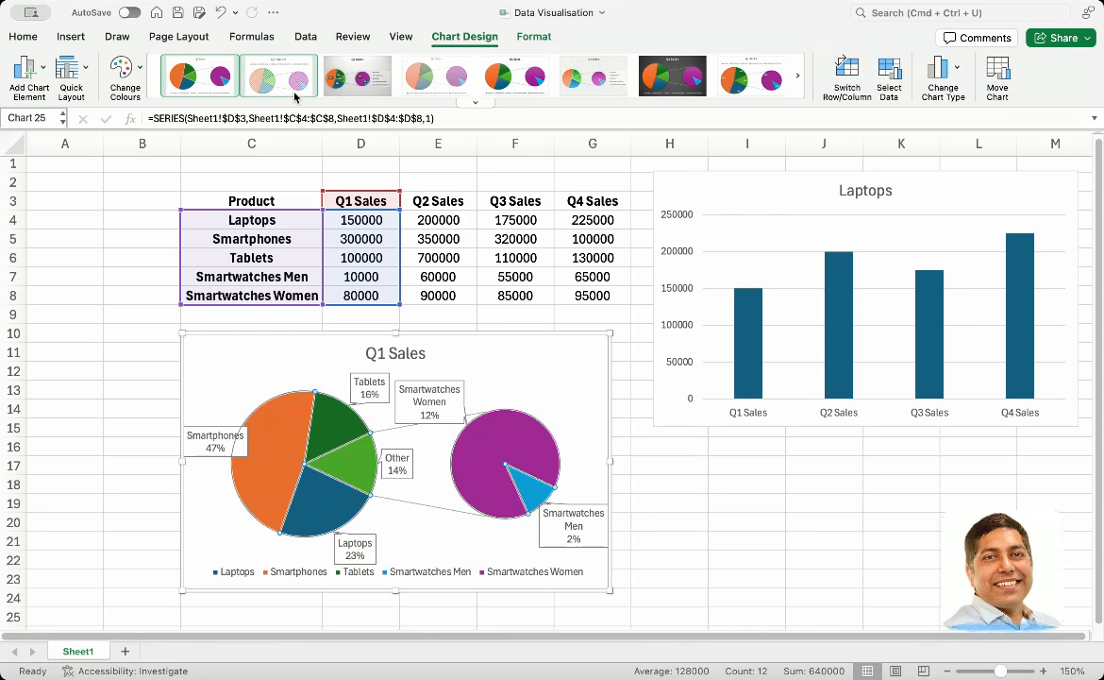
pyautogui.click(60, 37)
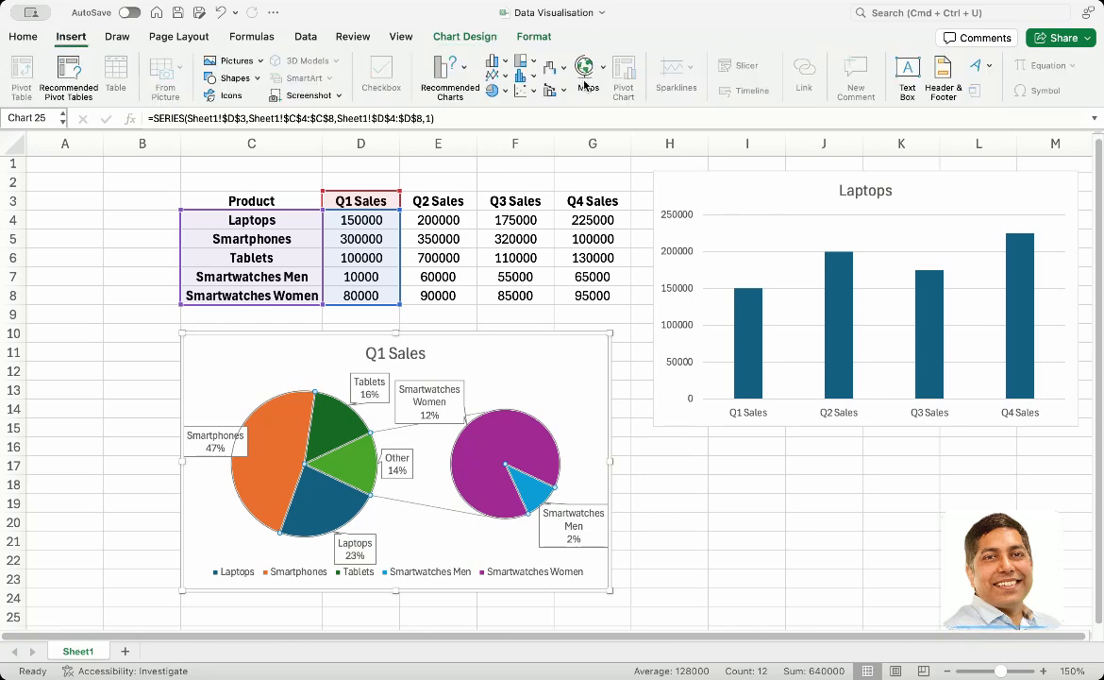
pyautogui.click(504, 91)
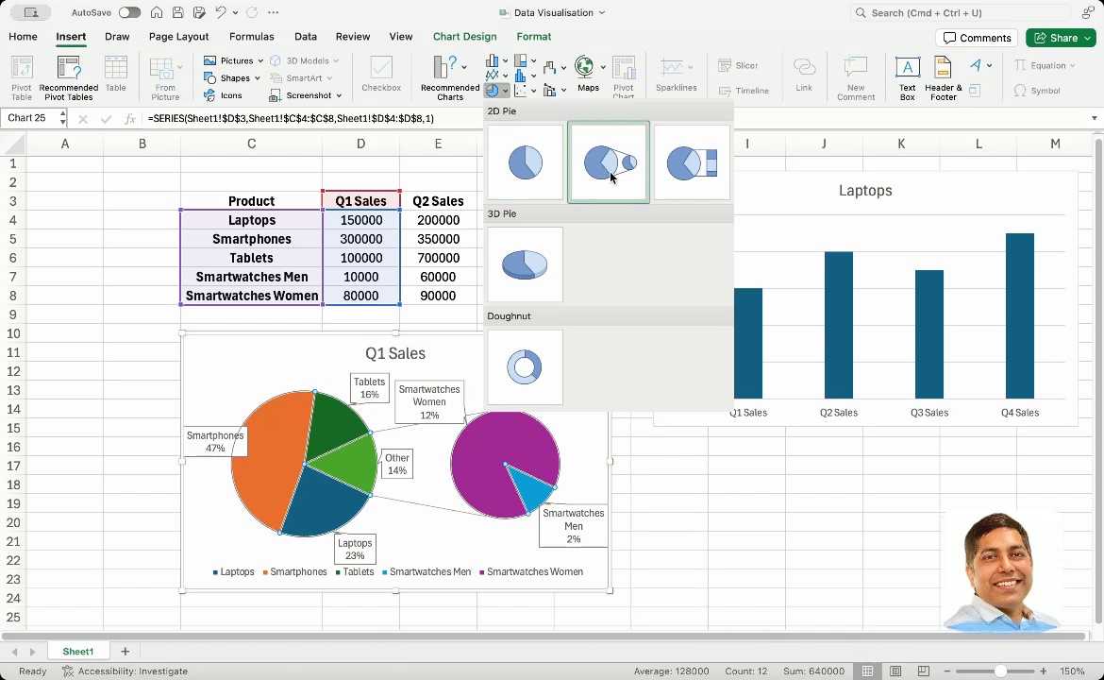
pyautogui.click(679, 173)
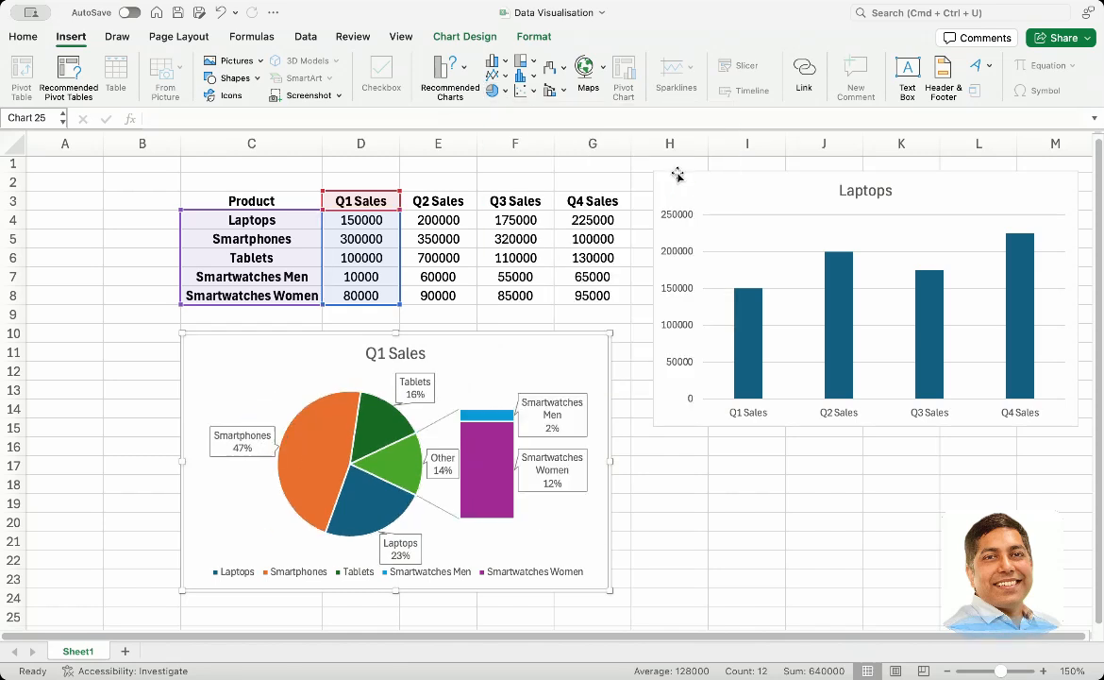
pyautogui.click(506, 90)
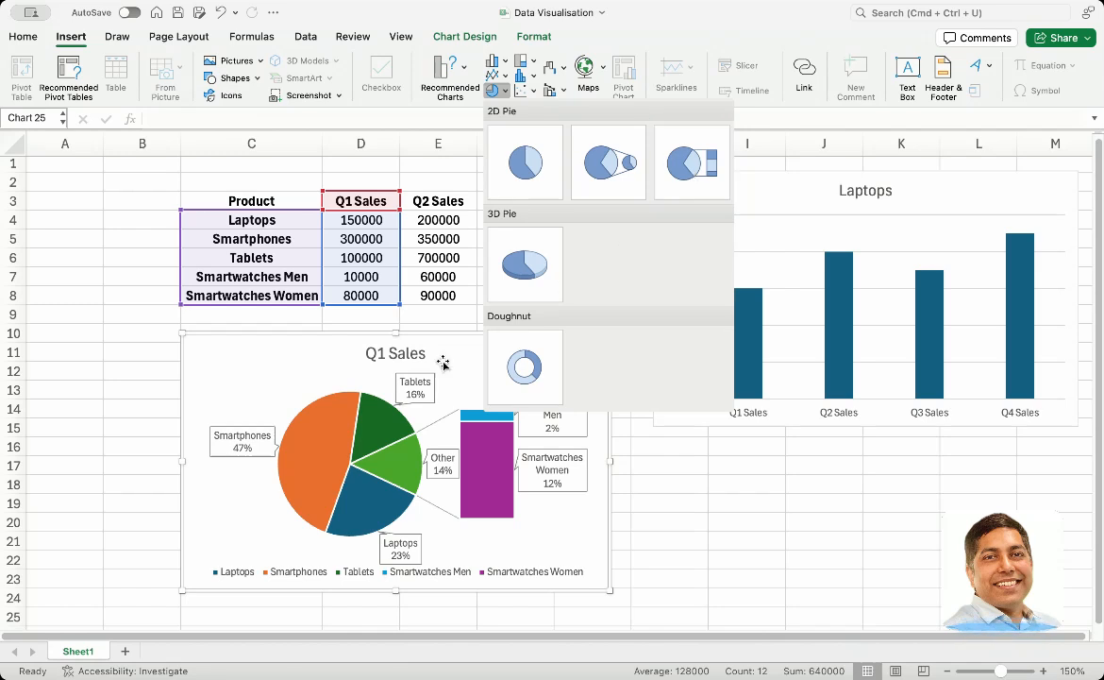
pyautogui.click(304, 351)
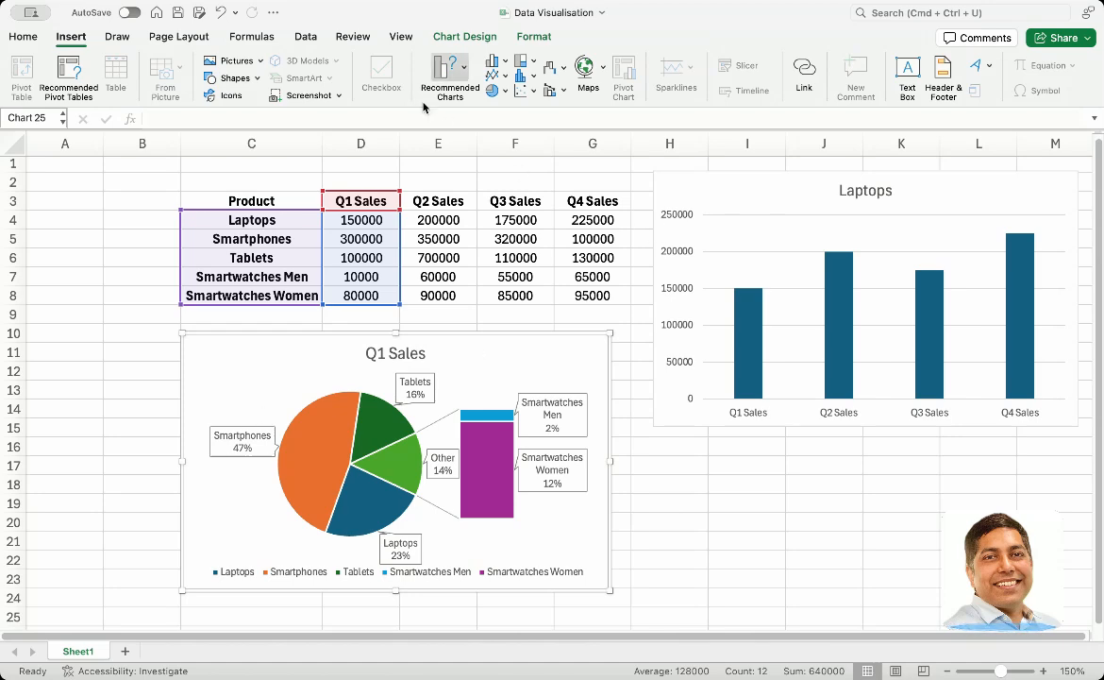
pyautogui.click(504, 91)
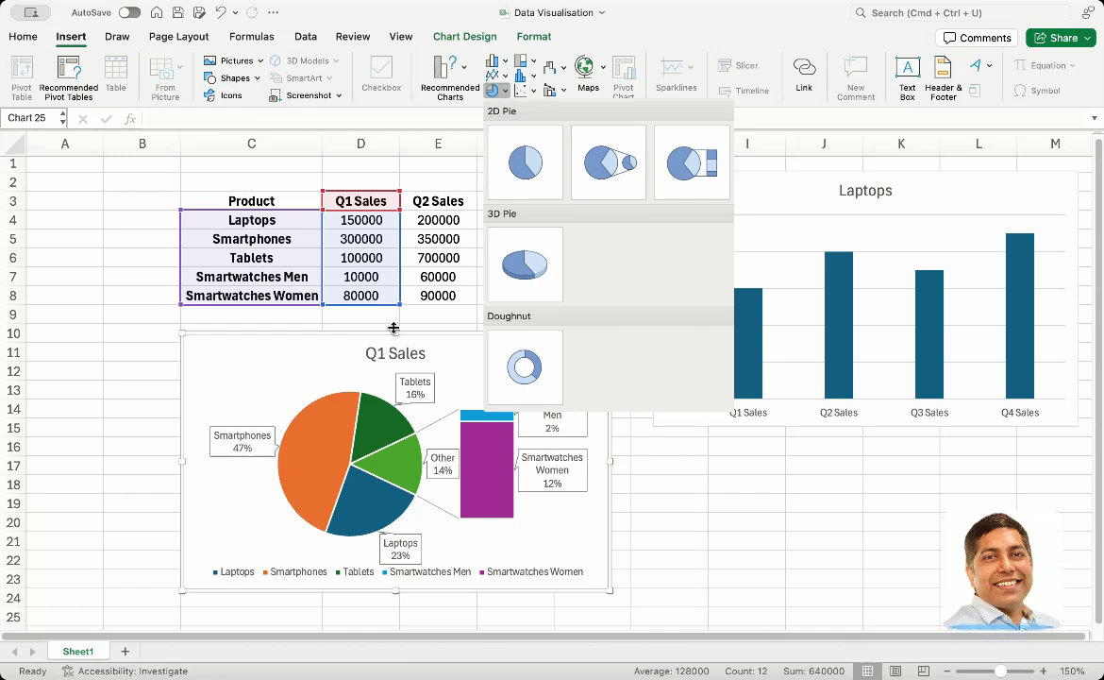
pyautogui.click(343, 356)
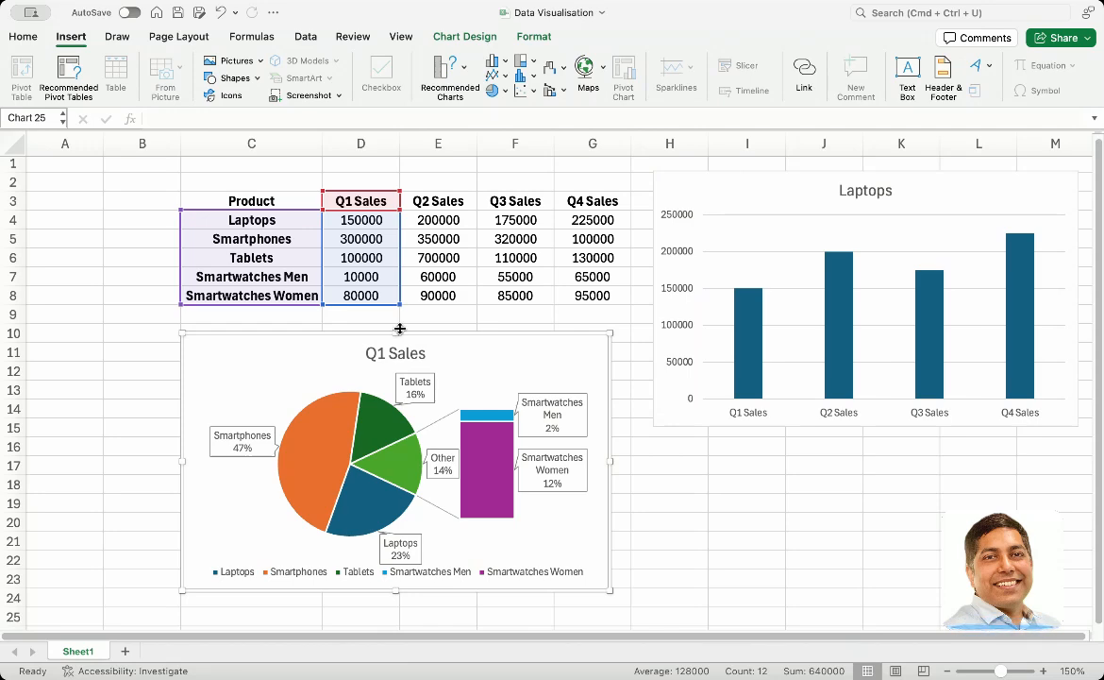
# Delete the Laptops column chart and the Q1 Sales Bar of Pie chart from the sheet
pyautogui.click(715, 234)
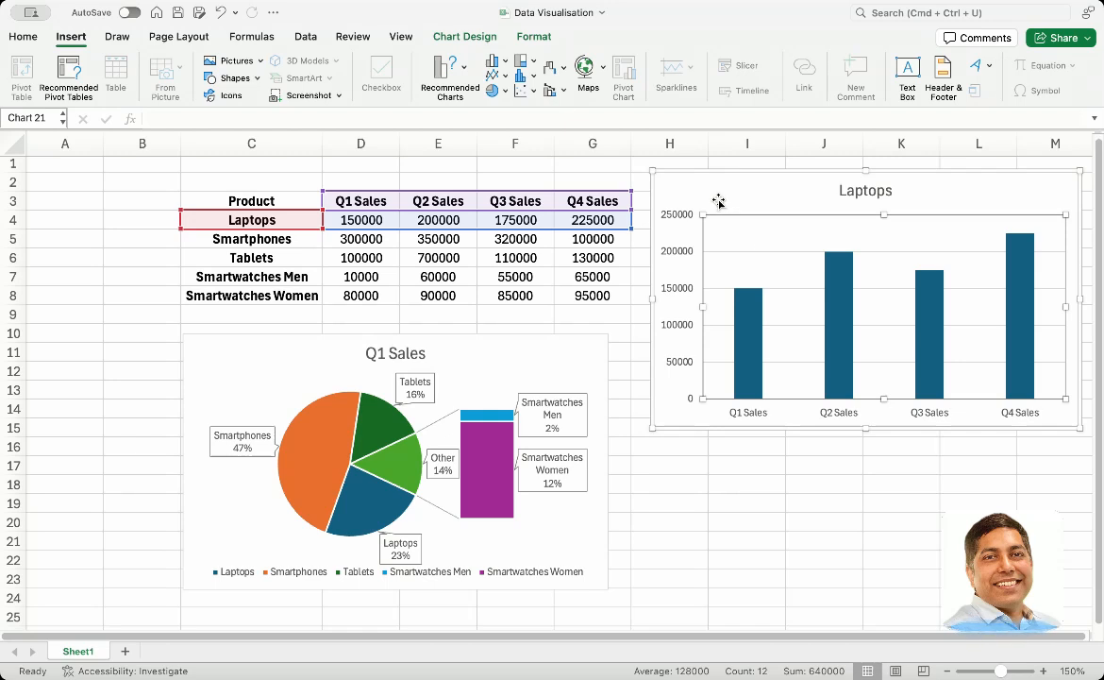
pyautogui.press('Delete')
pyautogui.click(683, 184)
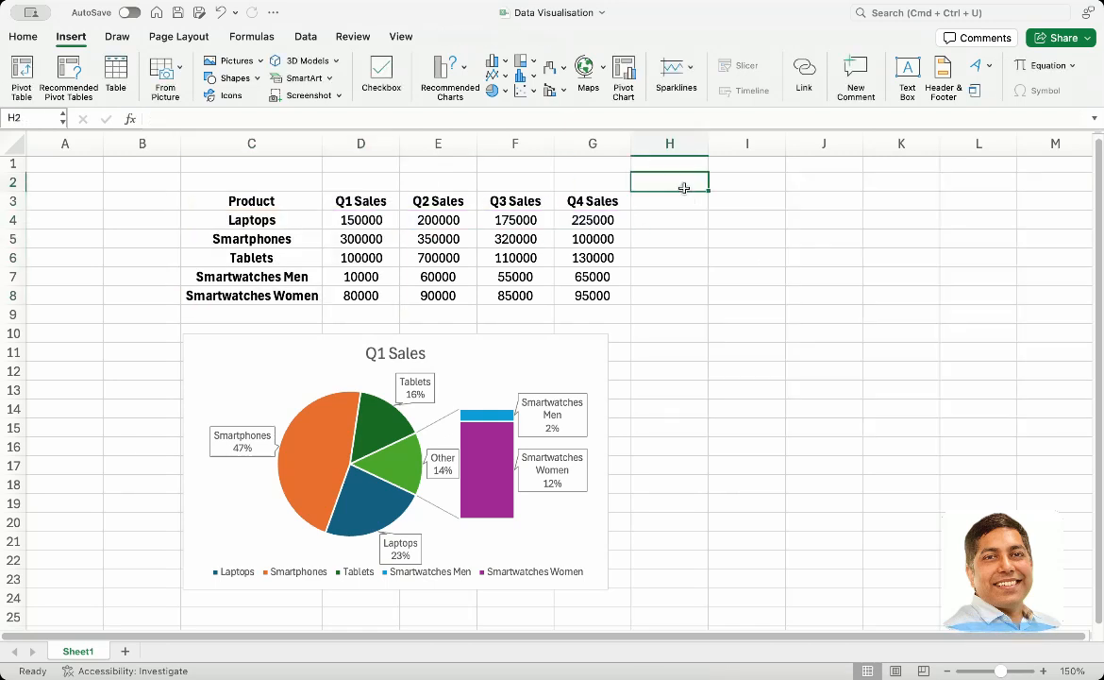
pyautogui.click(509, 383)
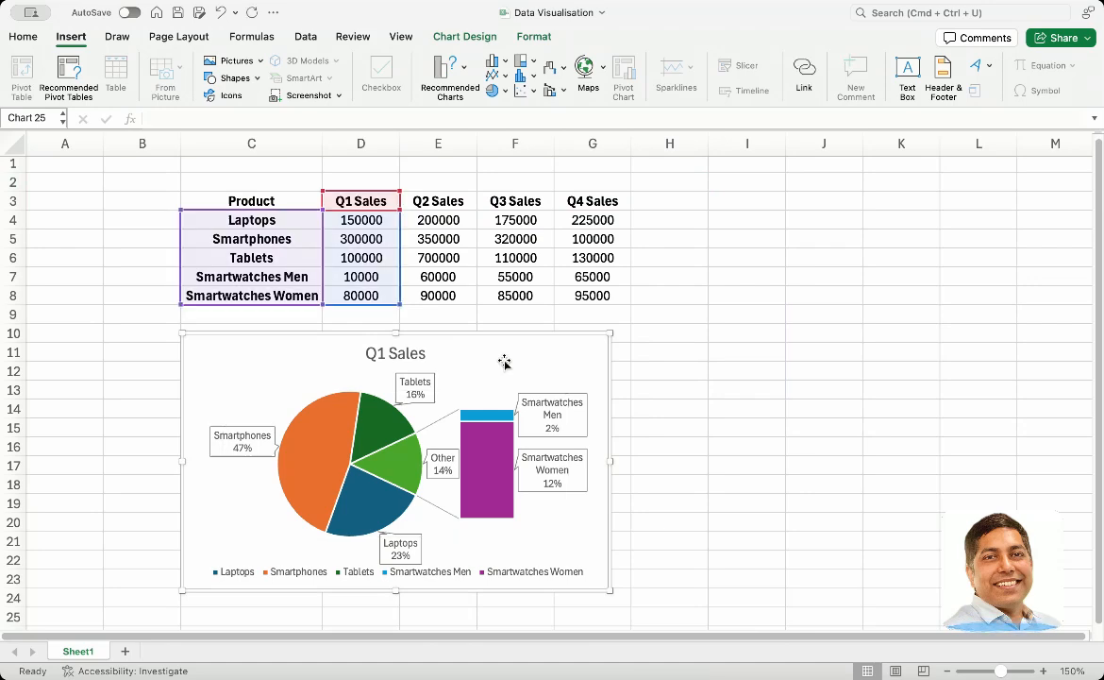
pyautogui.press('Delete')
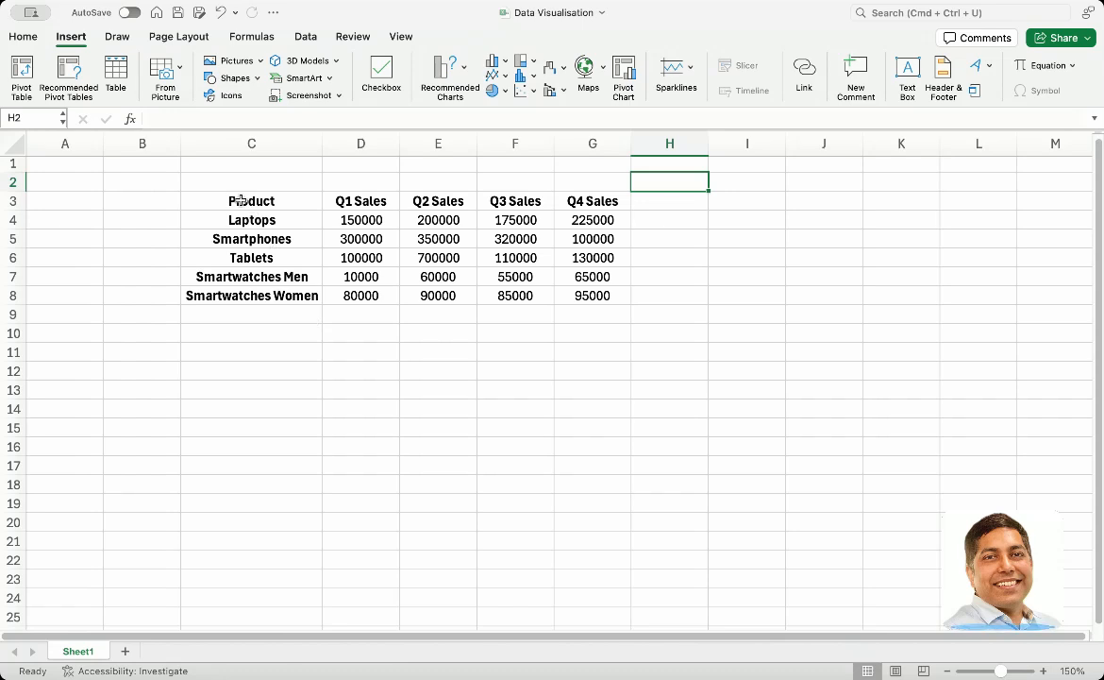
# Insert a basic 2D Pie chart from the product names and Q1 Sales (C3:D8) and move it beside the table
pyautogui.click(236, 201)
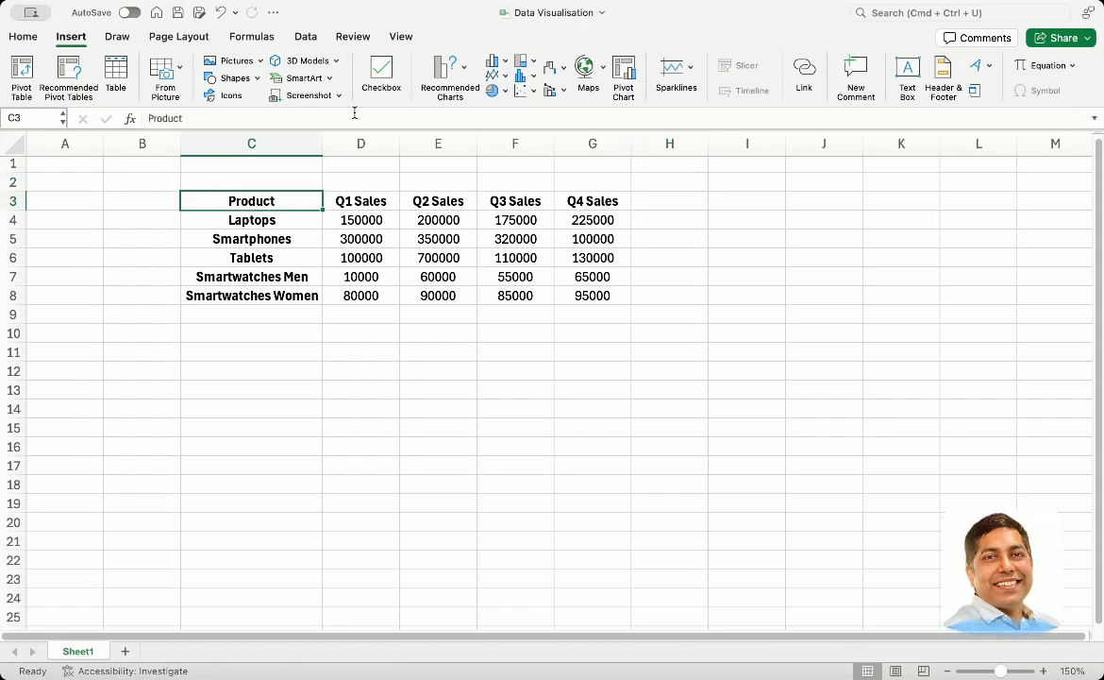
pyautogui.click(493, 89)
pyautogui.click(245, 201)
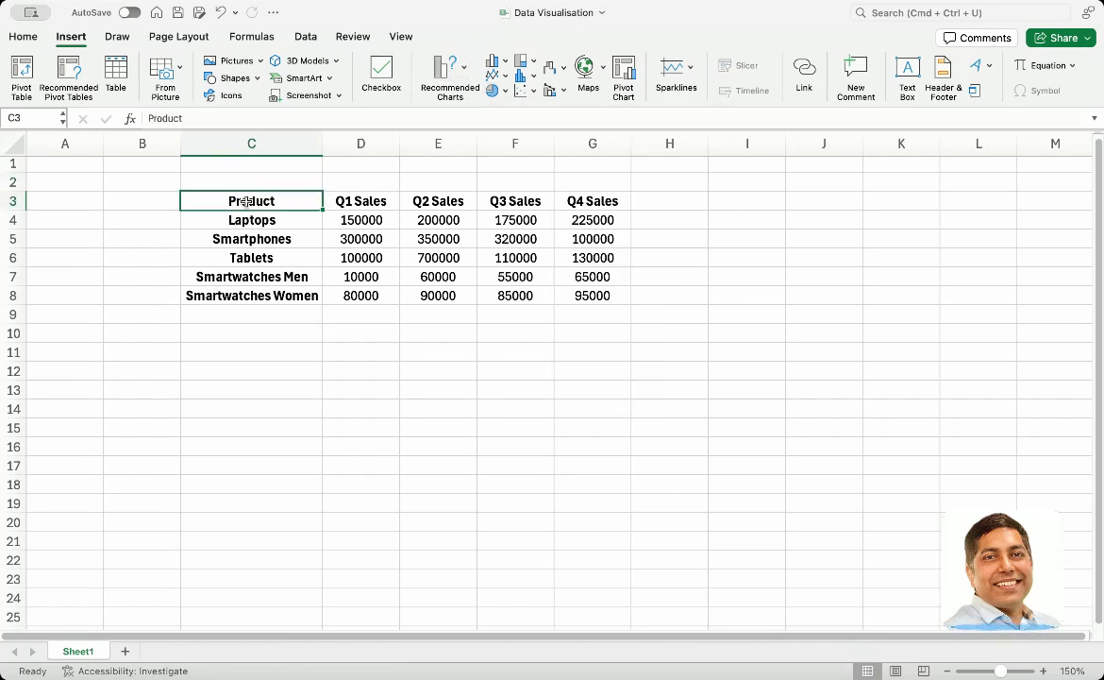
pyautogui.moveTo(239, 201); pyautogui.dragTo(359, 295)
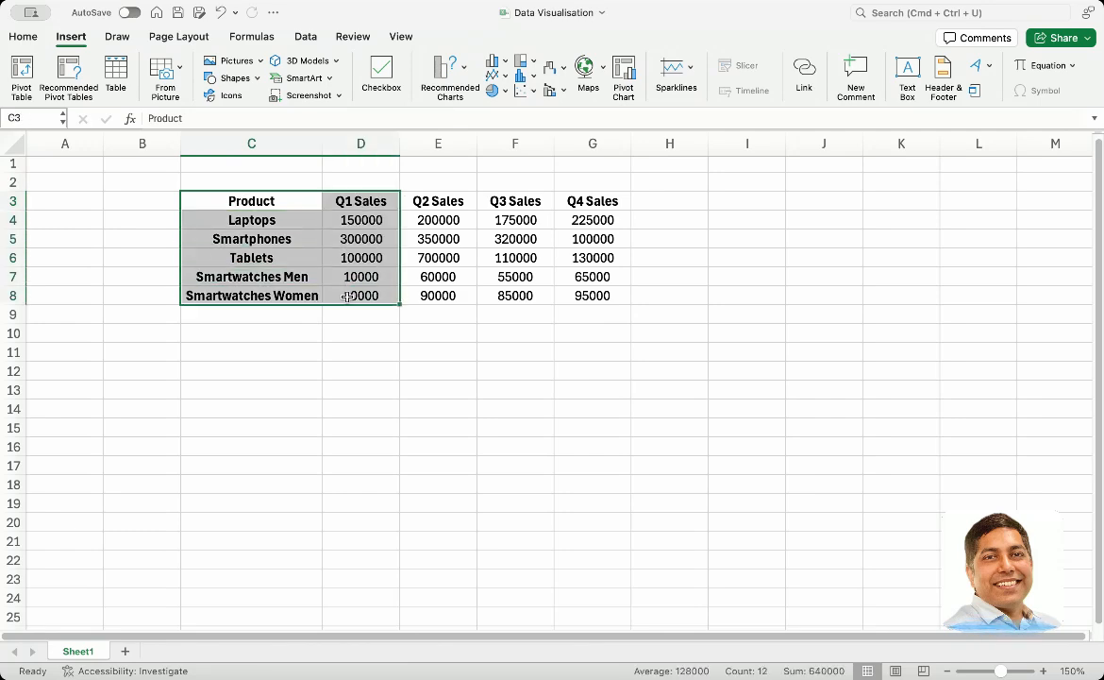
pyautogui.click(495, 91)
pyautogui.click(525, 163)
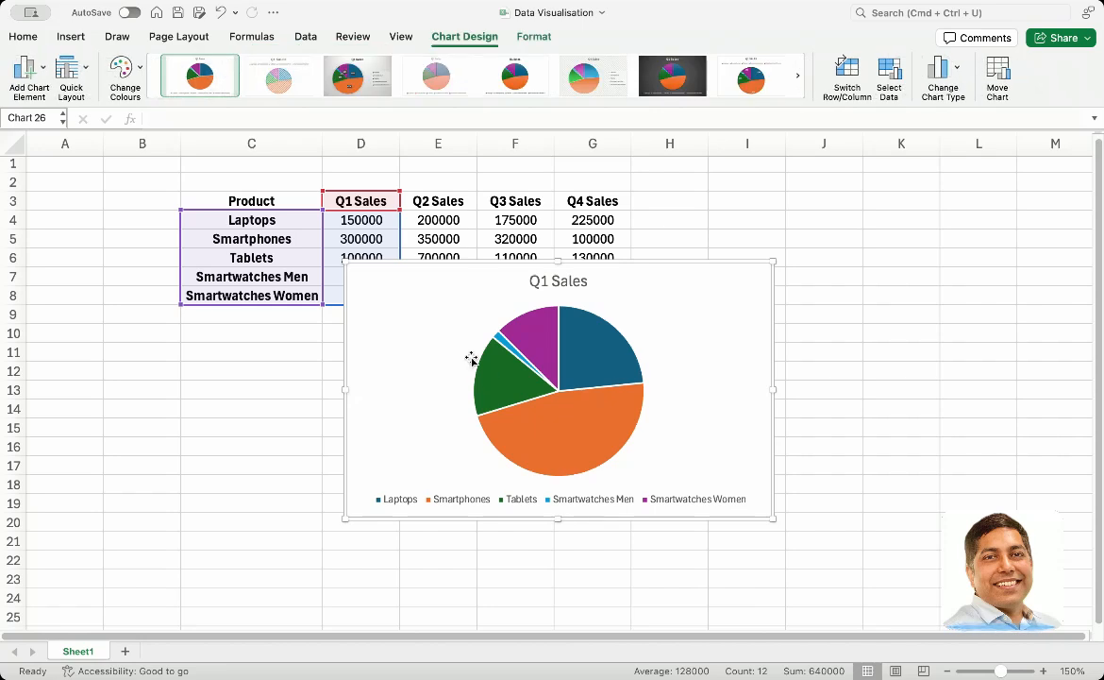
pyautogui.moveTo(473, 360); pyautogui.dragTo(718, 242)
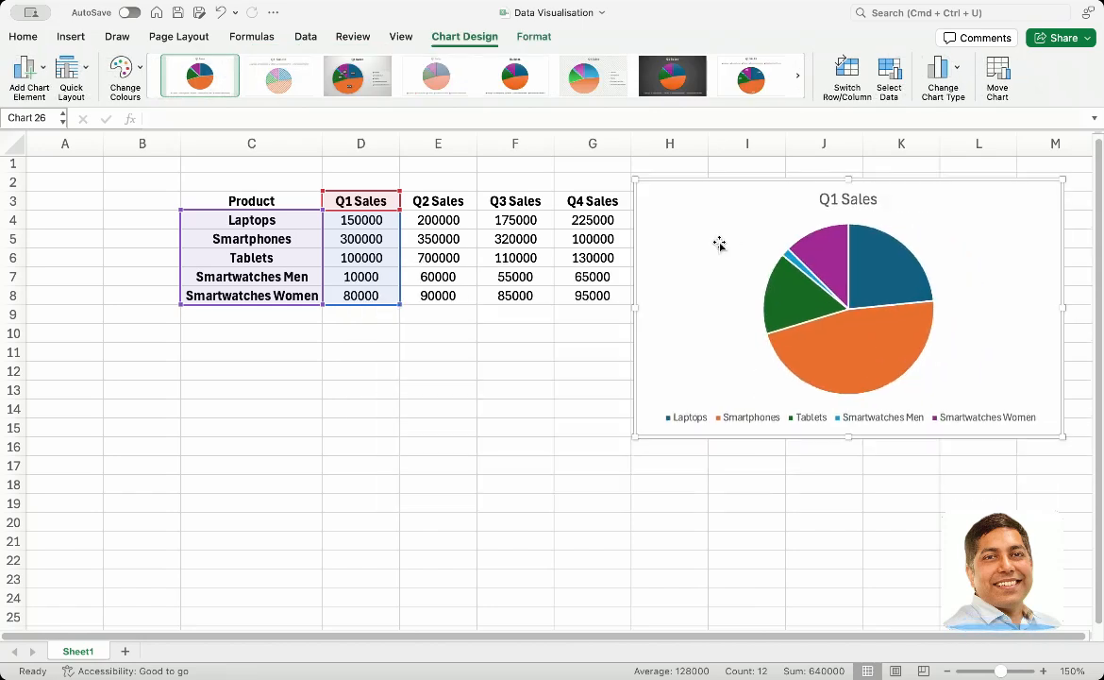
# Add Data Callout labels to the Q1 Sales pie chart
pyautogui.click(30, 81)
pyautogui.moveTo(55, 113)
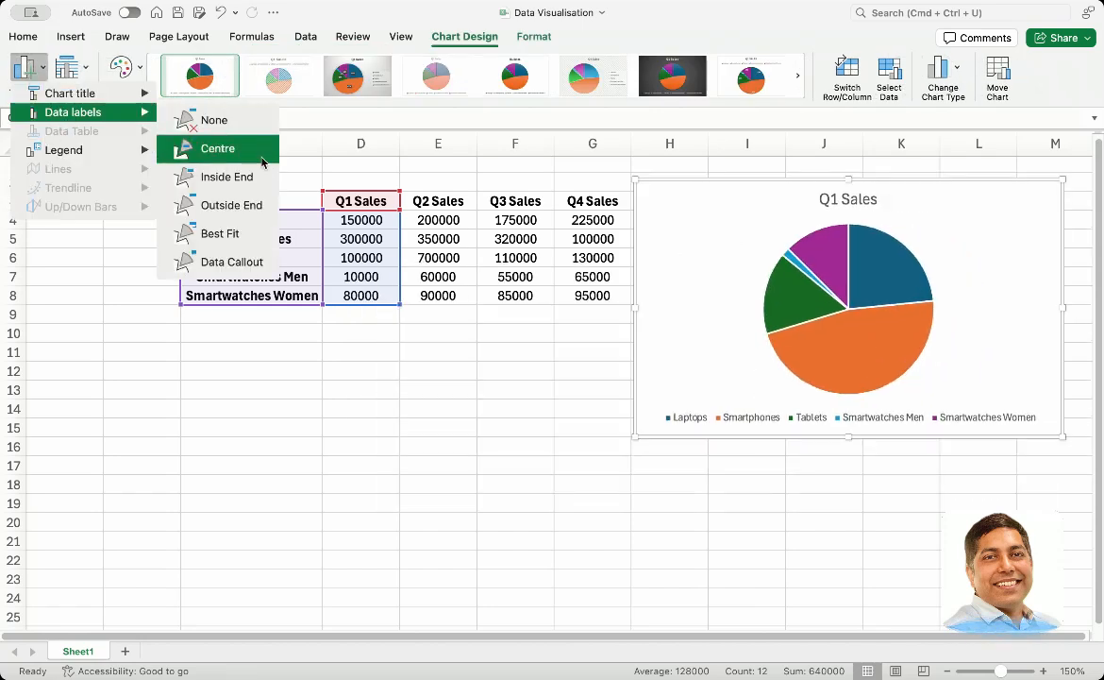
pyautogui.click(244, 266)
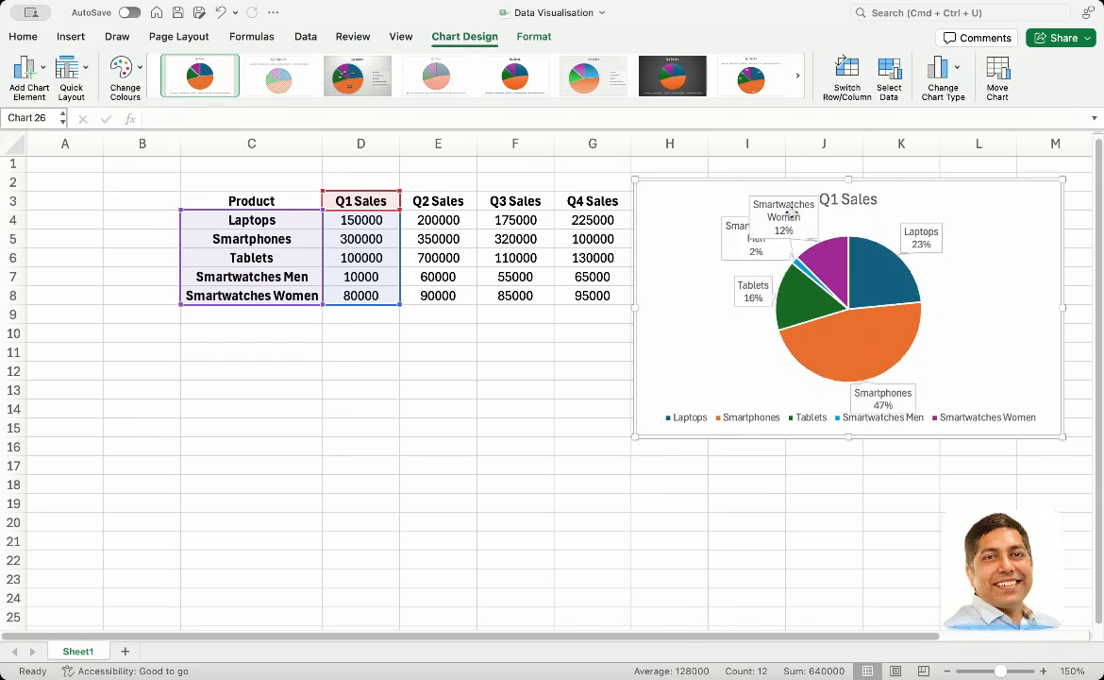
# Move the pie chart's Smartwatches Women callout away from the Smartwatches Men callout and delete the chart title
pyautogui.click(793, 215)
pyautogui.moveTo(793, 215); pyautogui.dragTo(841, 193)
pyautogui.click(870, 199)
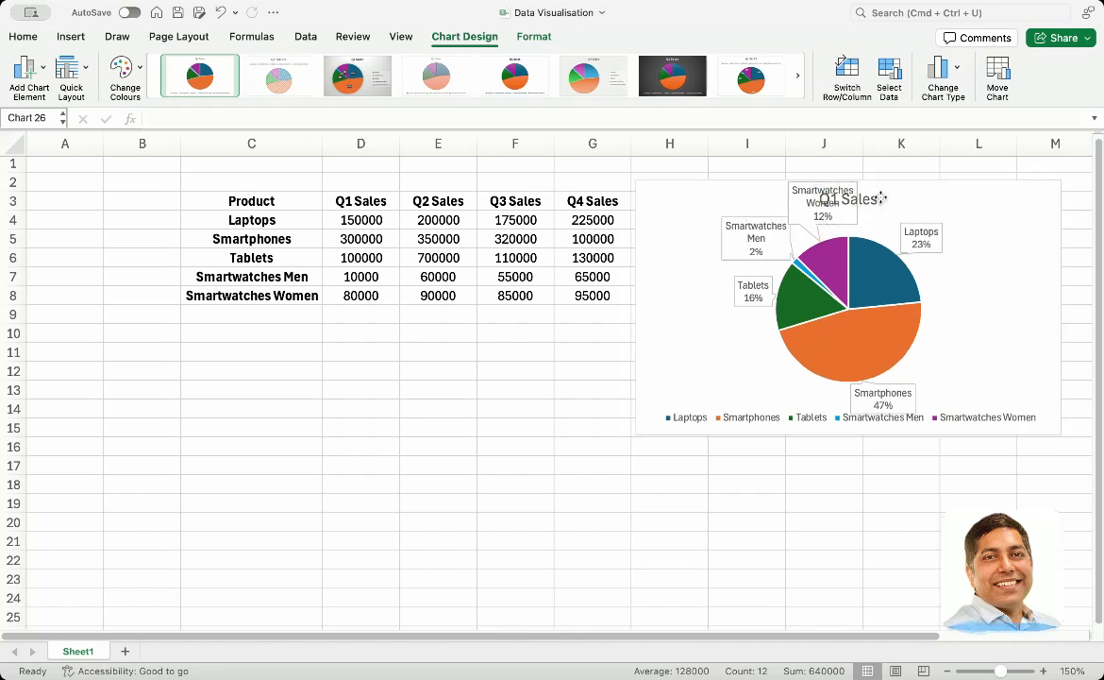
pyautogui.press('Delete')
pyautogui.click(850, 203)
pyautogui.moveTo(846, 204); pyautogui.dragTo(849, 195)
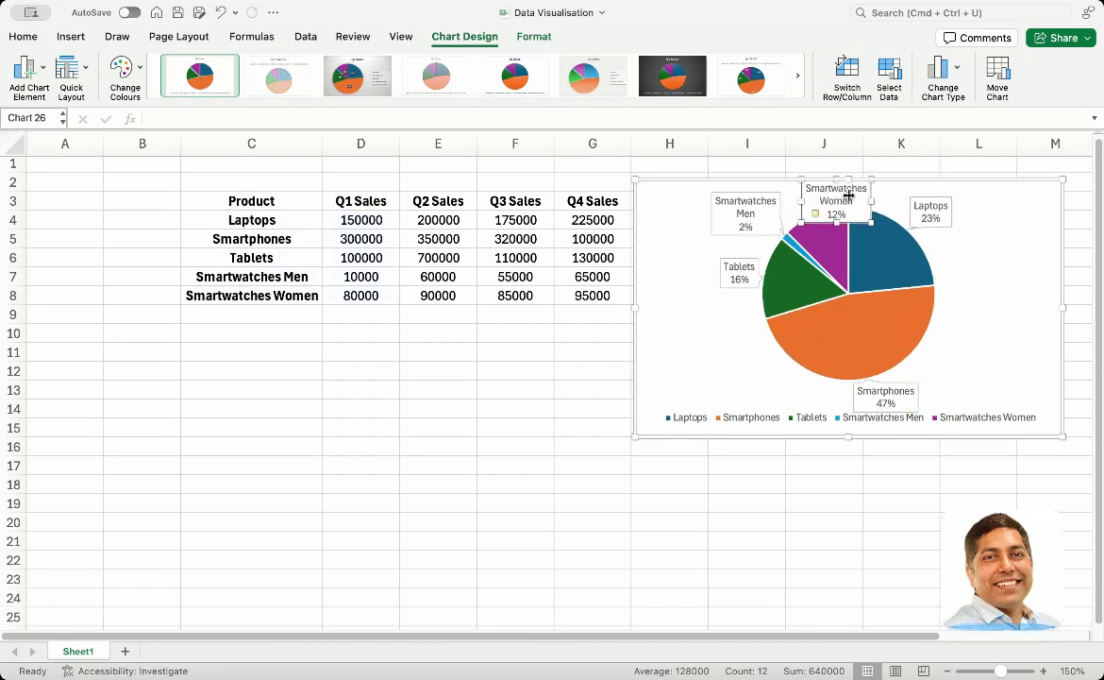
# Enlarge the pie chart from its lower corner and shift it slightly down the sheet
pyautogui.click(635, 438)
pyautogui.moveTo(636, 438); pyautogui.dragTo(594, 490)
pyautogui.moveTo(973, 315)
pyautogui.mouseDown()
pyautogui.moveTo(976, 330)
pyautogui.moveTo(1016, 326)
pyautogui.moveTo(973, 330)
pyautogui.mouseUp()
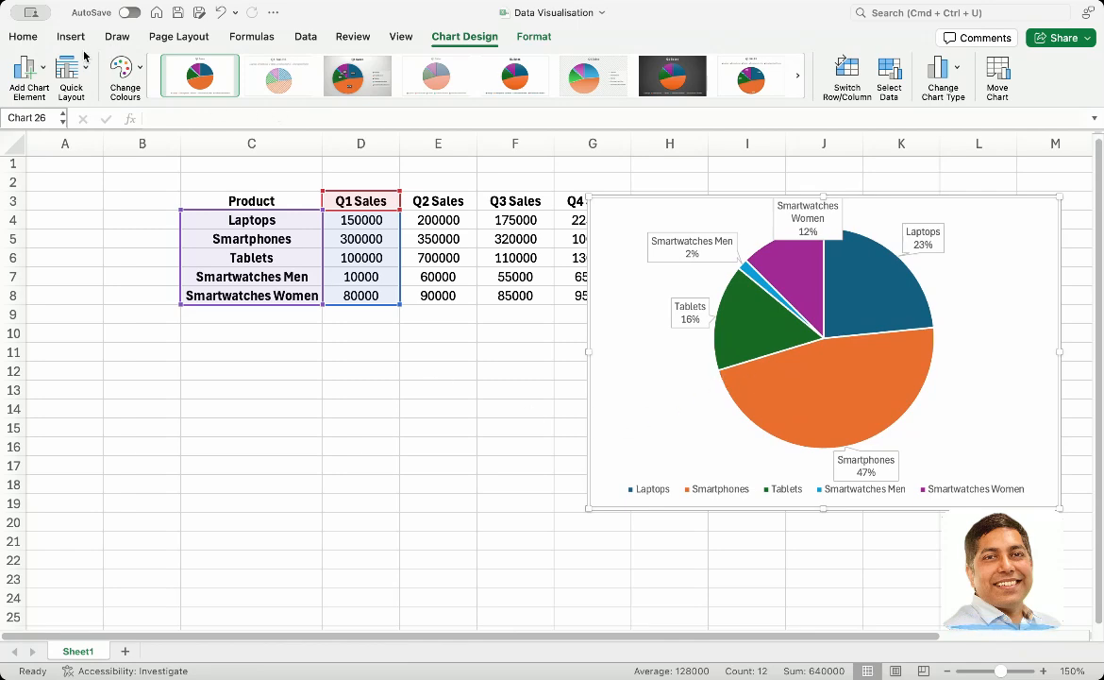
# Insert a Doughnut chart from the product names and Q1 Sales (C3:D8) and place it below the table
pyautogui.click(217, 239)
pyautogui.moveTo(217, 201); pyautogui.dragTo(345, 290)
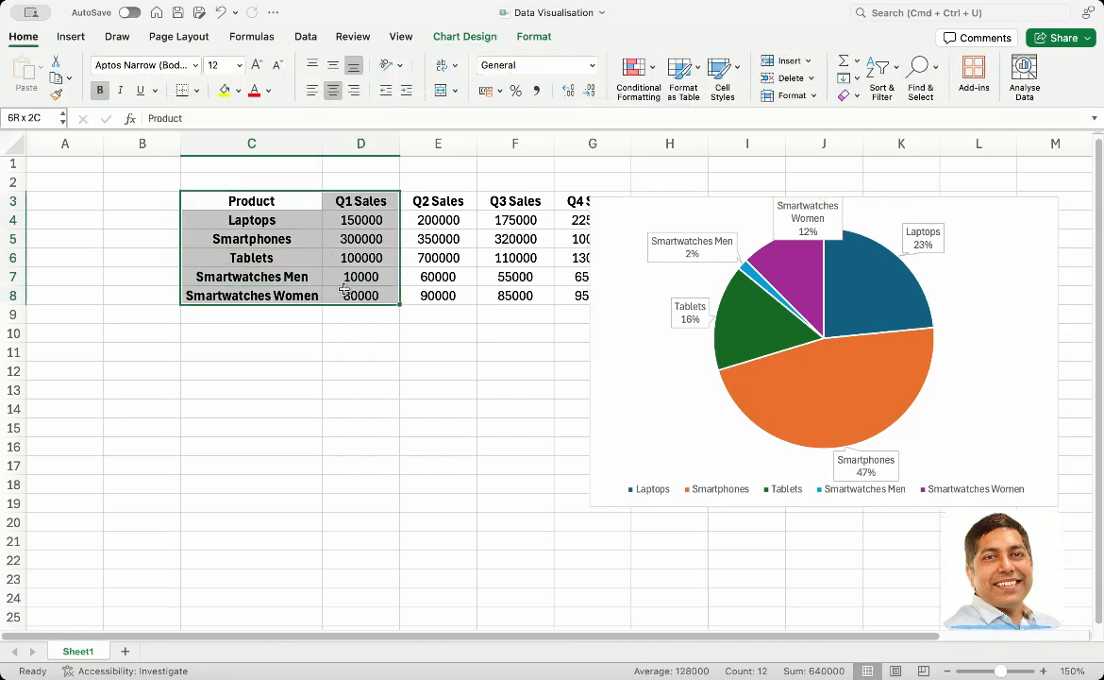
pyautogui.click(70, 36)
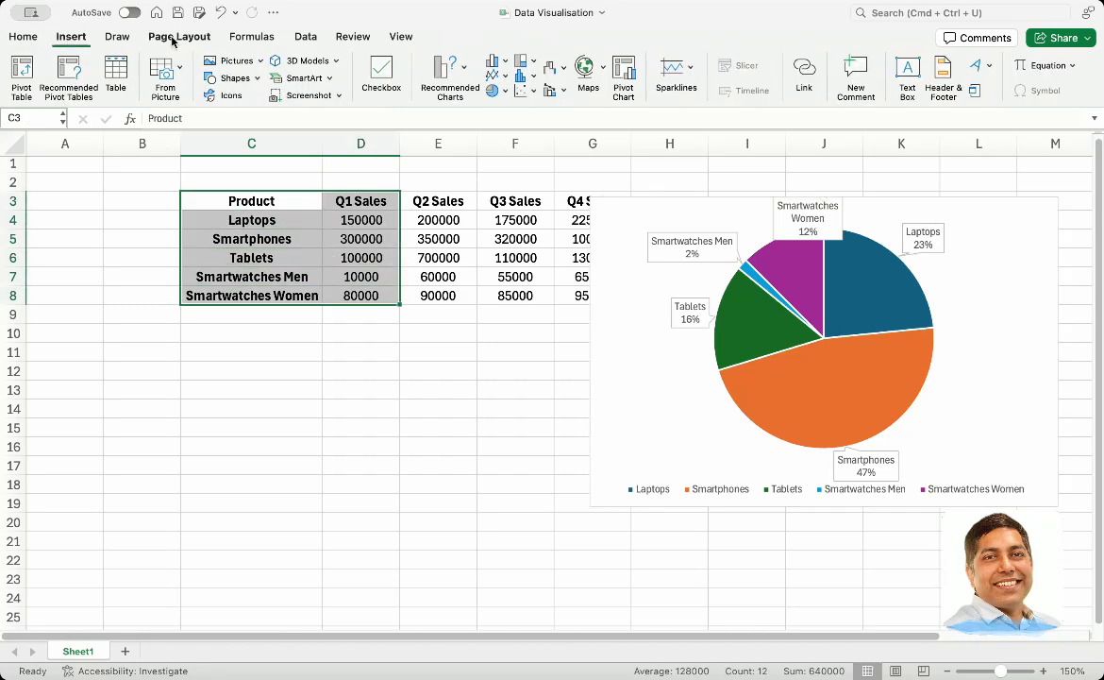
pyautogui.click(499, 91)
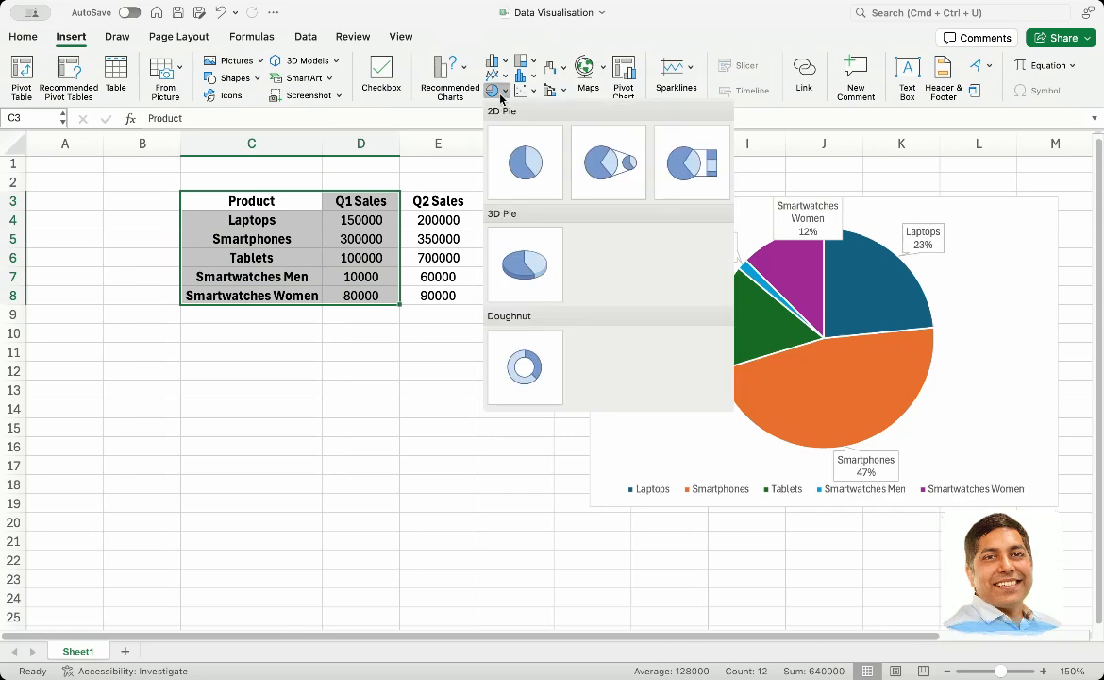
pyautogui.click(531, 355)
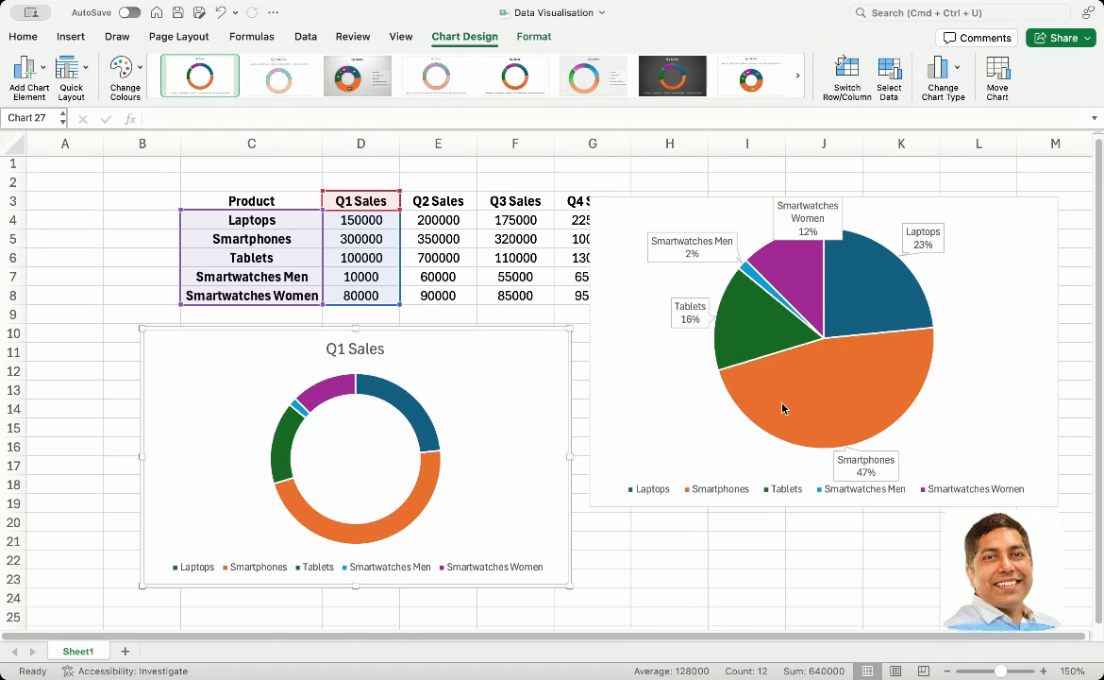
# Add Data Callout labels to the Q1 Sales Doughnut chart
pyautogui.click(402, 401)
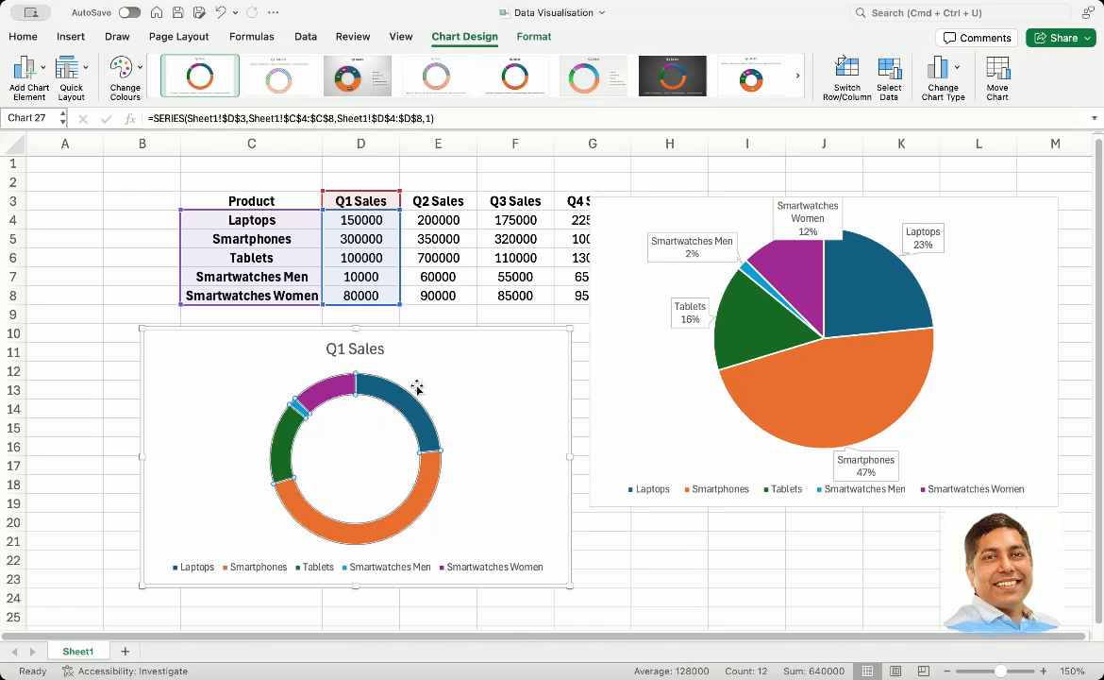
pyautogui.click(427, 378)
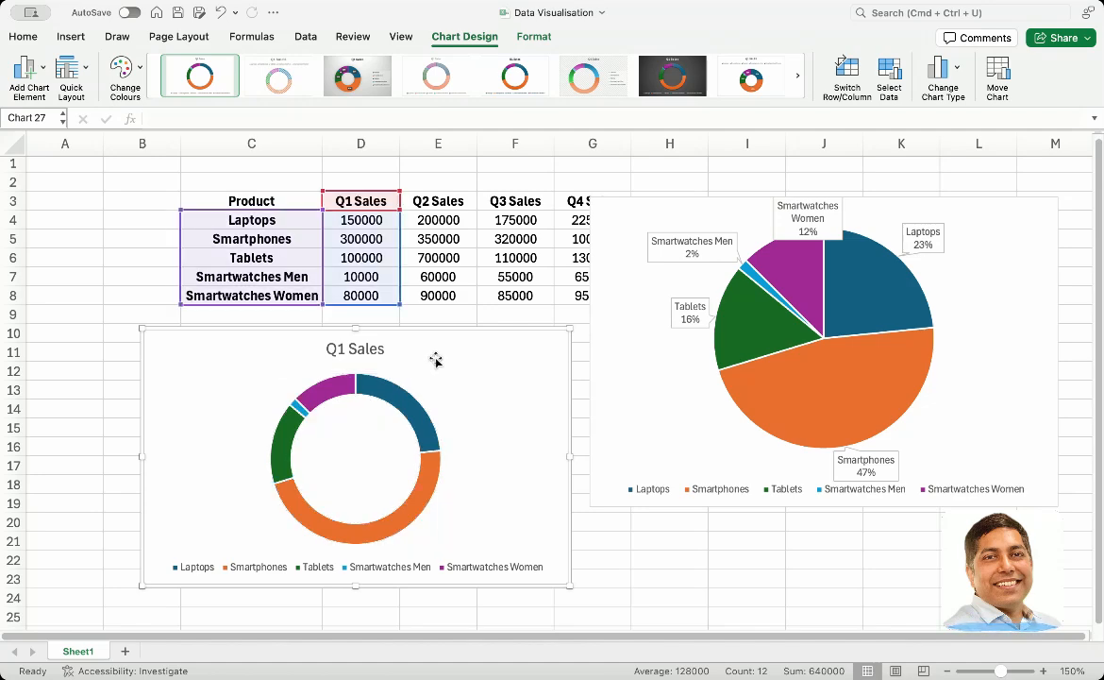
pyautogui.click(28, 68)
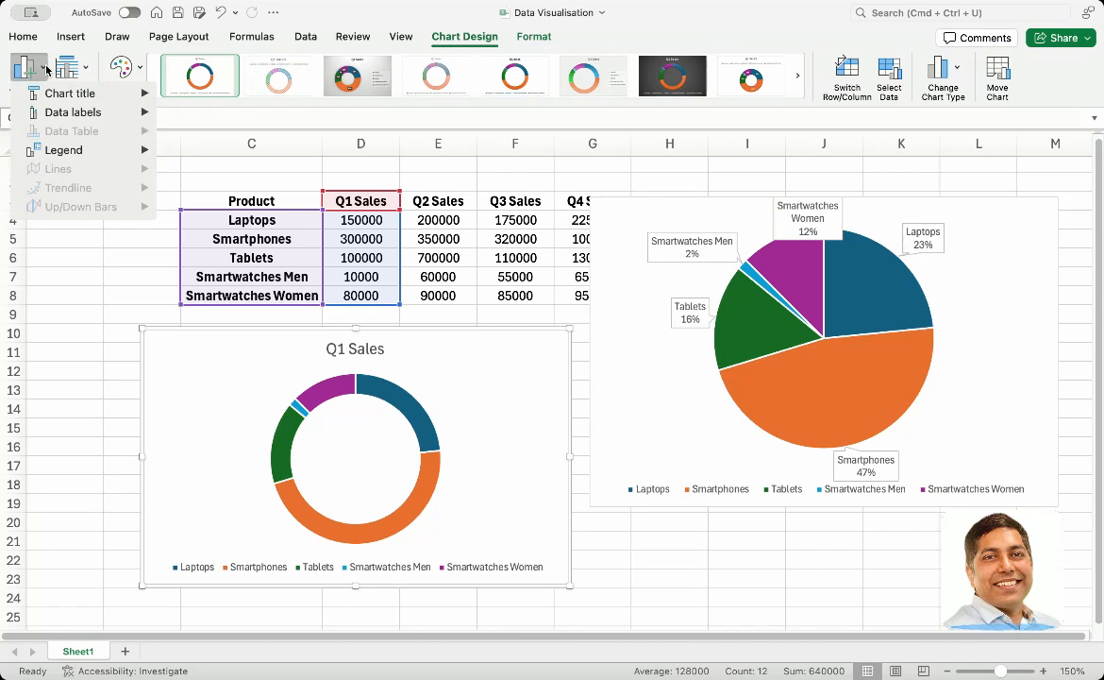
pyautogui.moveTo(70, 112)
pyautogui.click(215, 261)
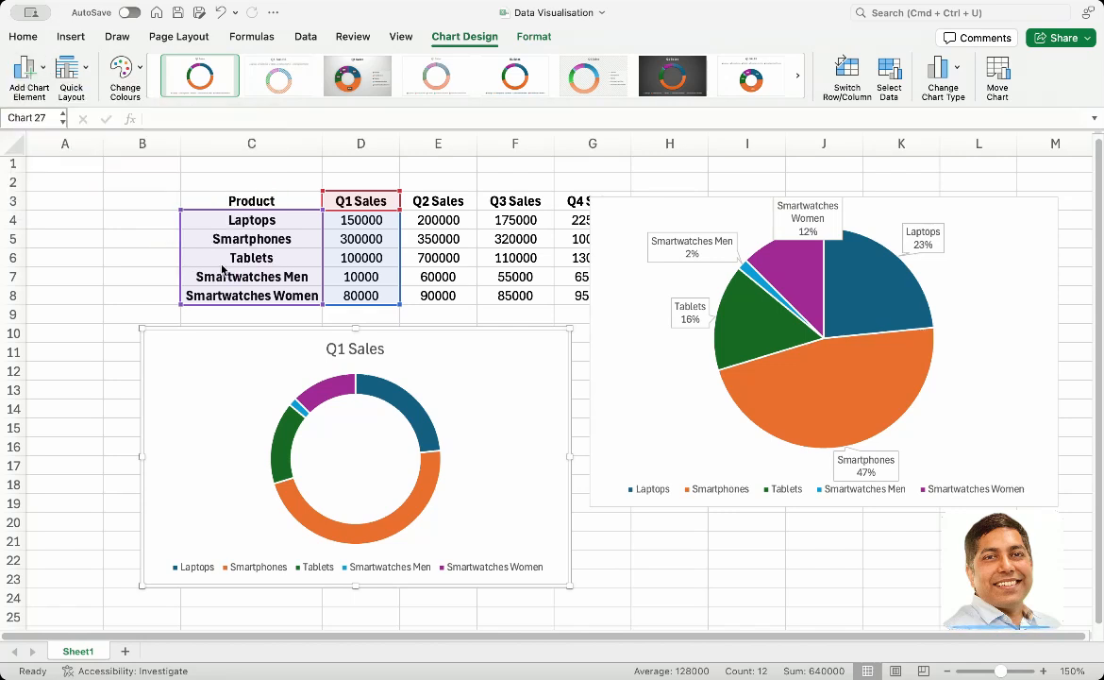
# Try to set the Q1 Sales doughnut chart's callout labels to Outside End, and undo the callouts
pyautogui.click(326, 389)
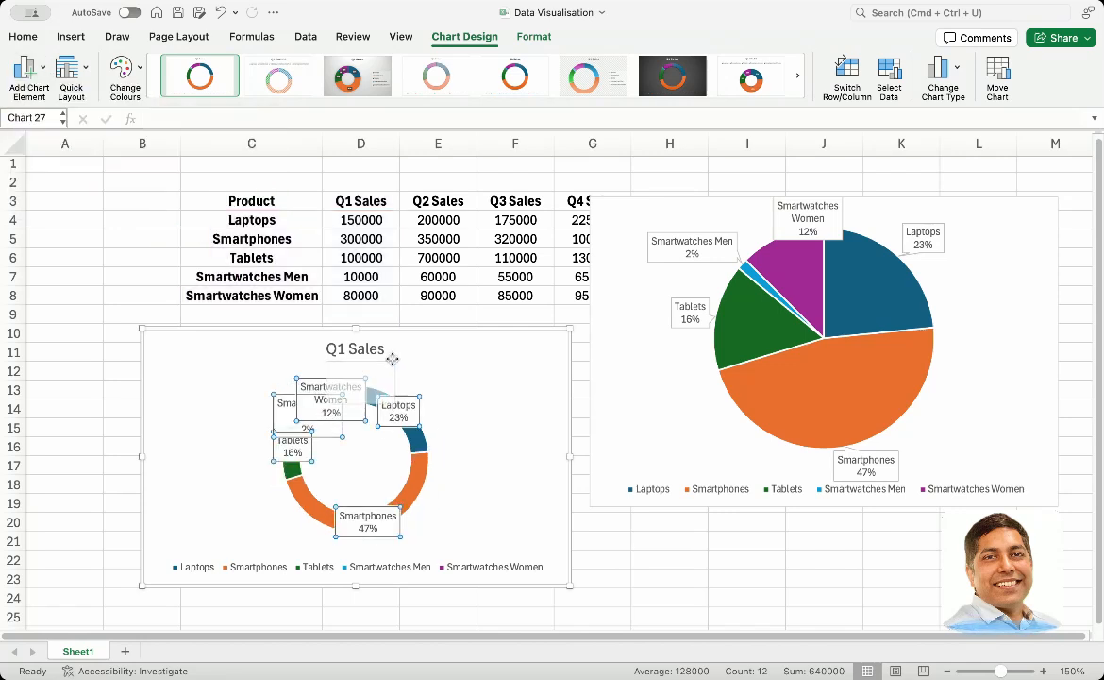
pyautogui.click(28, 66)
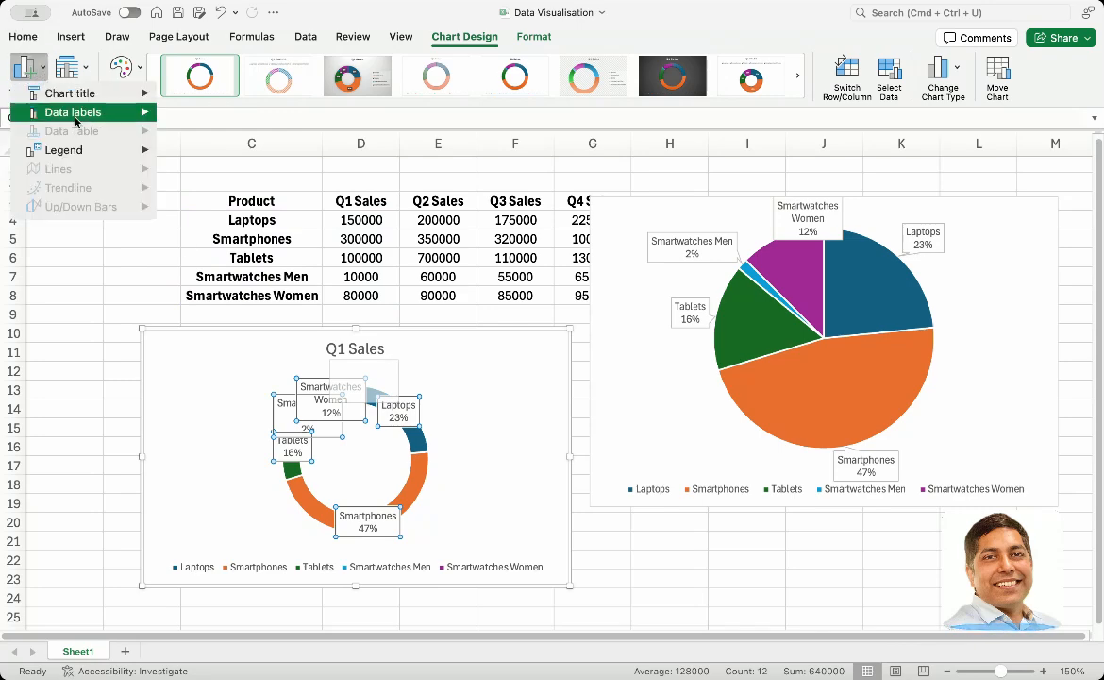
pyautogui.moveTo(70, 113)
pyautogui.click(235, 206)
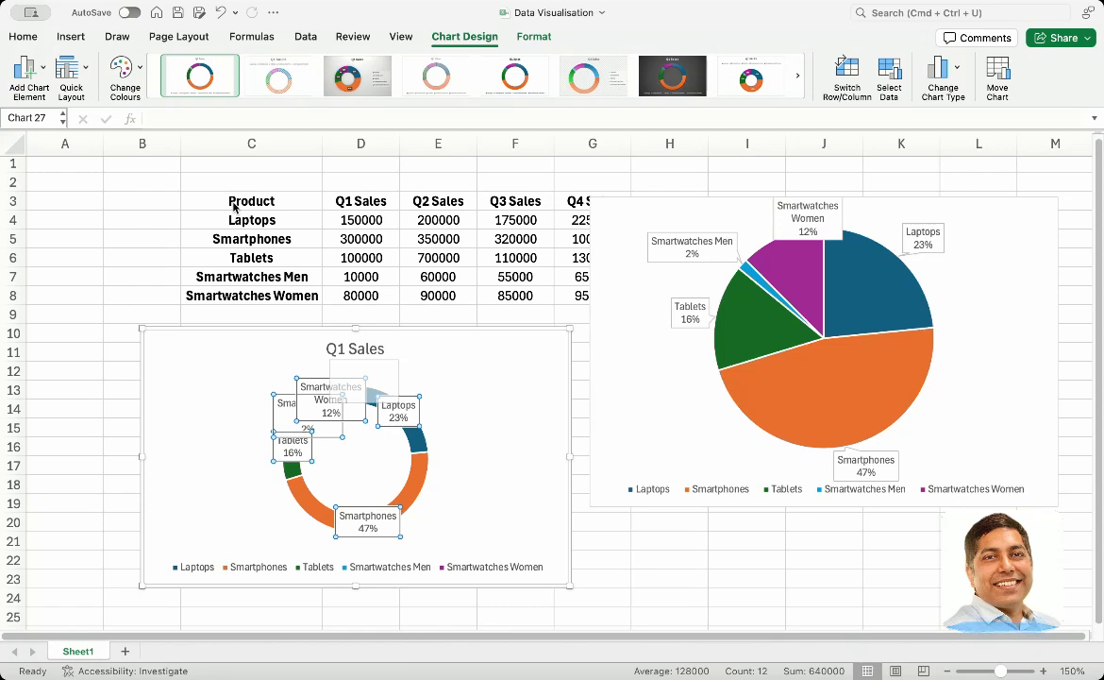
pyautogui.click(231, 438)
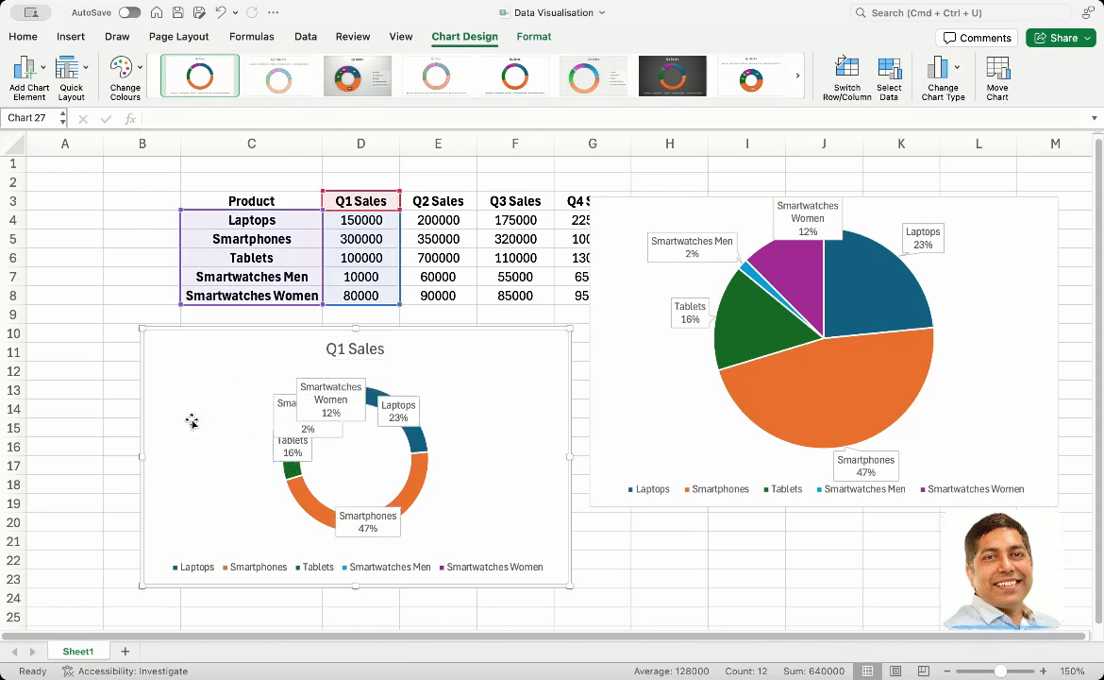
pyautogui.press('super+z')
# Try to apply Outside End data labels to the doughnut chart, both on the whole chart and on its selected ring series
pyautogui.click(28, 65)
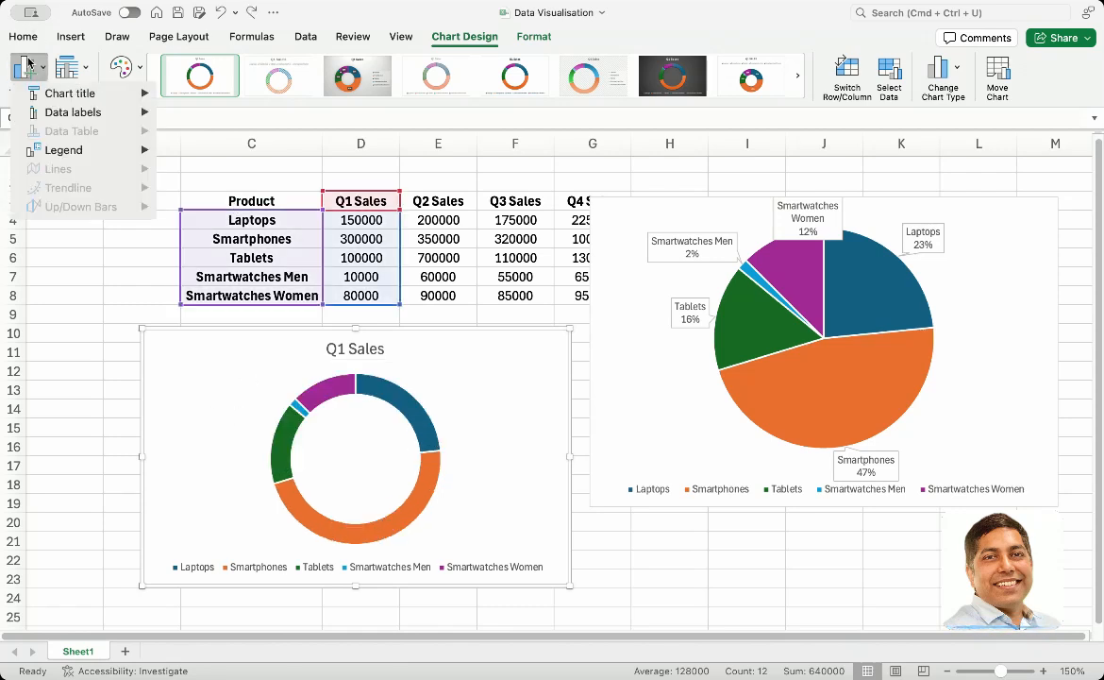
pyautogui.moveTo(90, 112)
pyautogui.click(247, 206)
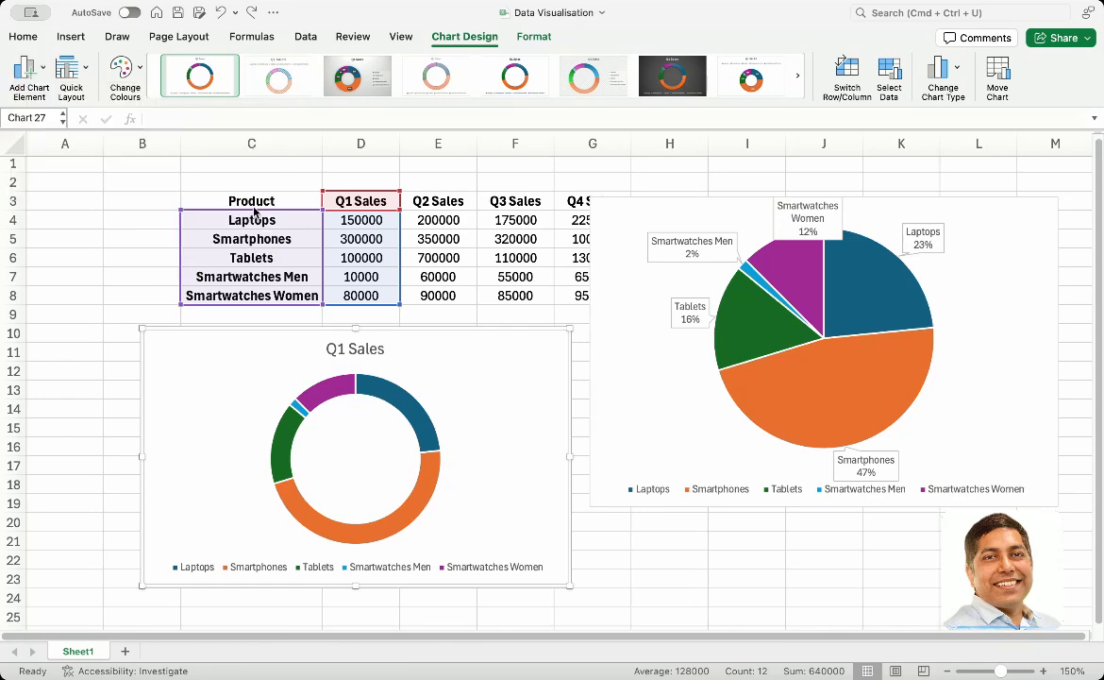
pyautogui.click(283, 416)
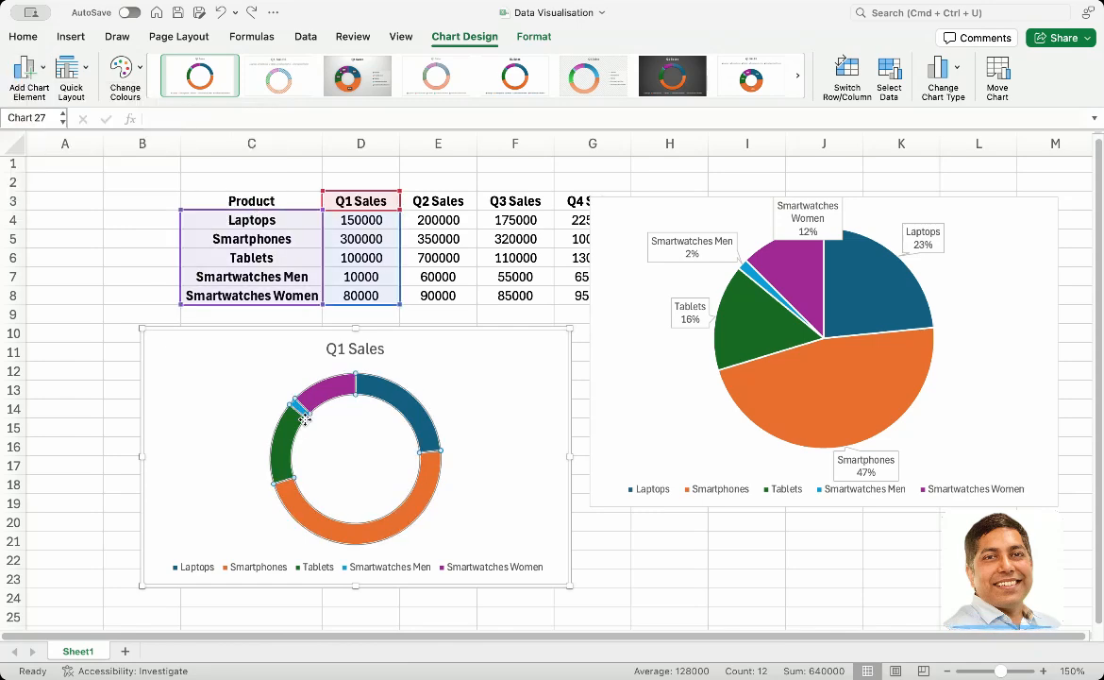
pyautogui.click(32, 70)
pyautogui.moveTo(71, 113)
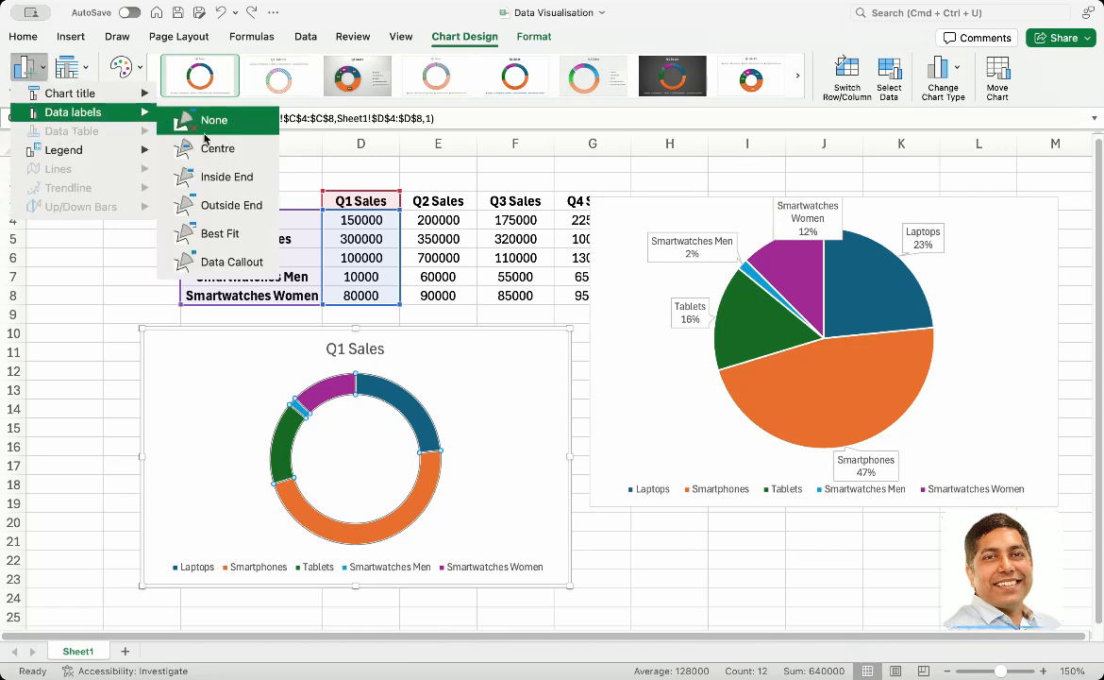
pyautogui.click(241, 216)
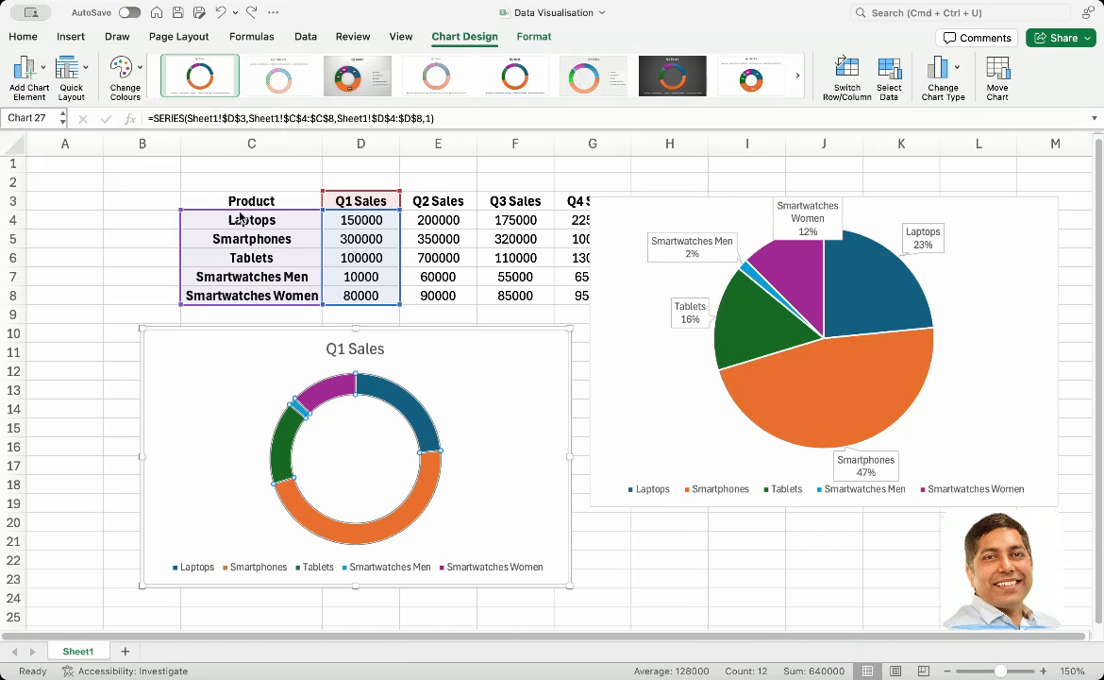
pyautogui.click(114, 453)
pyautogui.click(323, 389)
pyautogui.click(524, 353)
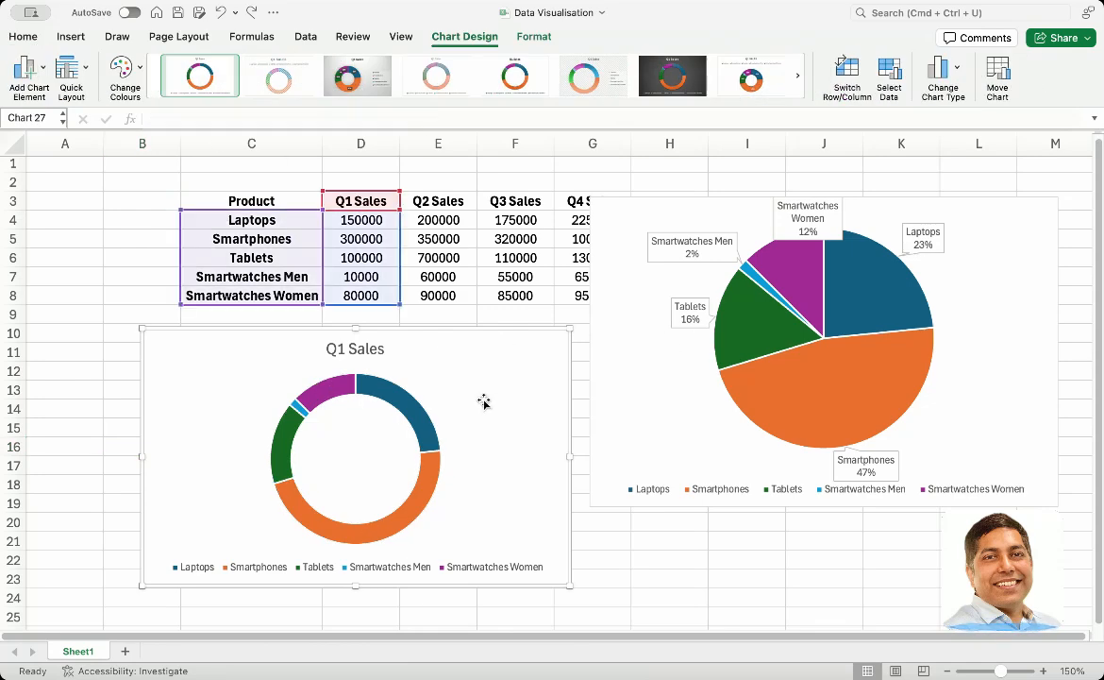
pyautogui.click(432, 369)
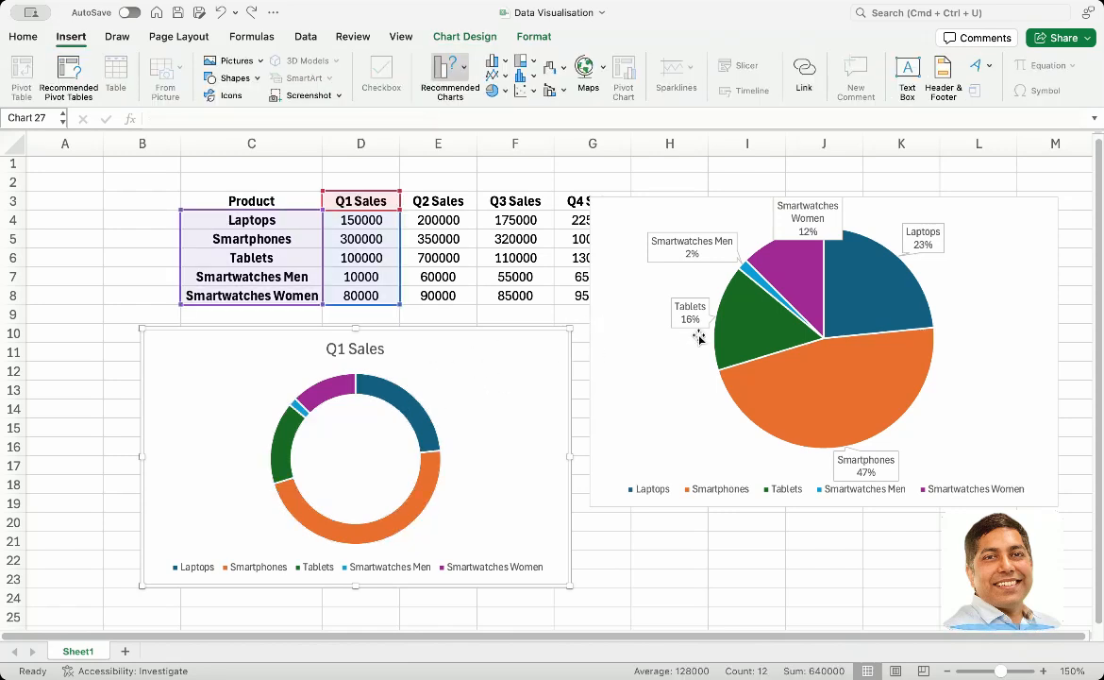
pyautogui.click(421, 419)
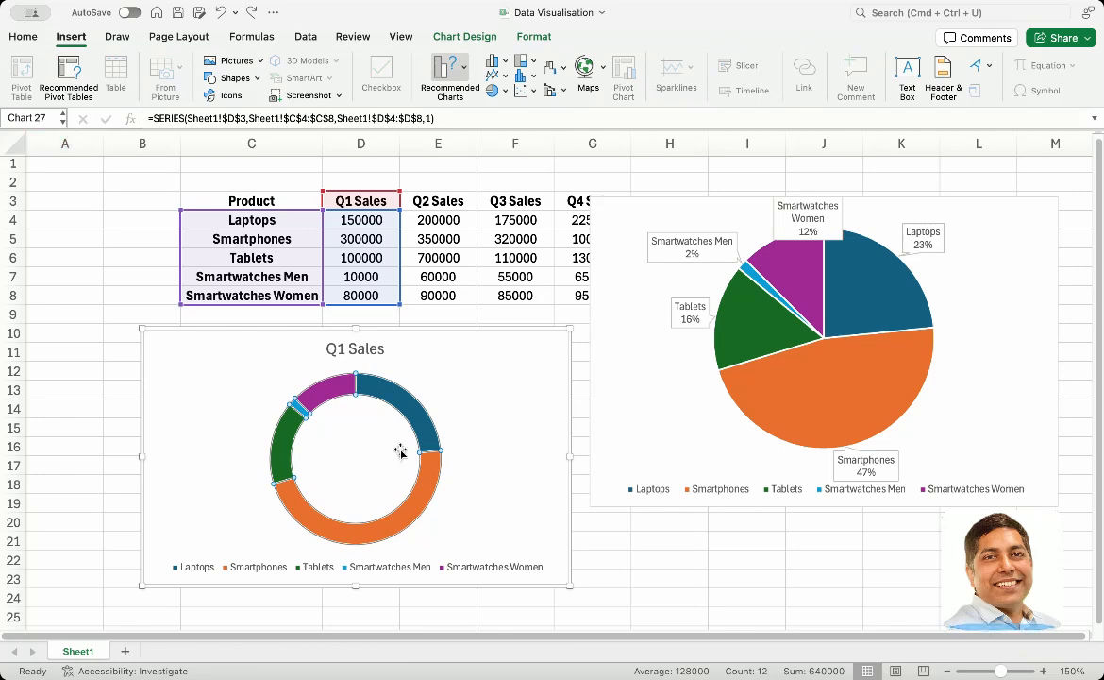
# Delete the Q1 Sales doughnut chart from the sheet
pyautogui.click(201, 372)
pyautogui.press('Delete')
pyautogui.click(201, 371)
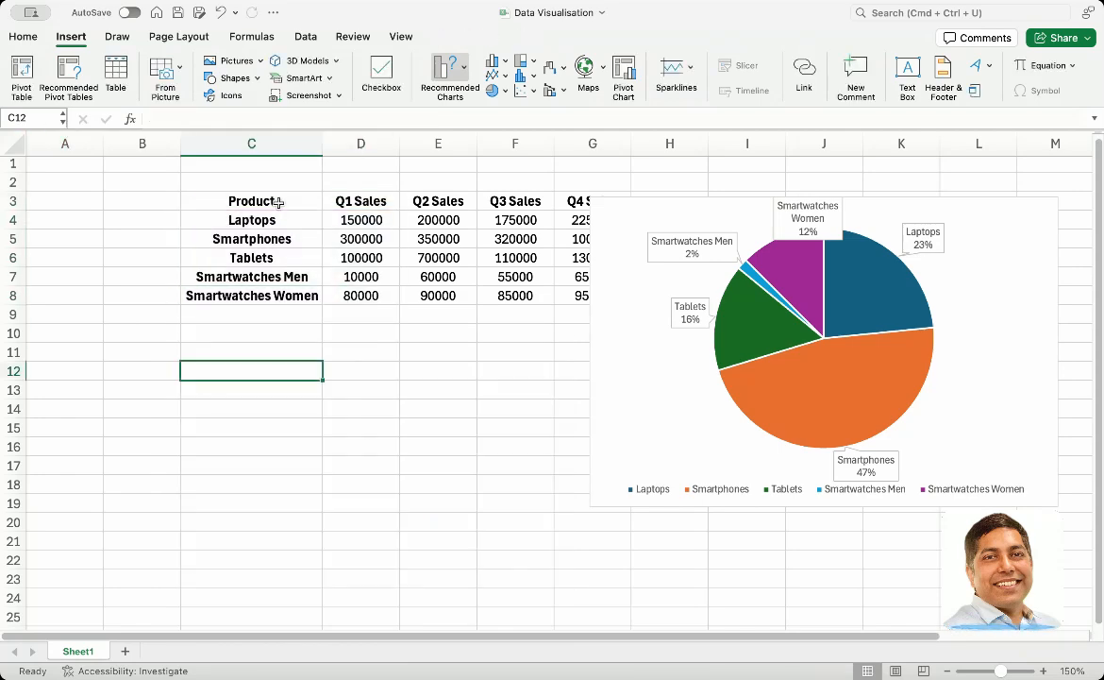
# Insert a new Doughnut chart from the product names and Q1 Sales (C3:D8) and place it below the table
pyautogui.moveTo(279, 202); pyautogui.dragTo(365, 300)
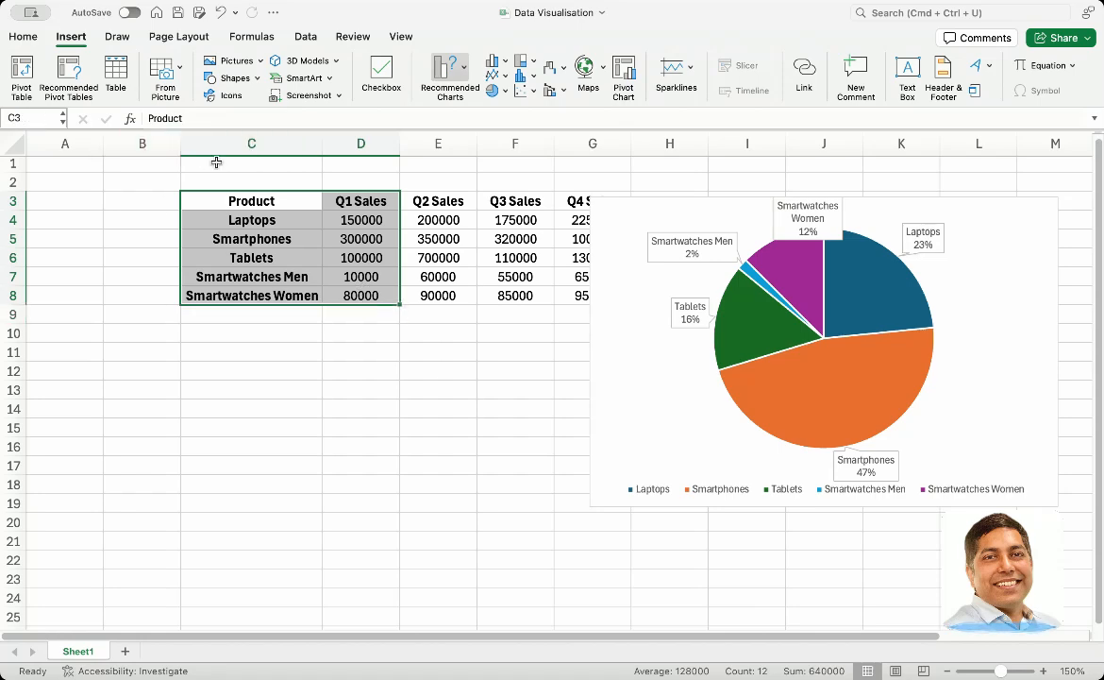
pyautogui.click(65, 39)
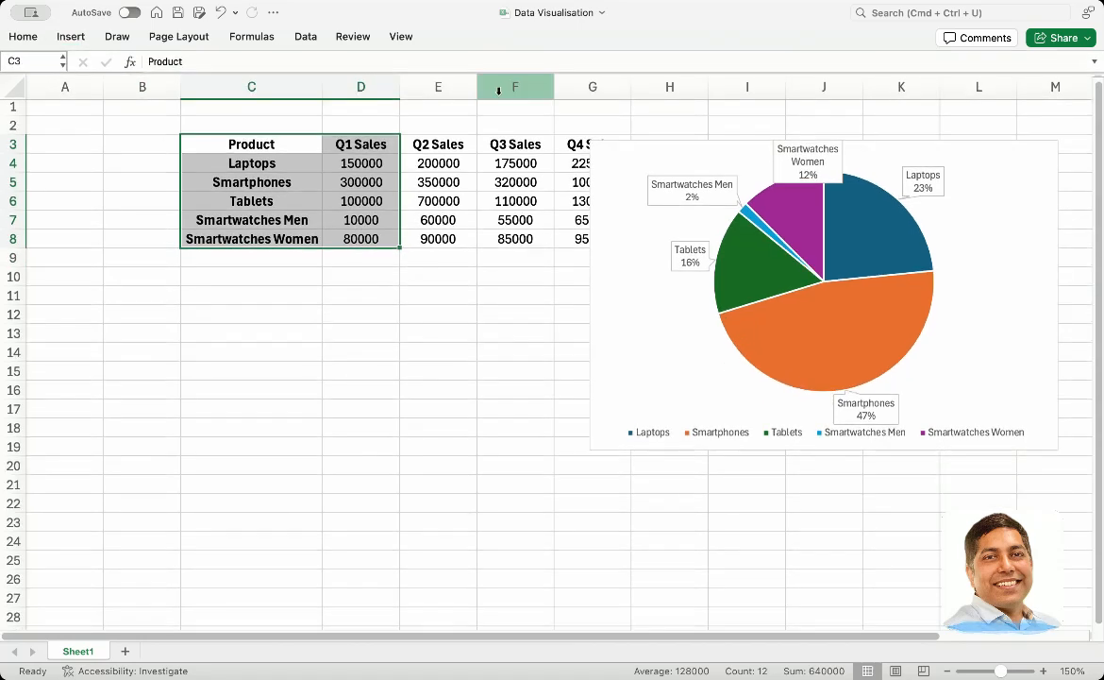
pyautogui.click(68, 39)
pyautogui.click(497, 90)
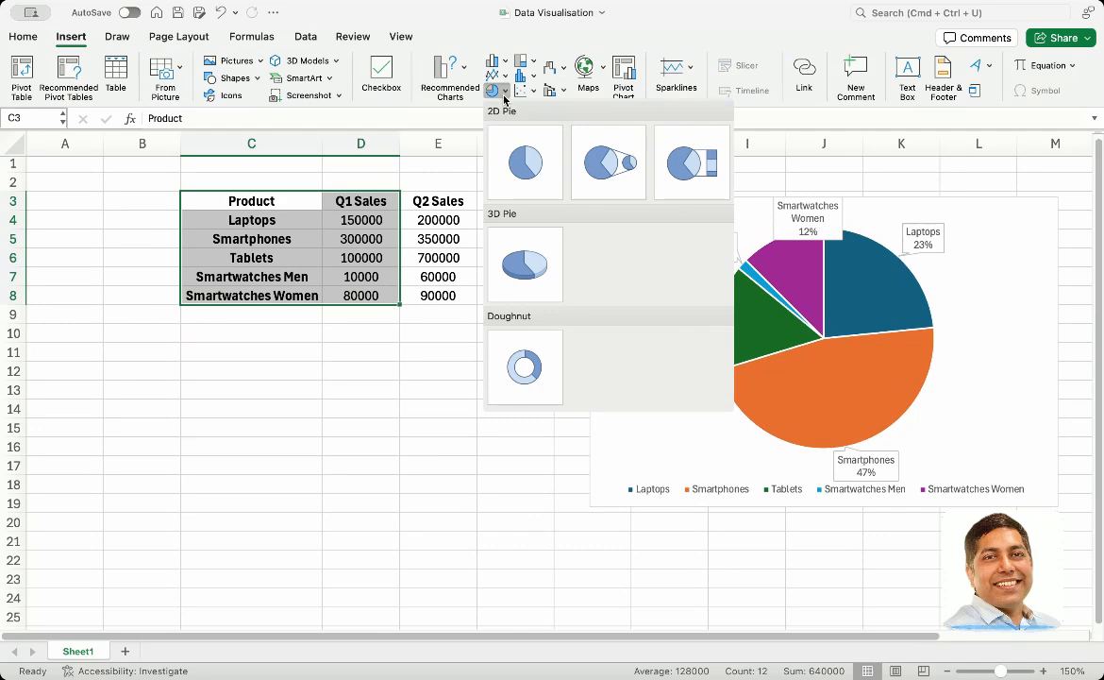
pyautogui.click(532, 349)
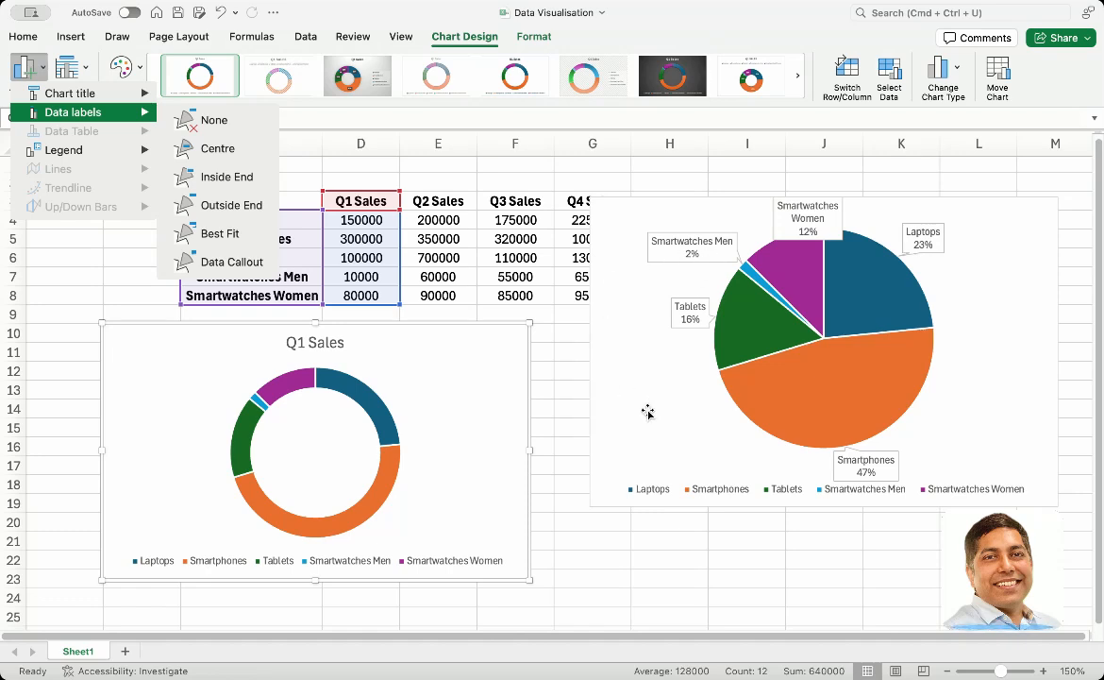
pyautogui.click(643, 323)
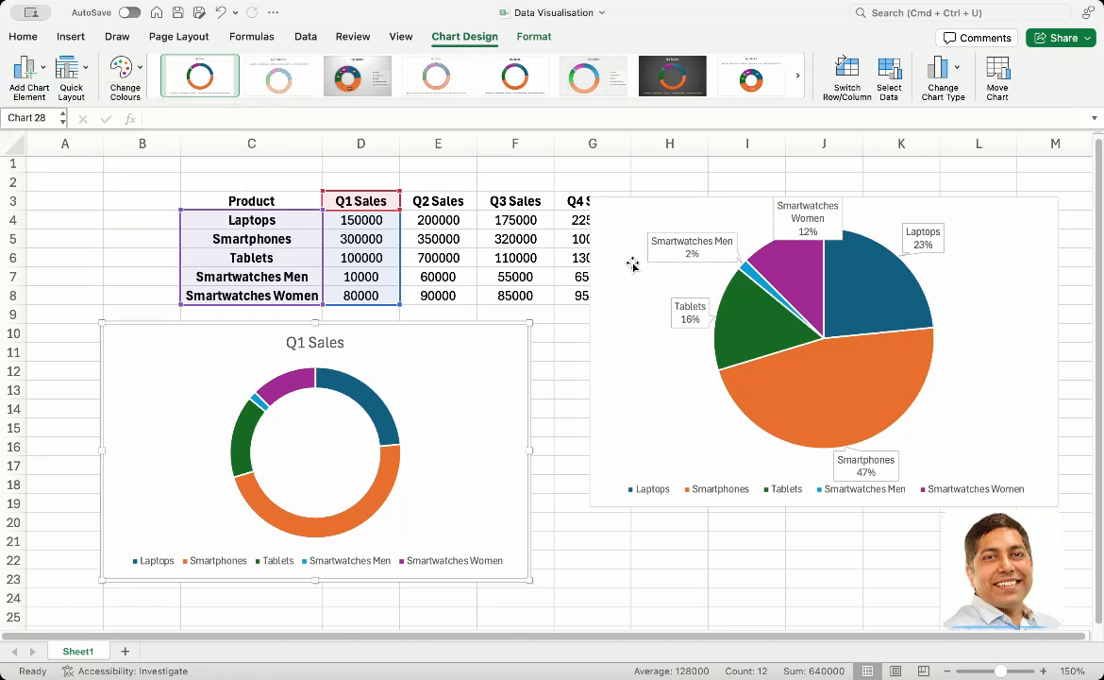